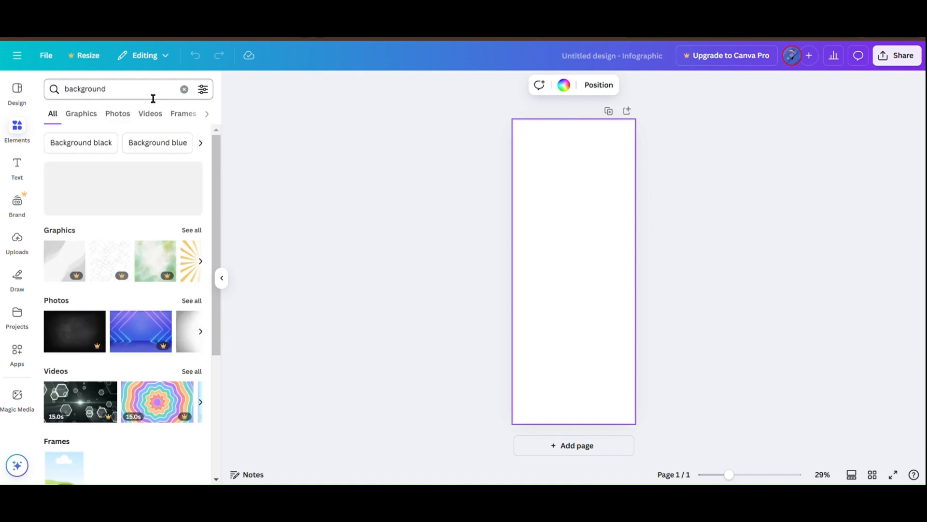
# Step: Add the pastel multicolour and pale pink watercolour graphics from the background results to the page, and delete the pale pink one
pyautogui.click(203, 264)
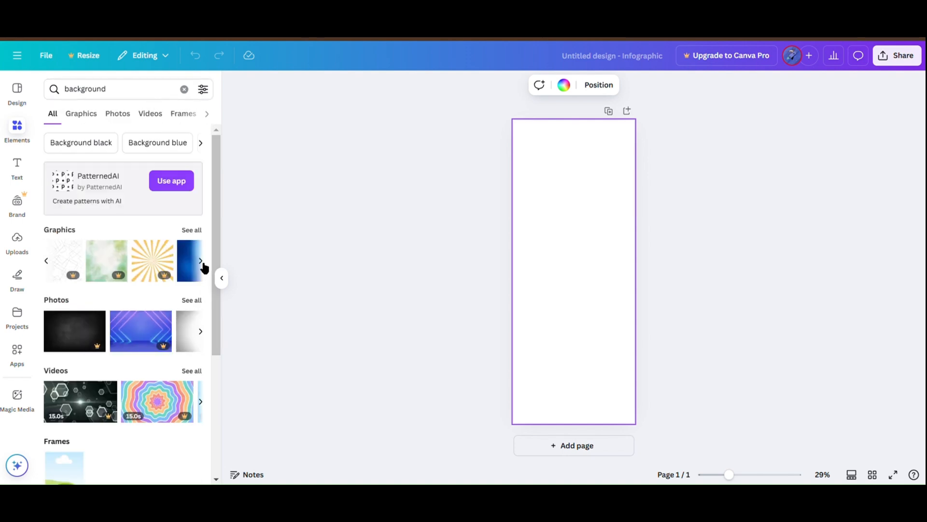
pyautogui.click(204, 263)
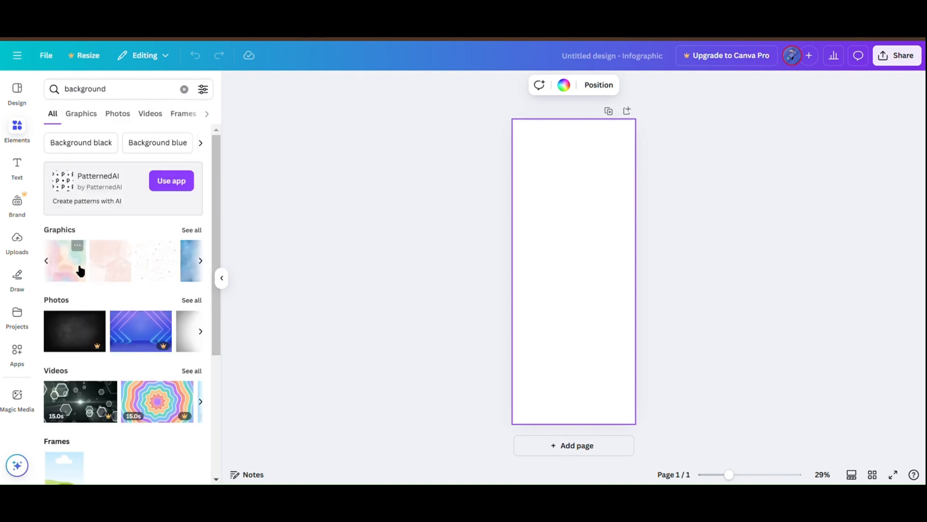
pyautogui.click(80, 271)
pyautogui.click(115, 266)
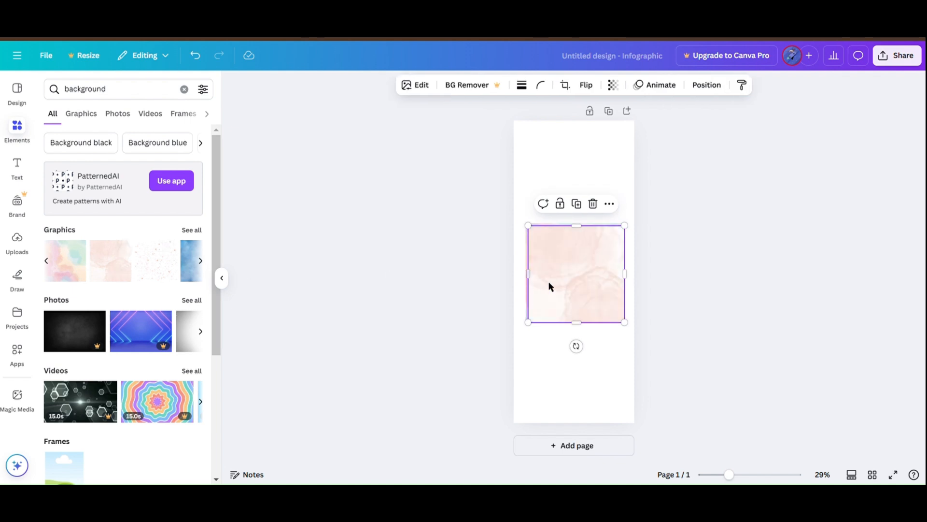
pyautogui.press('Delete')
# Step: Set the pastel multicolour watercolour graphic as the page background
pyautogui.click(201, 262)
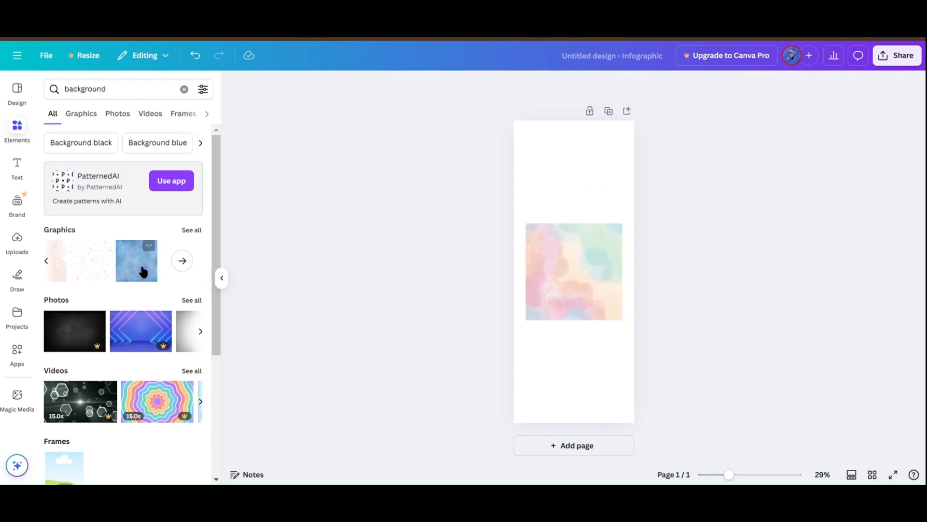
pyautogui.moveTo(142, 272); pyautogui.dragTo(150, 274)
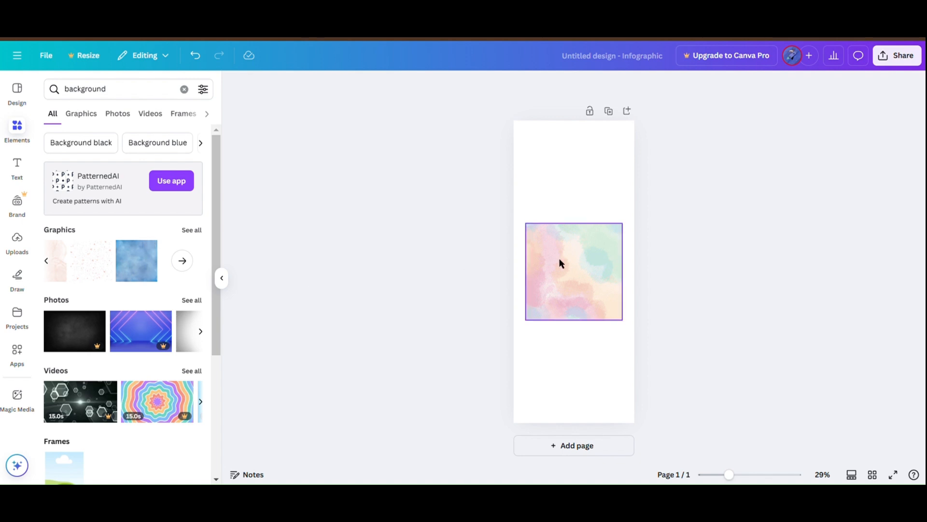
pyautogui.rightClick(574, 266)
pyautogui.click(620, 425)
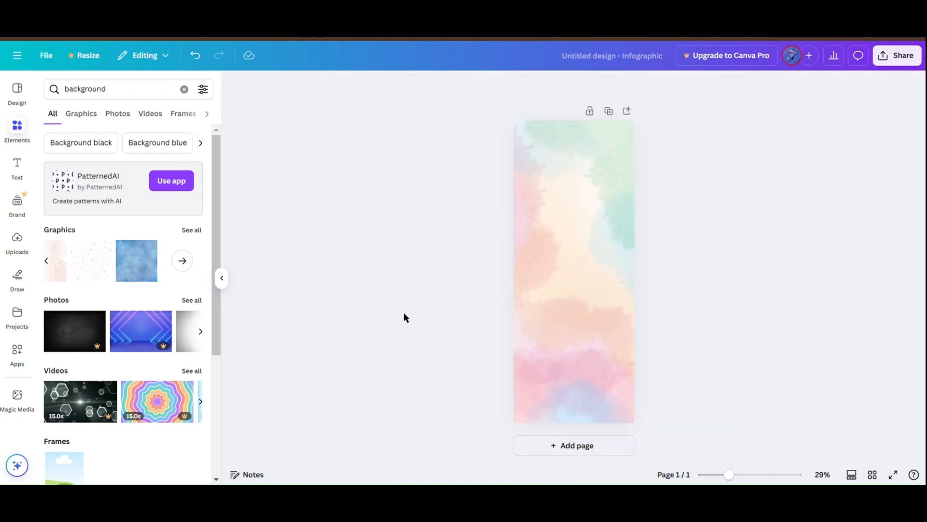
pyautogui.scroll(-4, 145, 399)
pyautogui.click(203, 224)
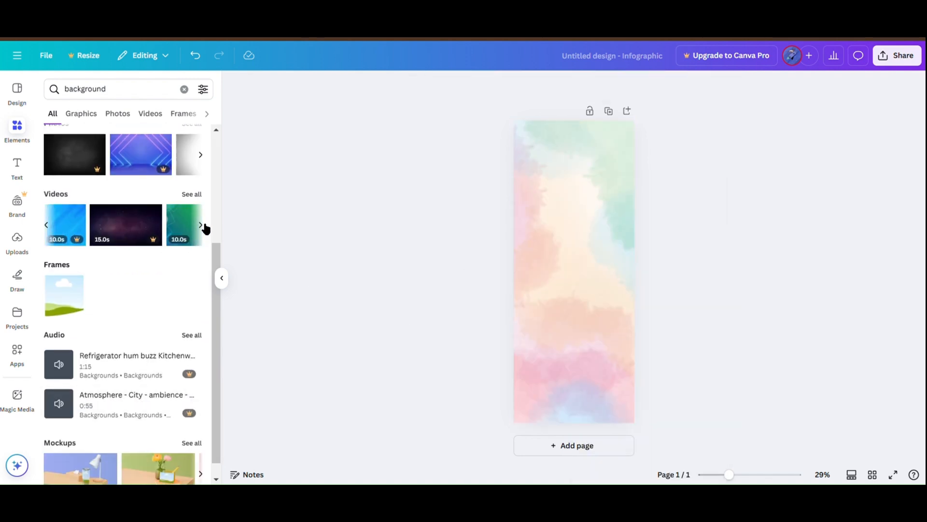
pyautogui.scroll(4, 203, 228)
# Step: Search the elements for "health" and show all matching graphics
pyautogui.click(188, 90)
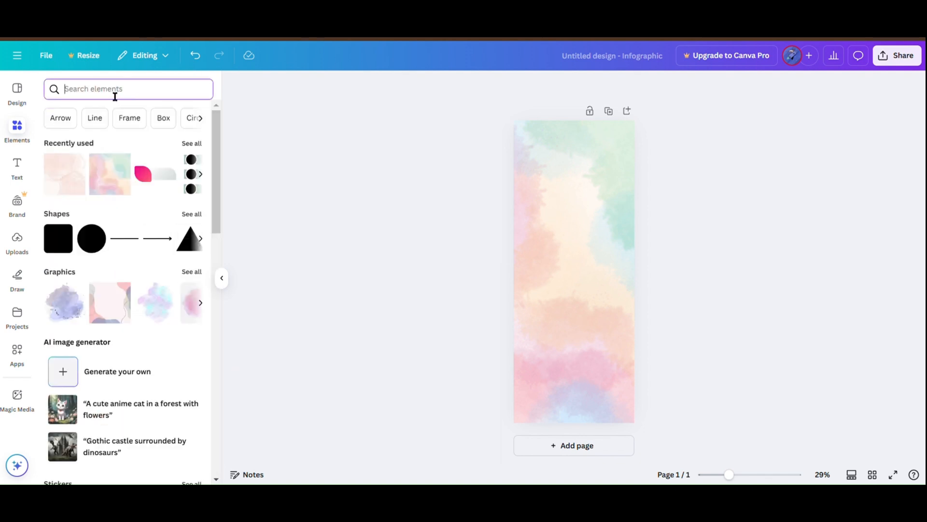
pyautogui.write('health')
pyautogui.press('Return')
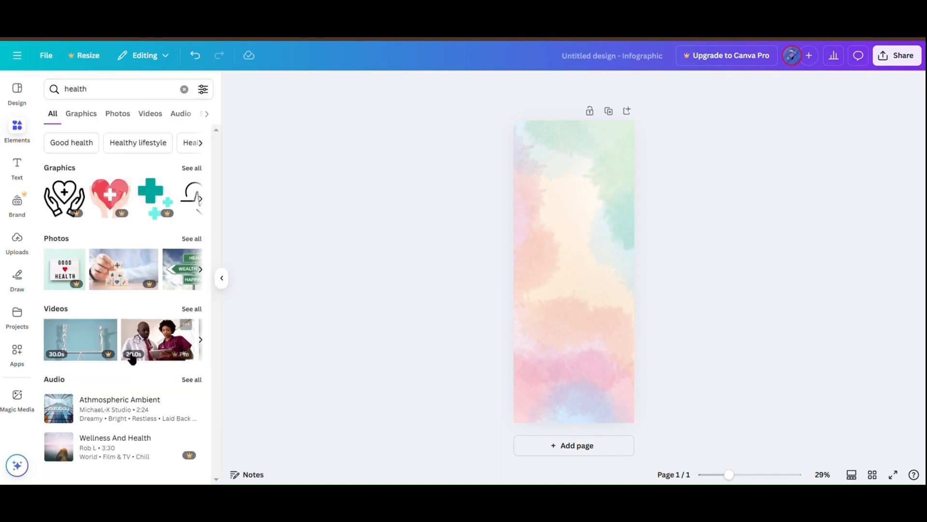
pyautogui.click(198, 168)
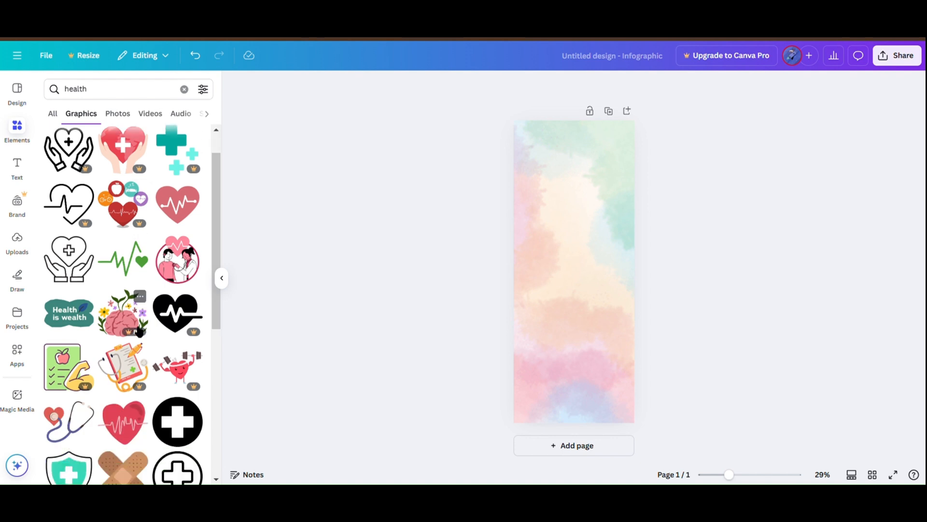
# Step: Add the blender with juices and fruit graphic, place it in the upper part of the page and shrink it slightly
pyautogui.scroll(-6, 135, 327)
pyautogui.scroll(-2, 135, 330)
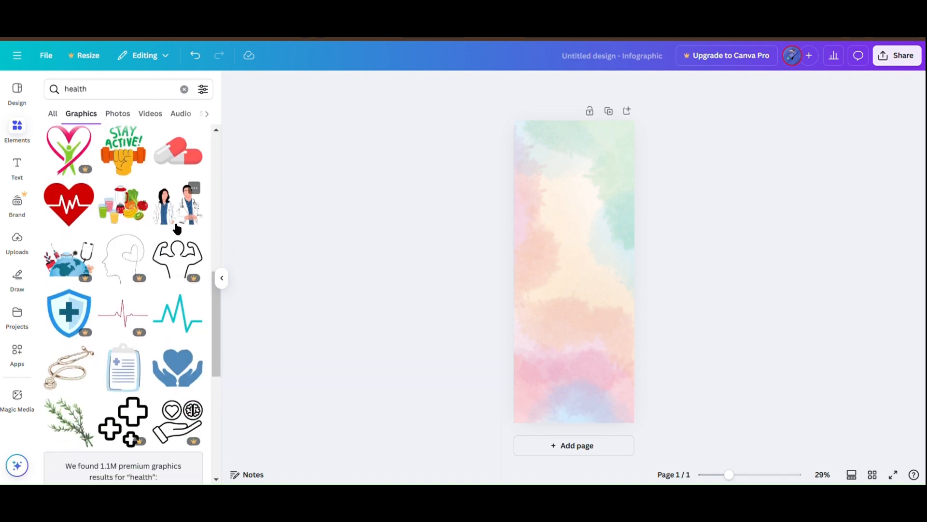
pyautogui.click(125, 201)
pyautogui.moveTo(542, 266); pyautogui.dragTo(571, 200)
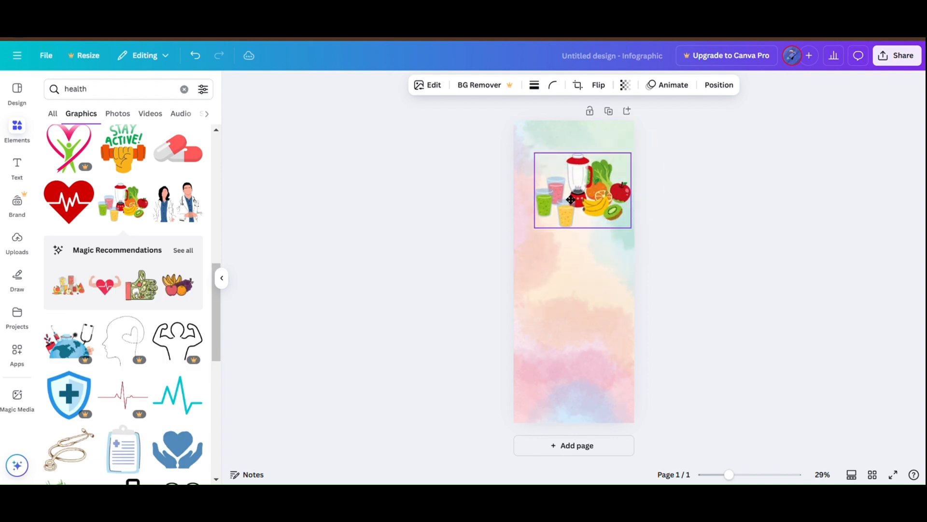
pyautogui.moveTo(542, 164); pyautogui.dragTo(556, 177)
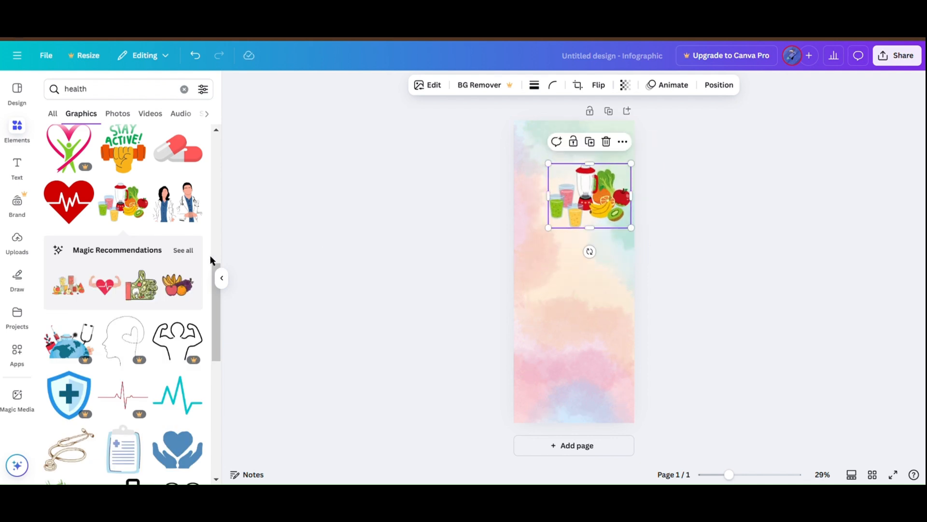
# Step: Show all Magic Recommendations for the blender and fruit graphic, and delete that graphic from the page
pyautogui.click(183, 250)
pyautogui.scroll(-2, 169, 130)
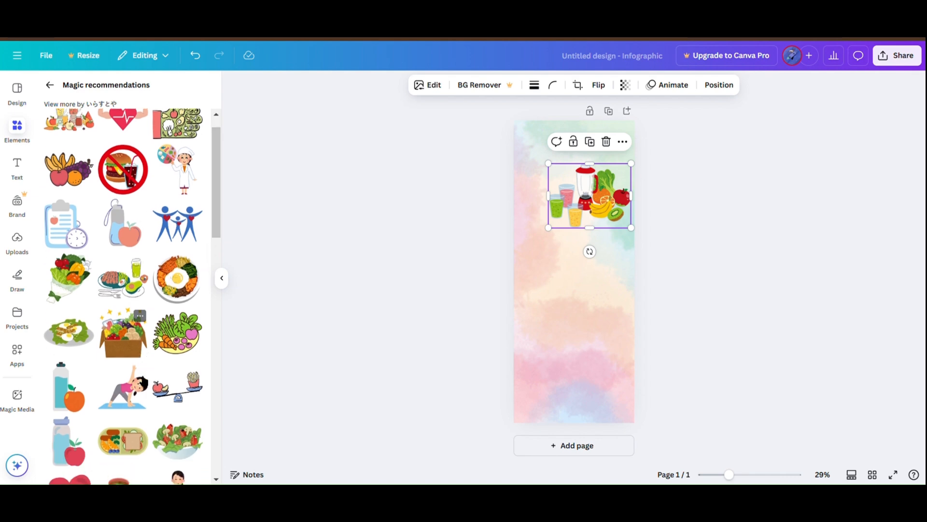
pyautogui.scroll(-5, 144, 381)
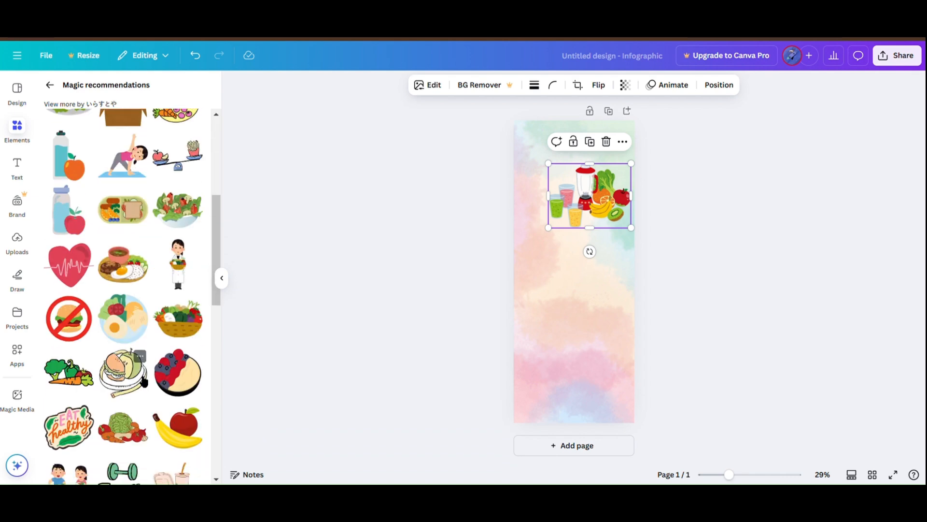
pyautogui.scroll(-3, 144, 381)
pyautogui.scroll(3, 144, 382)
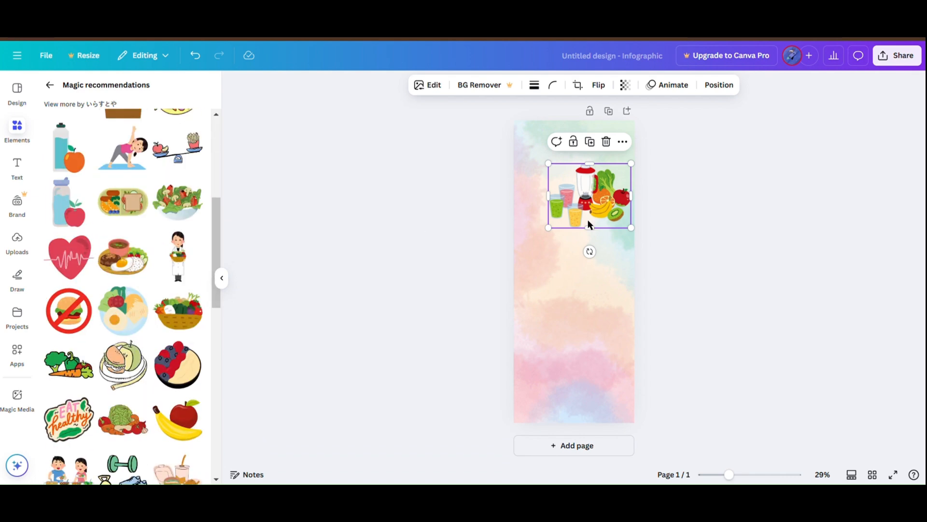
pyautogui.press('Delete')
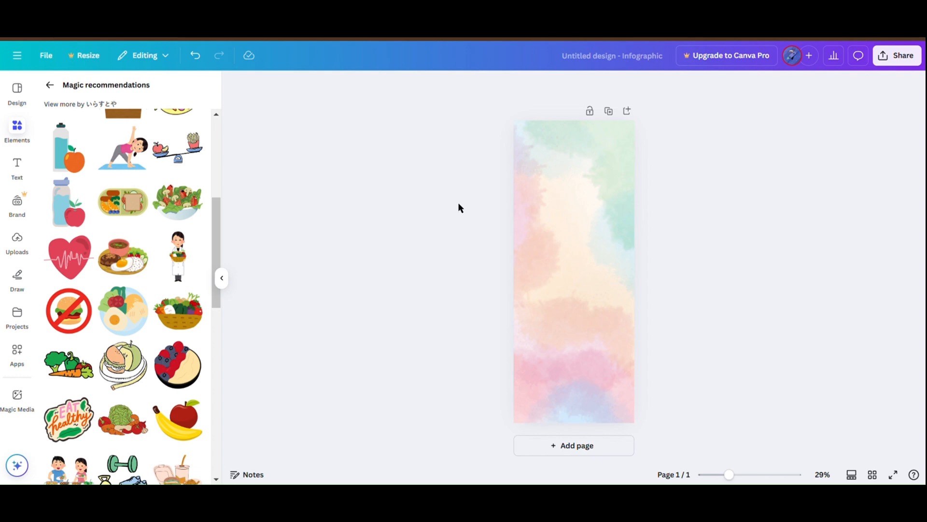
# Step: Copy the headings "Eat Fiber-Rich Foods", "Stay Hydrated" and "Consume Probiotics & Fermented Foods" from ChatGPT onto the page as separate texts
pyautogui.write('Eat Fiber-Rich Foods')
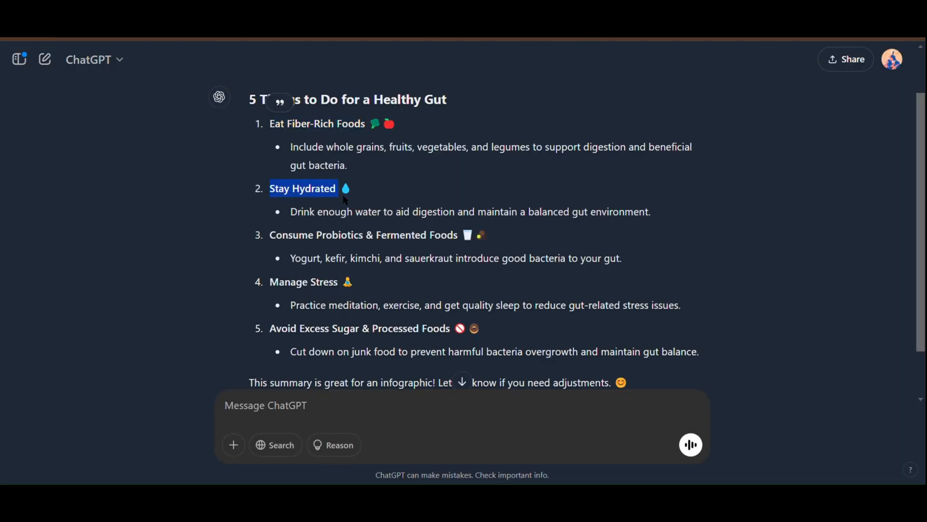
pyautogui.write('Stay Hydrated 💧')
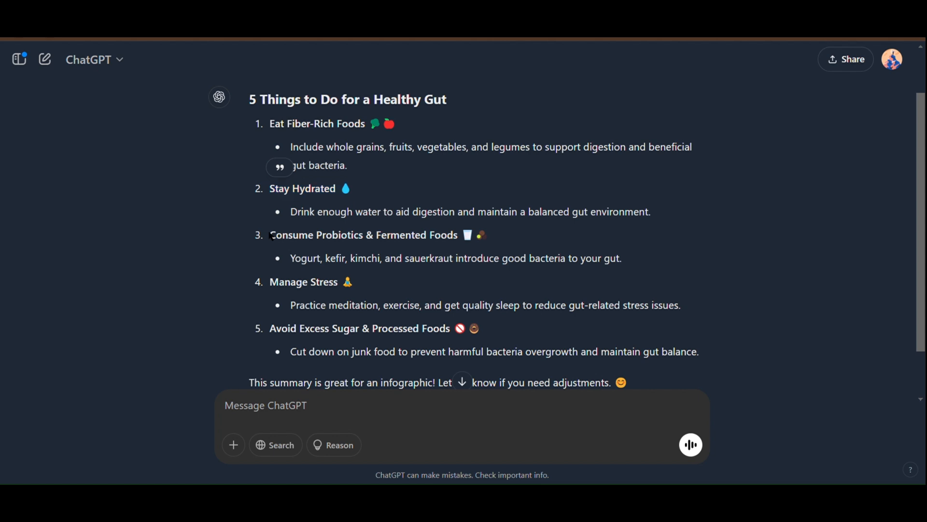
pyautogui.moveTo(271, 236); pyautogui.dragTo(479, 240)
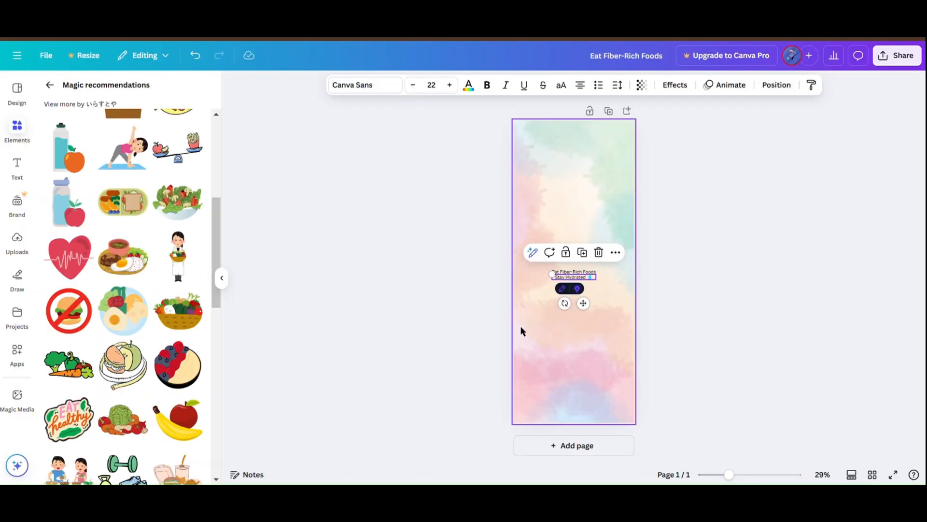
pyautogui.click(573, 338)
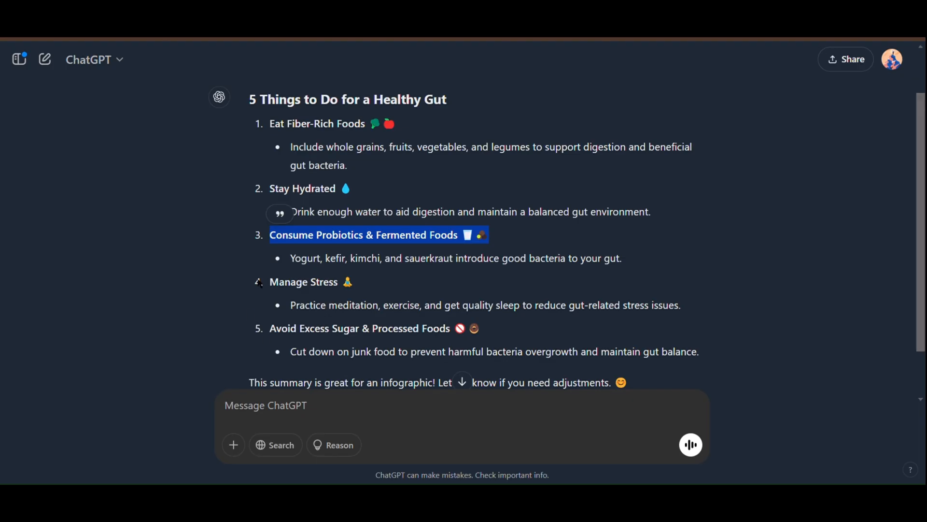
# Step: Copy the headings "Manage Stress" and "Avoid Excess Sugar & Processed Foods" from ChatGPT onto the page as separate texts
pyautogui.moveTo(271, 284); pyautogui.dragTo(359, 290)
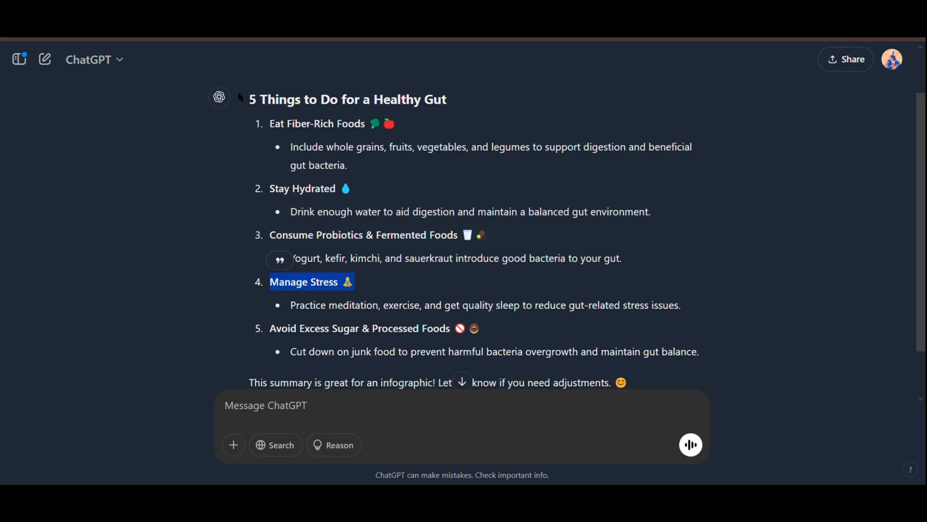
pyautogui.moveTo(269, 330); pyautogui.dragTo(396, 333)
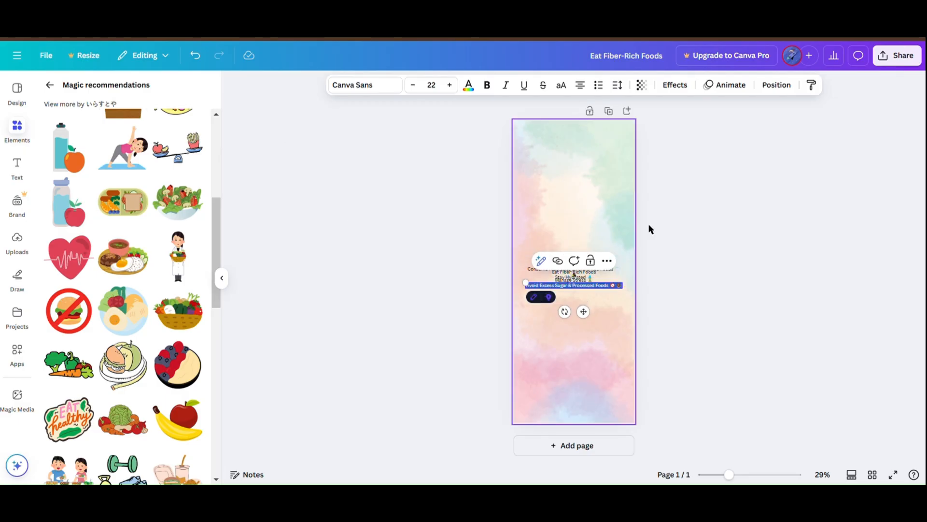
pyautogui.click(646, 260)
# Step: Move the "Eat Fiber-Rich Foods" text to the upper left area of the page and enlarge it to about size 25
pyautogui.moveTo(600, 269); pyautogui.dragTo(578, 241)
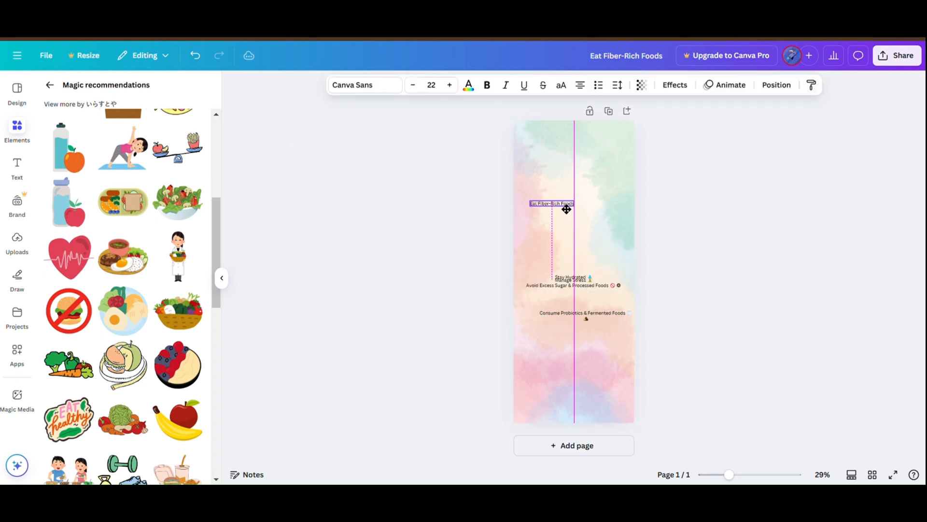
pyautogui.moveTo(560, 199); pyautogui.dragTo(555, 195)
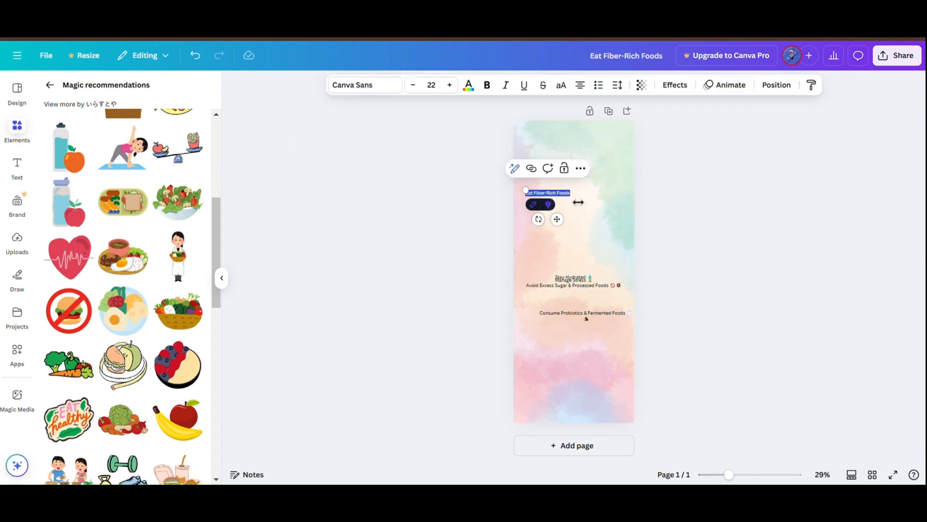
pyautogui.click(775, 346)
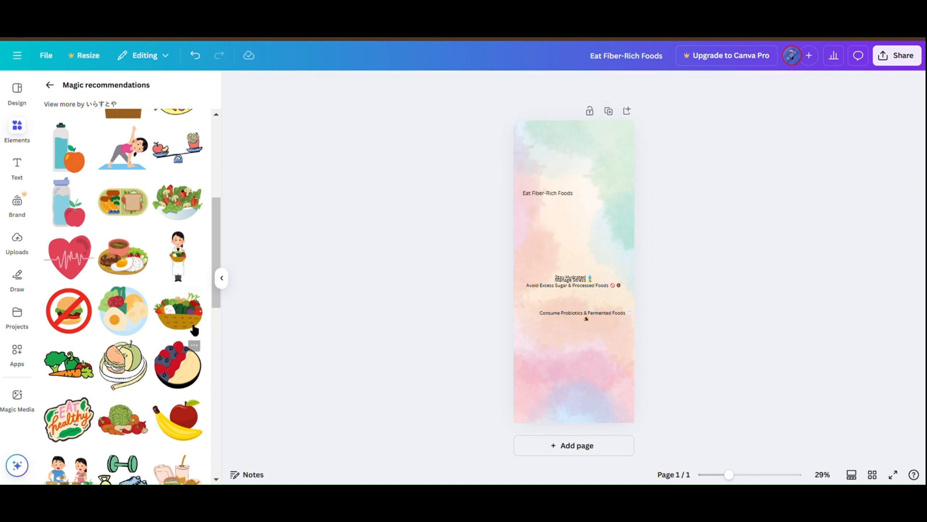
pyautogui.scroll(-1, 182, 195)
pyautogui.click(179, 245)
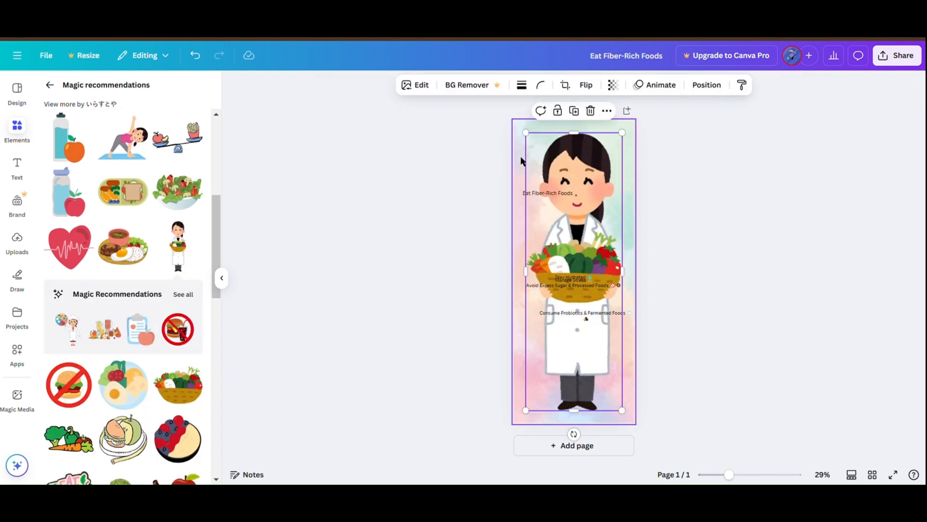
pyautogui.moveTo(536, 141); pyautogui.dragTo(586, 300)
pyautogui.moveTo(602, 377); pyautogui.dragTo(602, 229)
pyautogui.moveTo(587, 152); pyautogui.dragTo(599, 189)
pyautogui.moveTo(603, 228); pyautogui.dragTo(614, 207)
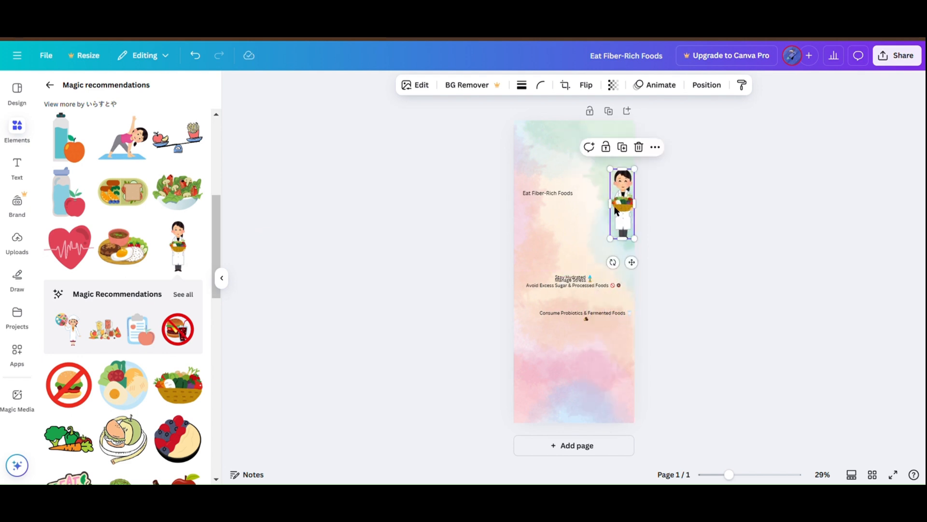
pyautogui.press('Delete')
# Step: Move the "Eat Fiber-Rich Foods" text slightly up and closer to the page's left edge
pyautogui.scroll(2, 570, 170)
pyautogui.scroll(2, 569, 174)
pyautogui.scroll(1, 502, 271)
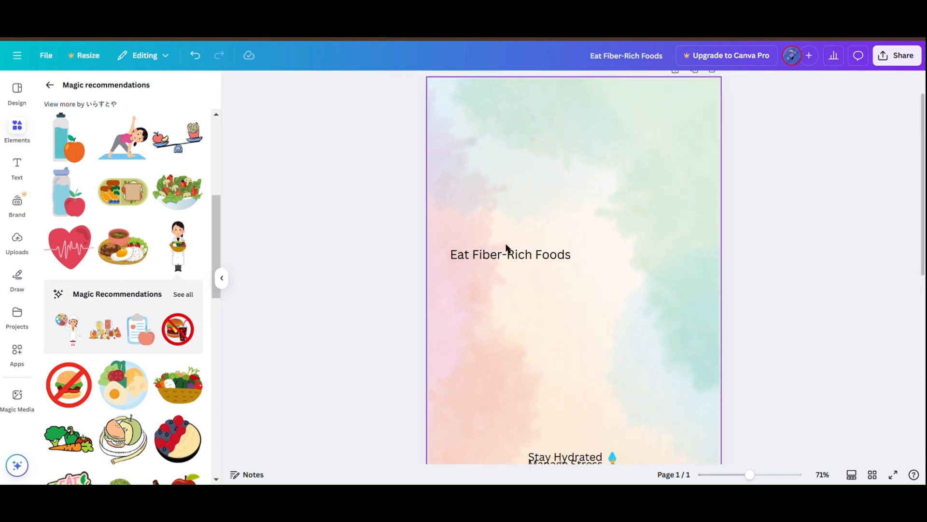
pyautogui.moveTo(504, 248); pyautogui.dragTo(511, 232)
# Step: Add the graphic of the girl eating at a table, shrink it and place it right of the "Eat Fiber-Rich Foods" text
pyautogui.scroll(-2, 150, 332)
pyautogui.scroll(-4, 150, 332)
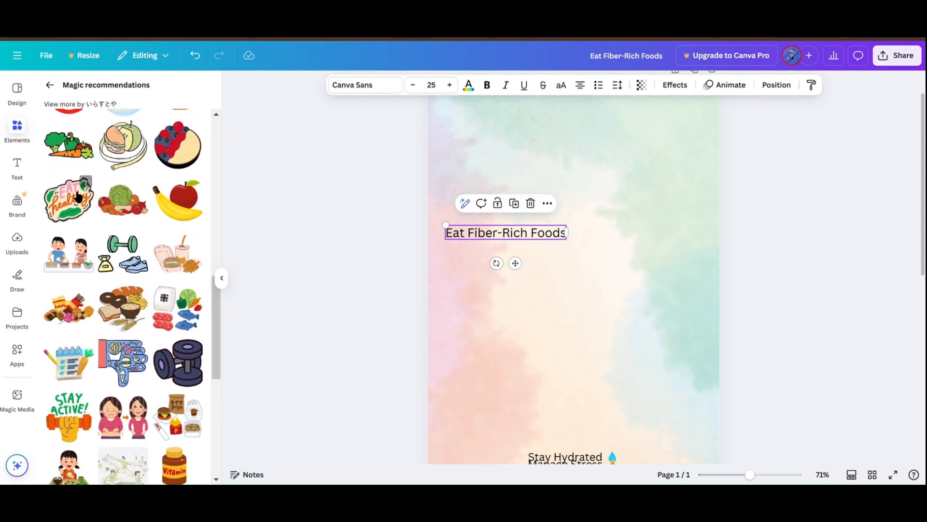
pyautogui.scroll(-5, 82, 259)
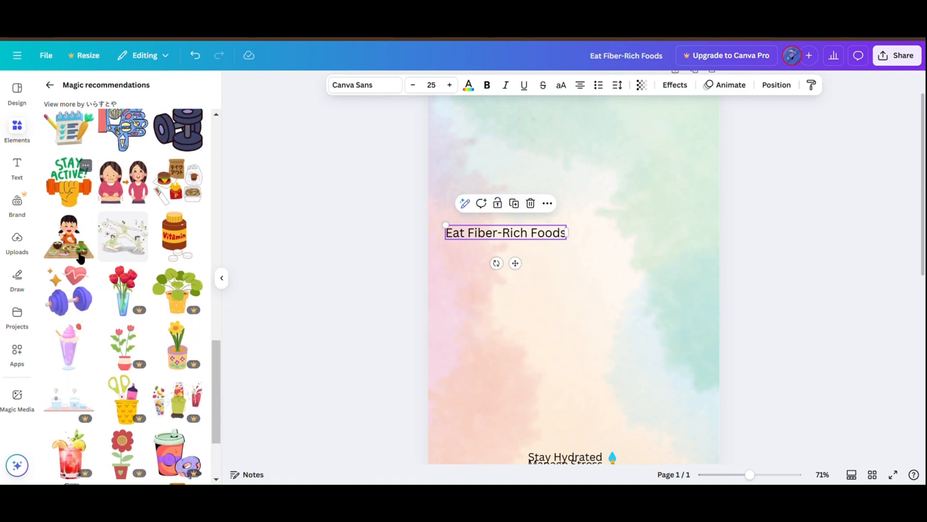
pyautogui.click(81, 259)
pyautogui.moveTo(463, 369); pyautogui.dragTo(654, 269)
pyautogui.moveTo(710, 334); pyautogui.dragTo(655, 249)
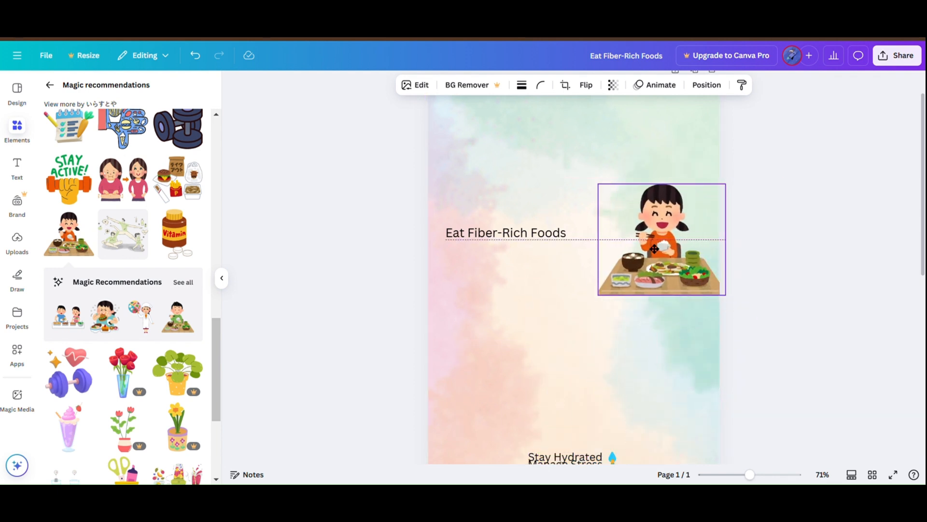
pyautogui.moveTo(601, 189); pyautogui.dragTo(615, 200)
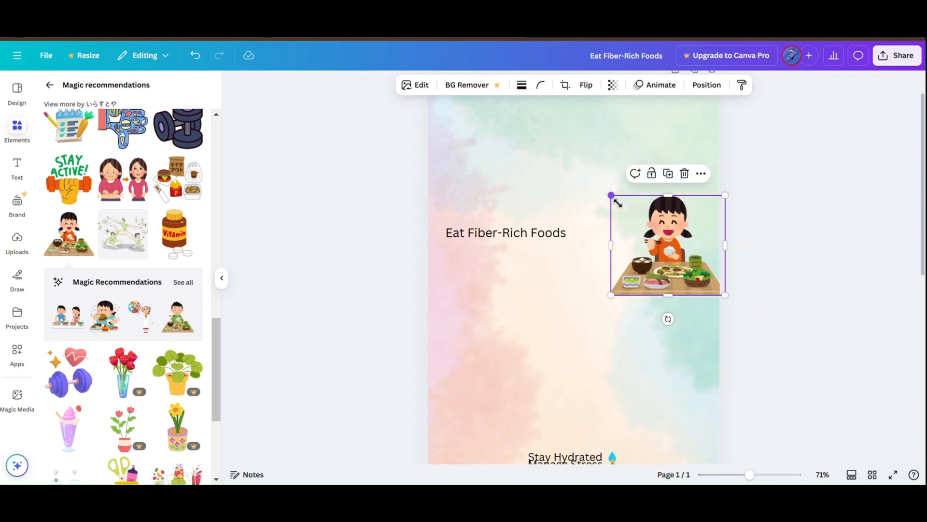
pyautogui.moveTo(662, 282); pyautogui.dragTo(657, 263)
# Step: Move the "Stay Hydrated" text to just below the eating girl graphic on the page's right side
pyautogui.scroll(-1, 614, 352)
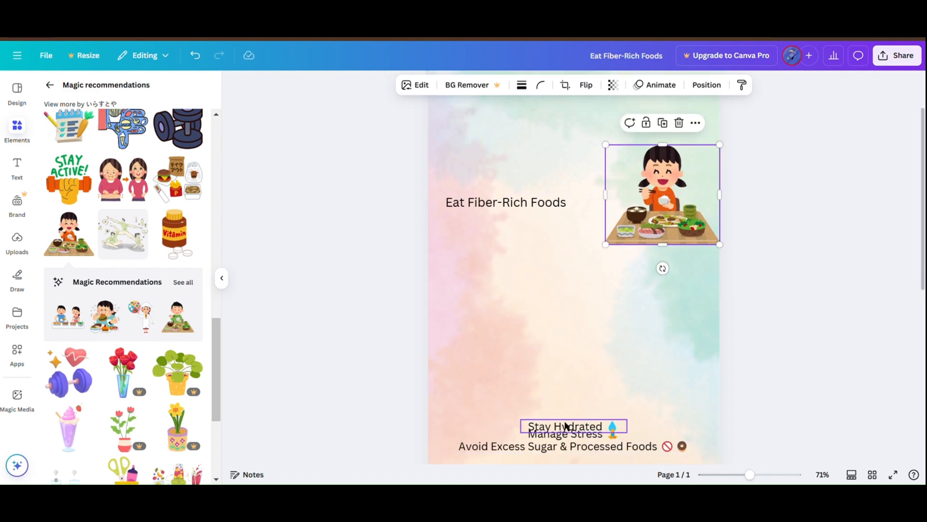
pyautogui.moveTo(566, 425); pyautogui.dragTo(653, 307)
pyautogui.scroll(-4, 158, 295)
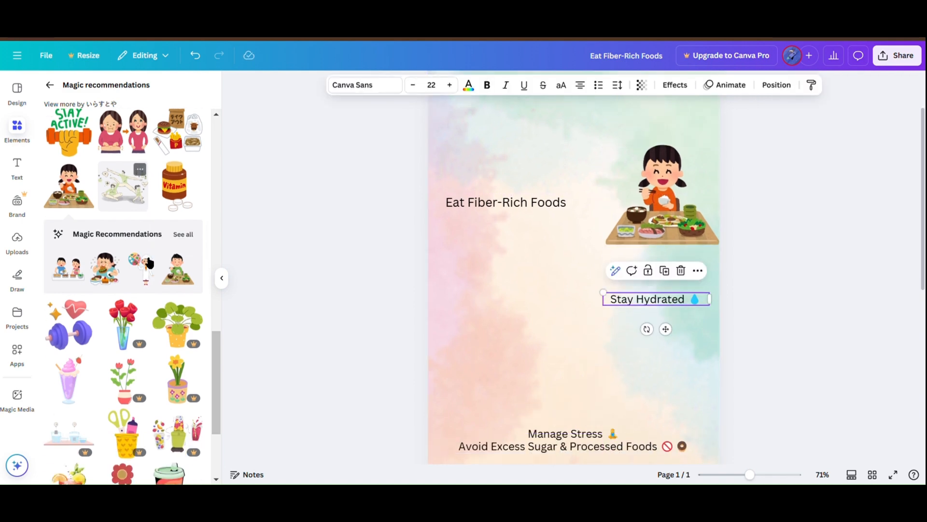
# Step: Move the "Manage Stress" text to the page's left side, below the level of the "Stay Hydrated" text
pyautogui.scroll(10, 158, 296)
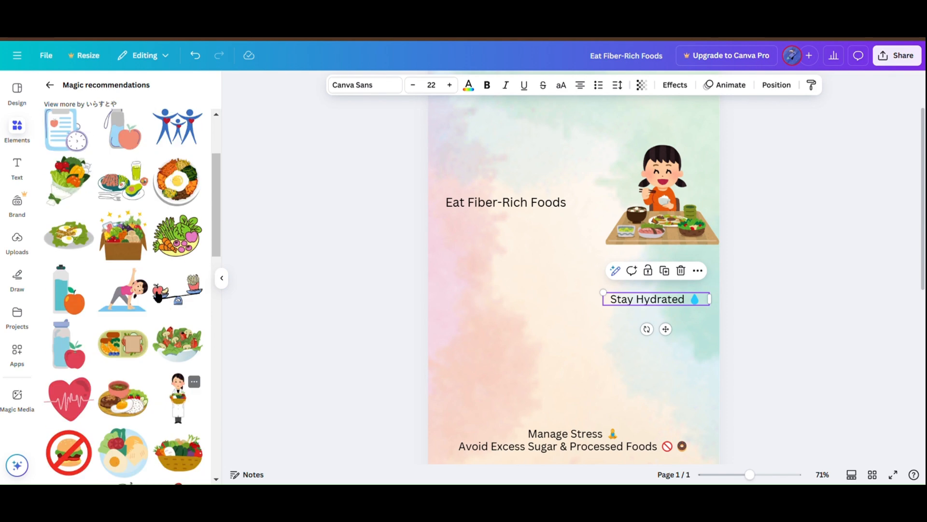
pyautogui.scroll(-3, 158, 295)
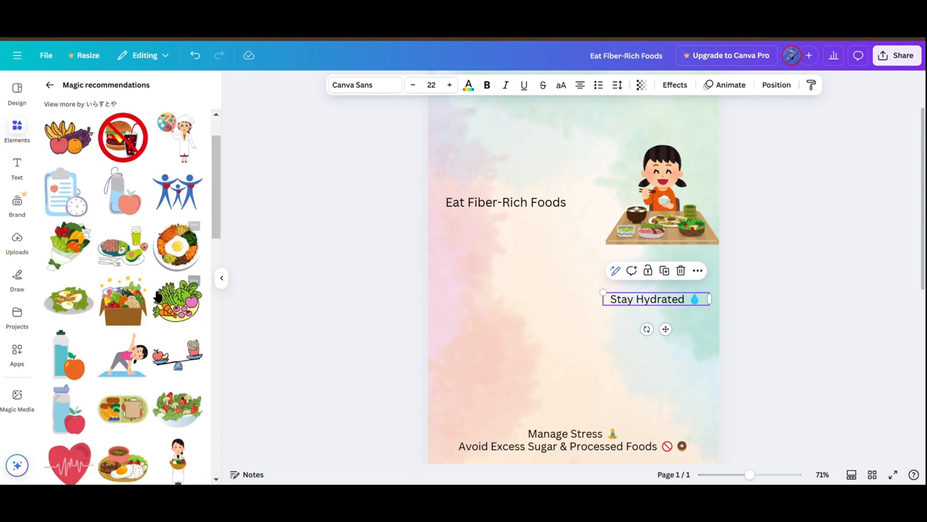
pyautogui.scroll(-1, 427, 374)
pyautogui.click(548, 405)
pyautogui.moveTo(548, 405); pyautogui.dragTo(469, 364)
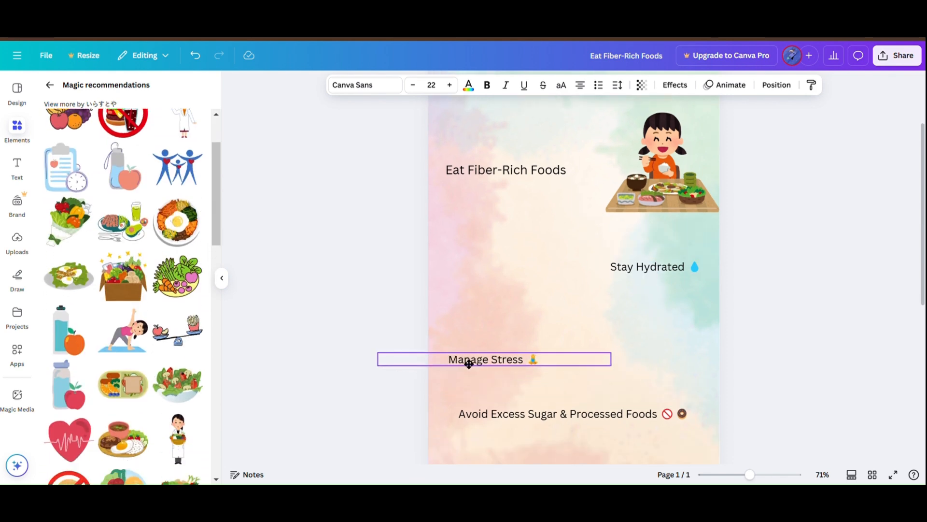
pyautogui.scroll(-3, 483, 338)
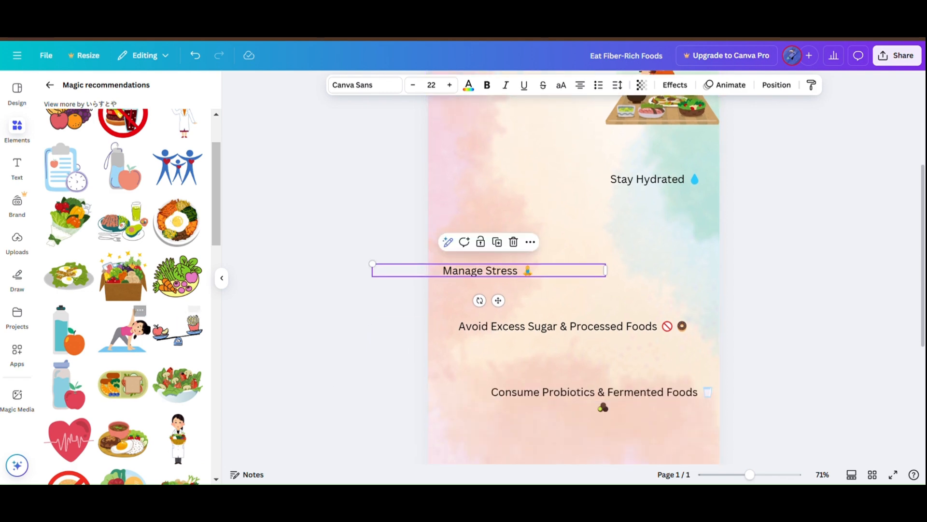
# Step: Add the graphic of the girl stretching on a yoga mat, shrink it and place it right of the "Manage Stress" text
pyautogui.click(130, 333)
pyautogui.scroll(-4, 140, 338)
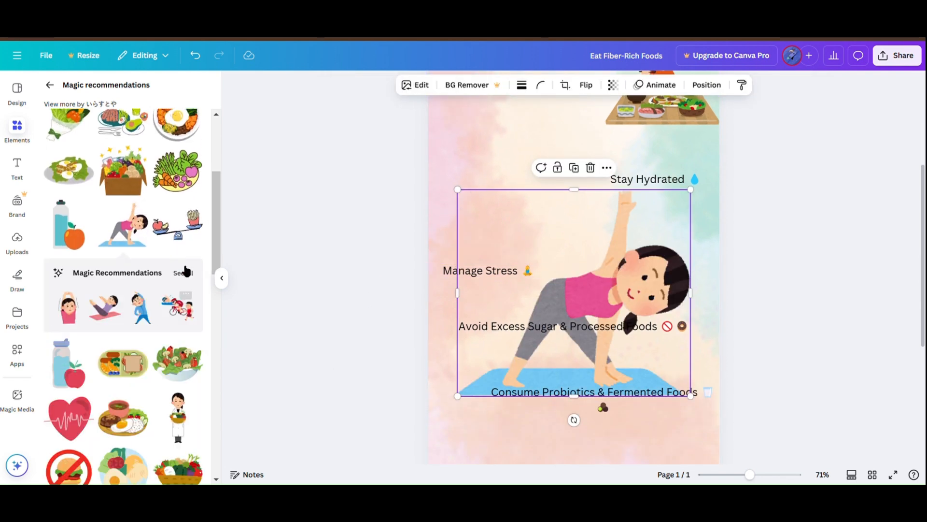
pyautogui.click(186, 272)
pyautogui.scroll(-4, 161, 263)
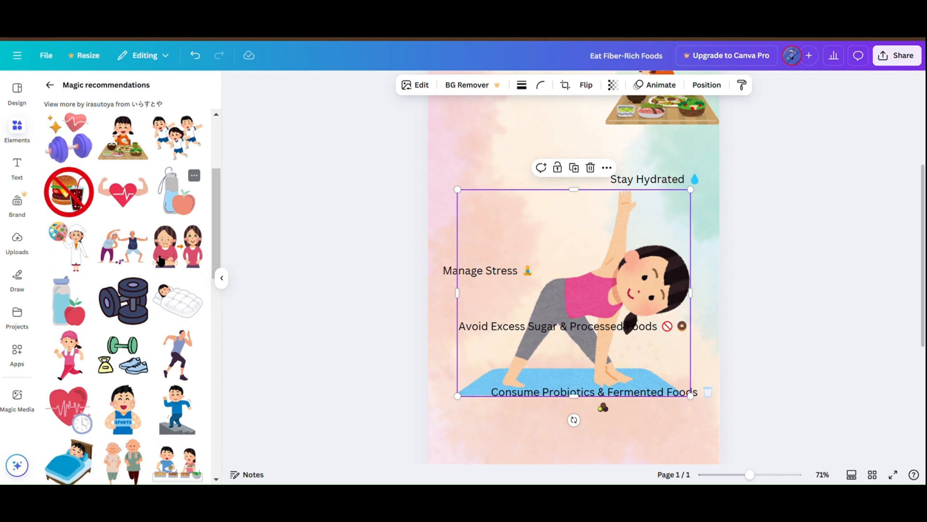
pyautogui.scroll(-10, 161, 261)
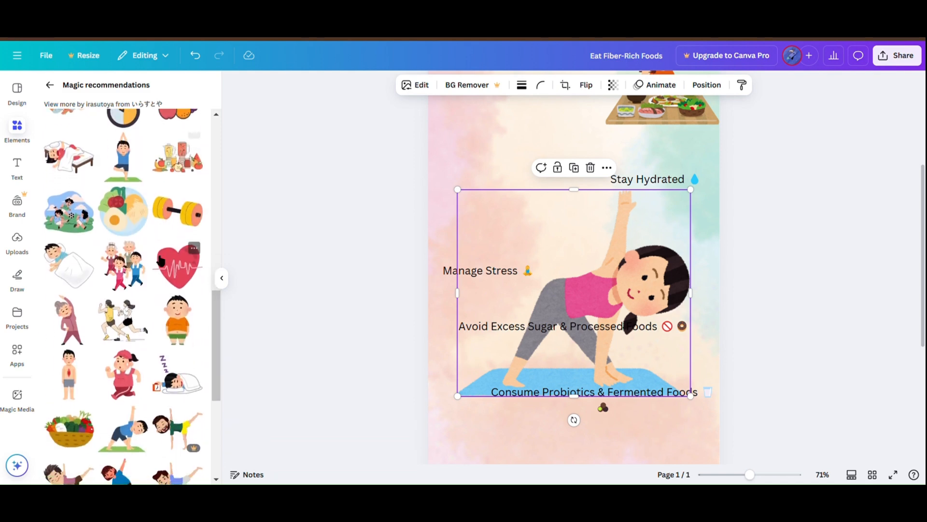
pyautogui.scroll(-5, 161, 261)
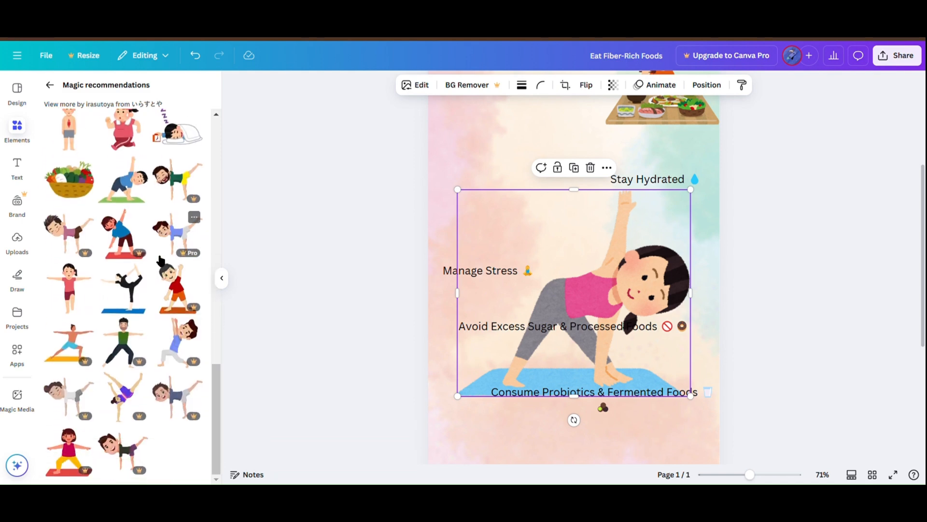
pyautogui.scroll(5, 161, 262)
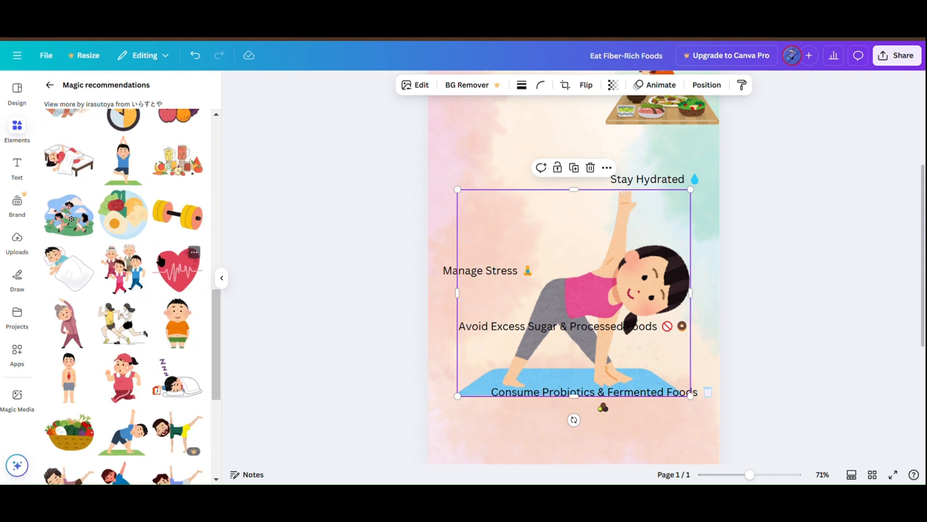
pyautogui.scroll(9, 161, 261)
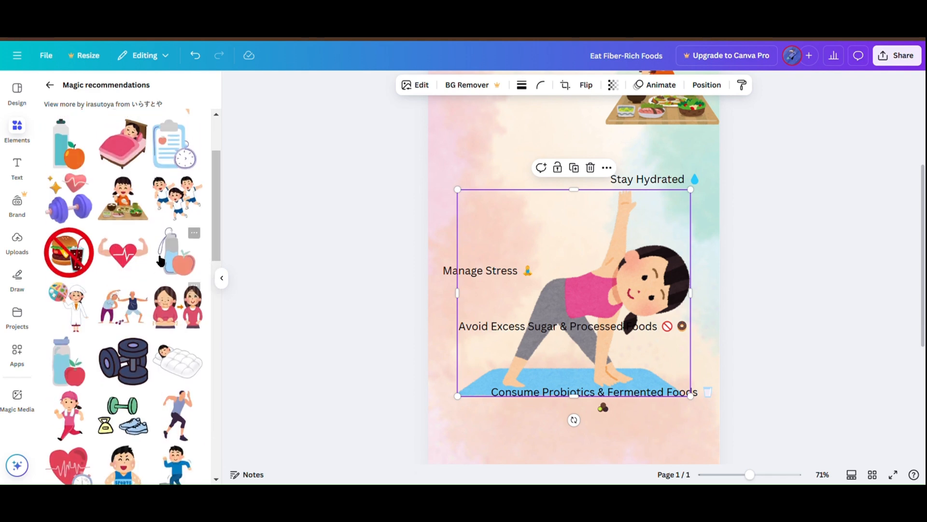
pyautogui.scroll(2, 161, 262)
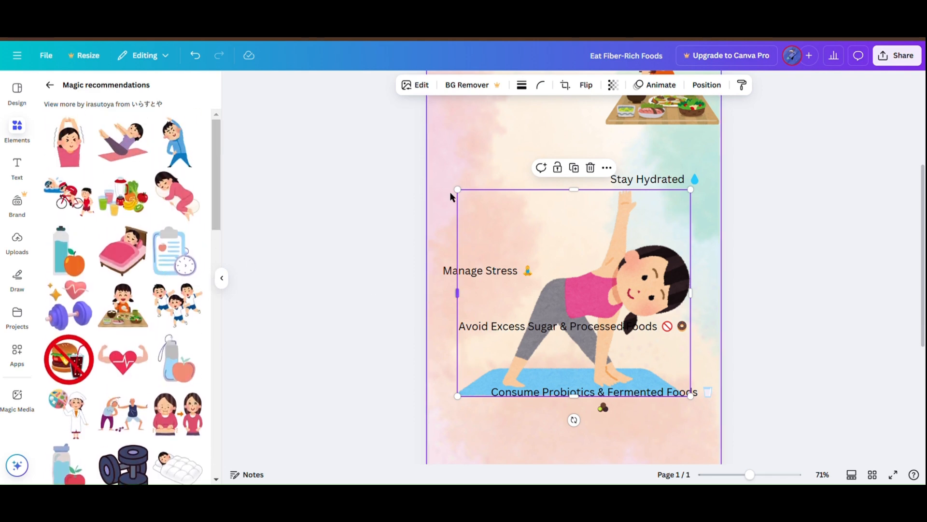
pyautogui.moveTo(453, 191); pyautogui.dragTo(612, 311)
pyautogui.moveTo(663, 371); pyautogui.dragTo(681, 310)
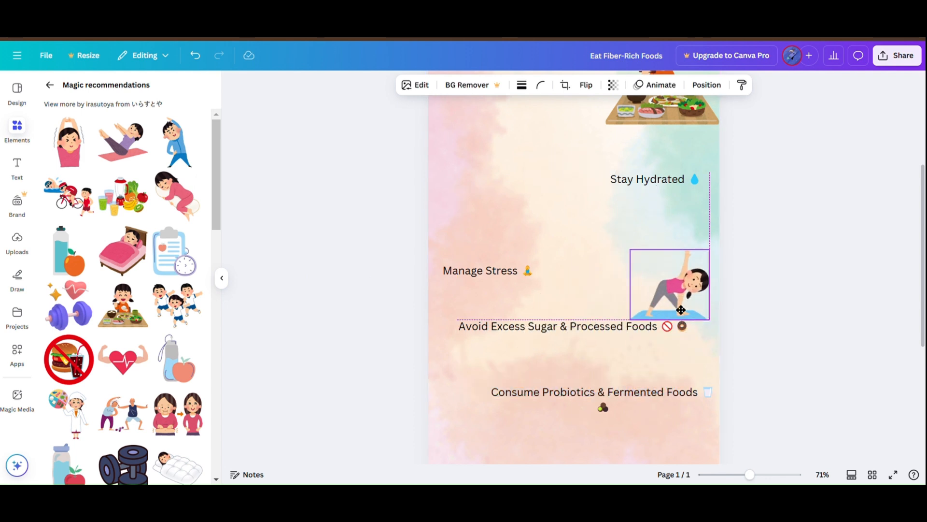
# Step: Move the "Avoid Excess Sugar & Processed Foods" text to the page's left edge and the "Consume Probiotics & Fermented Foods" text further down the page
pyautogui.scroll(-2, 738, 326)
pyautogui.moveTo(584, 289); pyautogui.dragTo(559, 308)
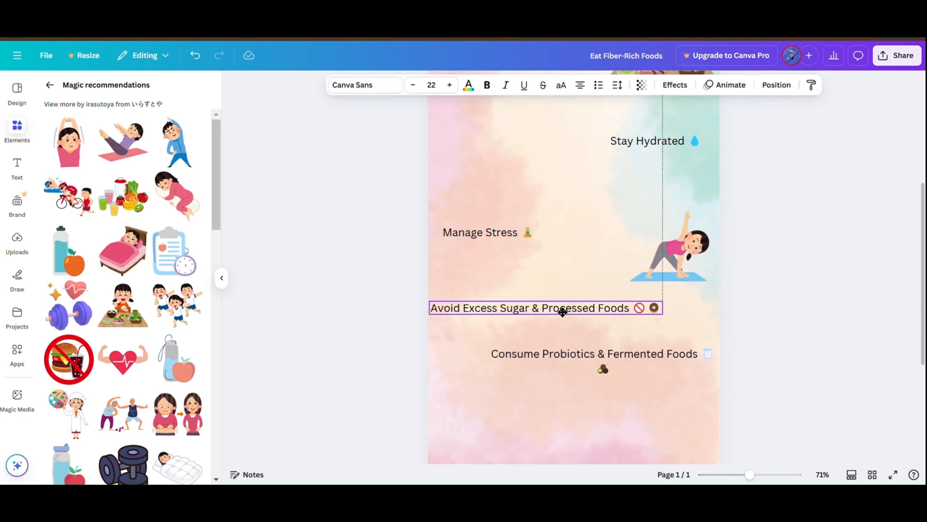
pyautogui.scroll(-5, 570, 346)
pyautogui.scroll(2, 582, 292)
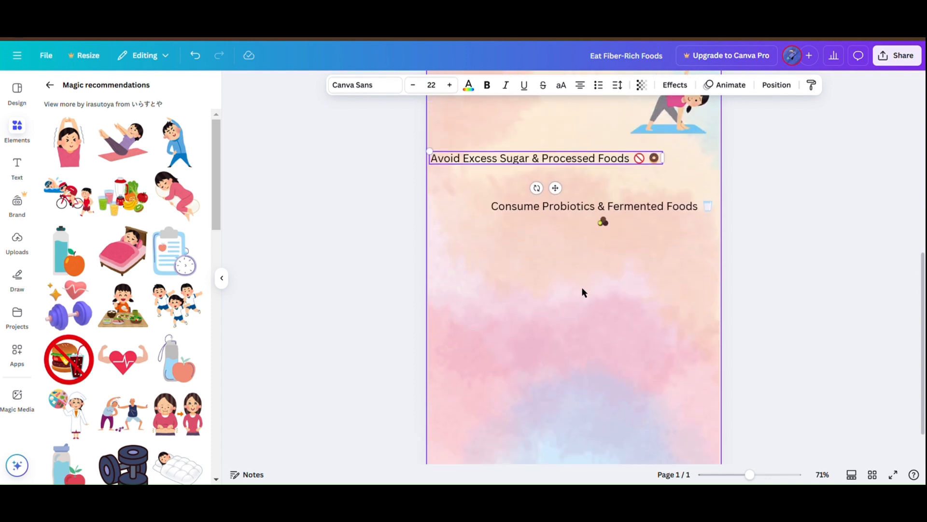
pyautogui.moveTo(564, 208); pyautogui.dragTo(575, 327)
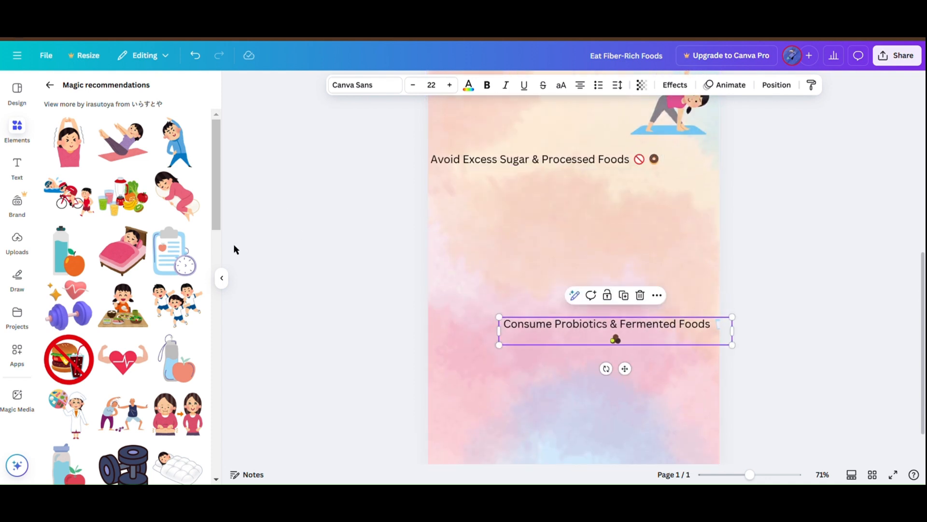
# Step: Add the crossed-out burger and drink graphic, shrink it to about 200 × 199 and place it below the "Avoid Excess Sugar & Processed Foods" text
pyautogui.scroll(-2, 164, 263)
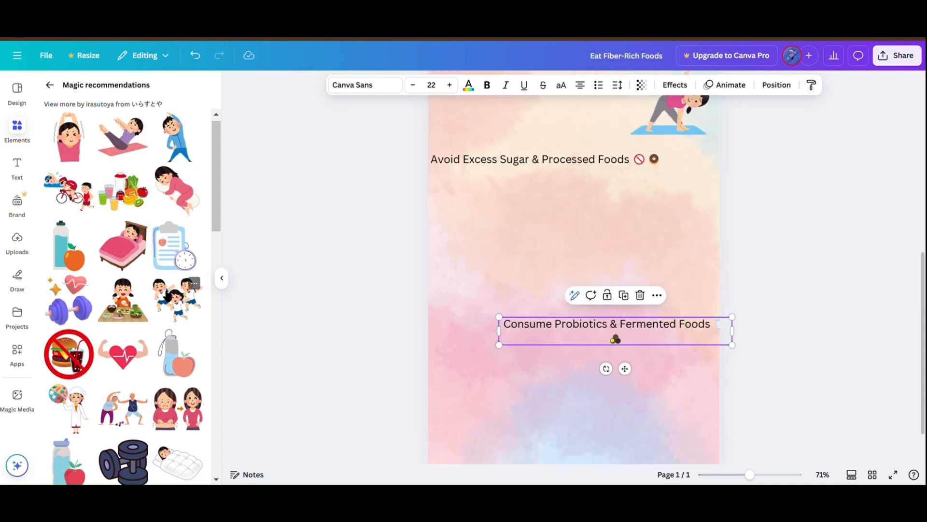
pyautogui.click(76, 324)
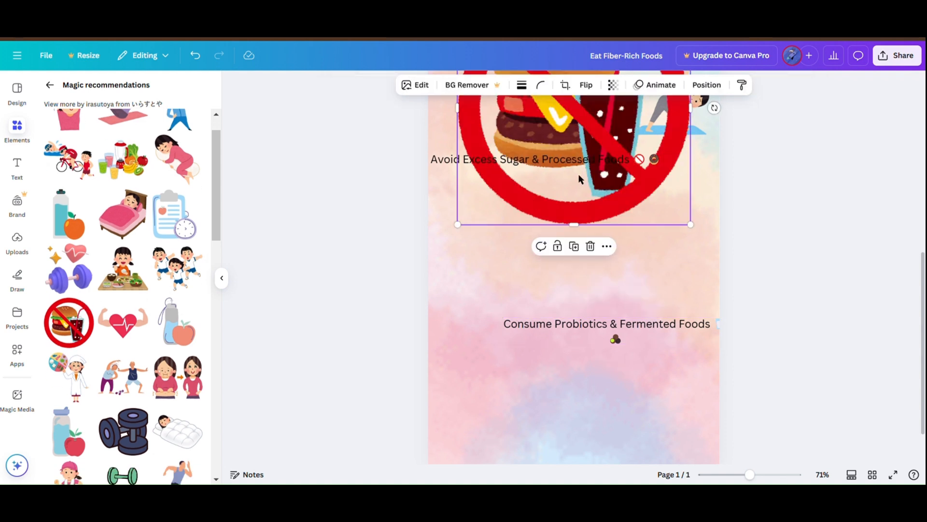
pyautogui.scroll(2, 495, 118)
pyautogui.moveTo(695, 280); pyautogui.dragTo(643, 228)
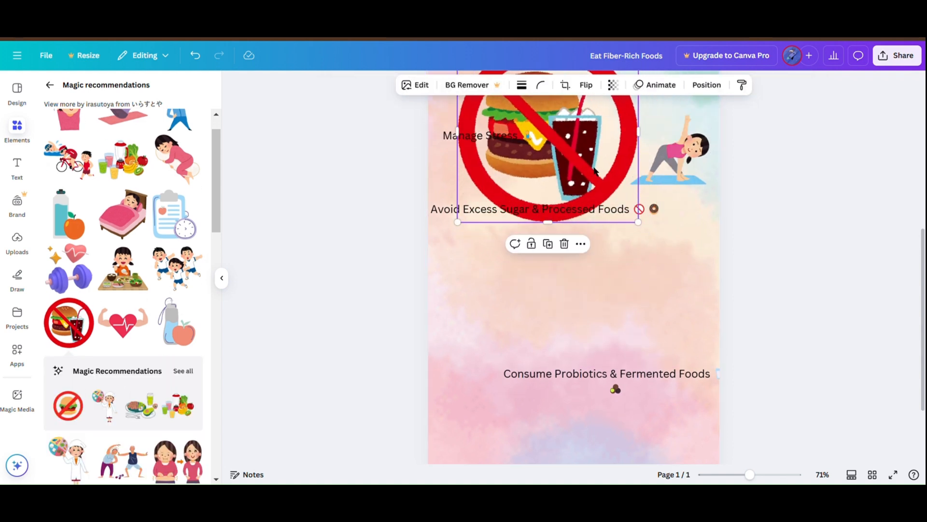
pyautogui.moveTo(597, 171); pyautogui.dragTo(691, 329)
pyautogui.moveTo(551, 199); pyautogui.dragTo(660, 309)
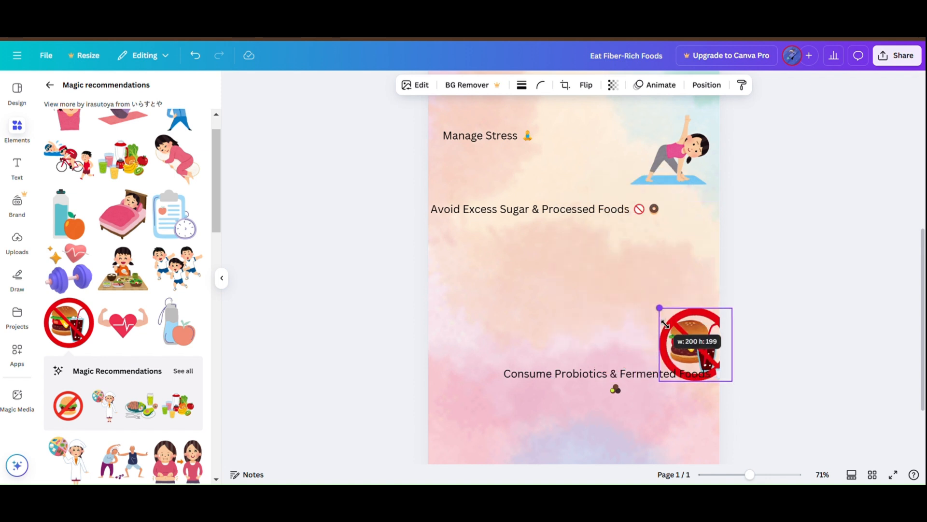
pyautogui.moveTo(693, 349); pyautogui.dragTo(677, 280)
# Step: Add the graphic of the nutritionist with a food wheel, shrink it and place it at the page's left edge beside the "Consume Probiotics & Fermented Foods" text
pyautogui.scroll(-1, 616, 347)
pyautogui.scroll(-2, 617, 347)
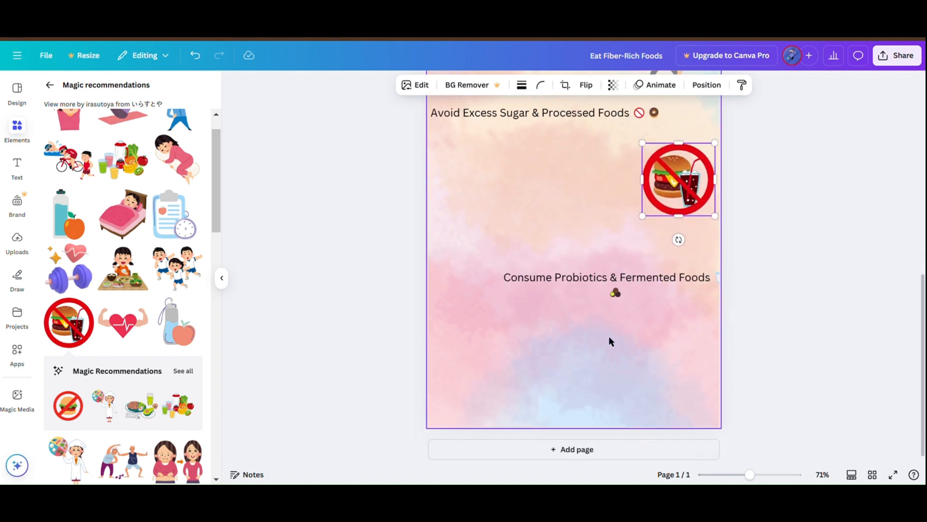
pyautogui.scroll(-4, 164, 316)
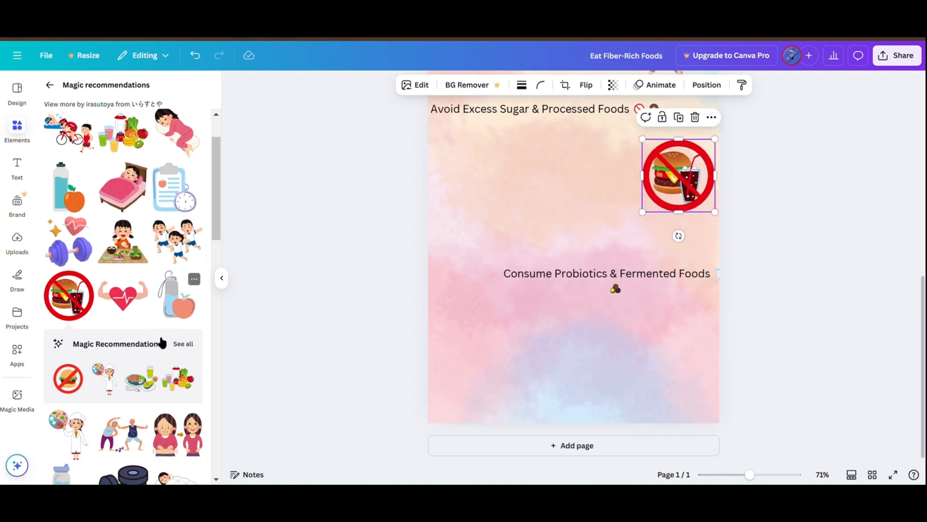
pyautogui.click(93, 279)
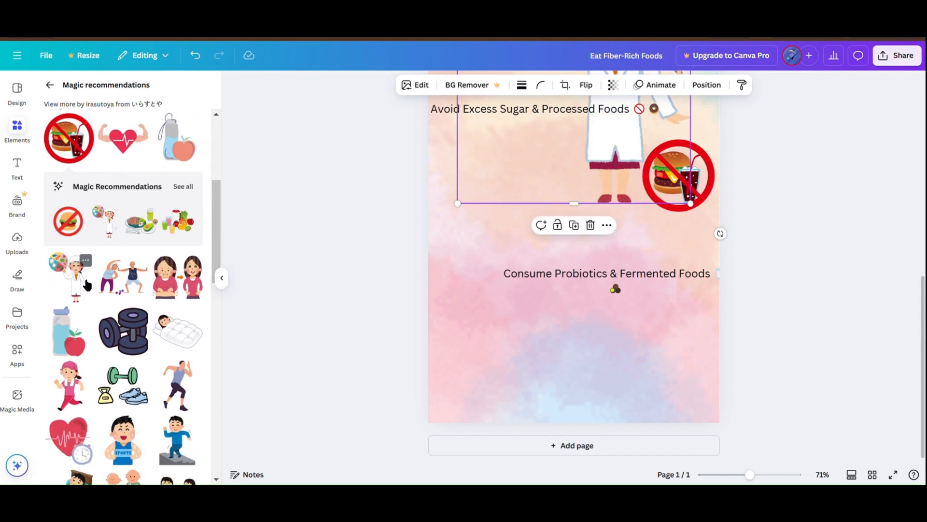
pyautogui.scroll(4, 545, 276)
pyautogui.moveTo(424, 222); pyautogui.dragTo(511, 339)
pyautogui.scroll(-4, 509, 341)
pyautogui.moveTo(570, 314); pyautogui.dragTo(490, 343)
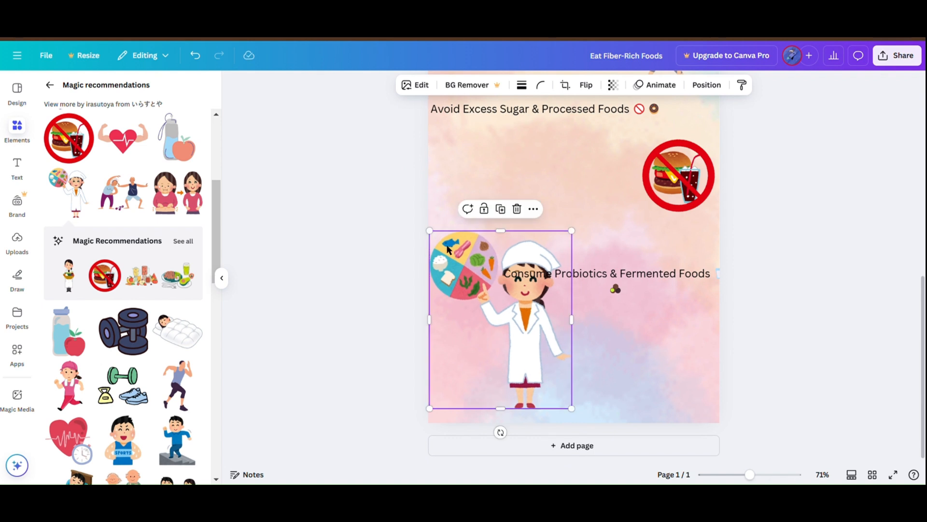
pyautogui.moveTo(429, 230); pyautogui.dragTo(480, 291)
pyautogui.moveTo(528, 367); pyautogui.dragTo(486, 341)
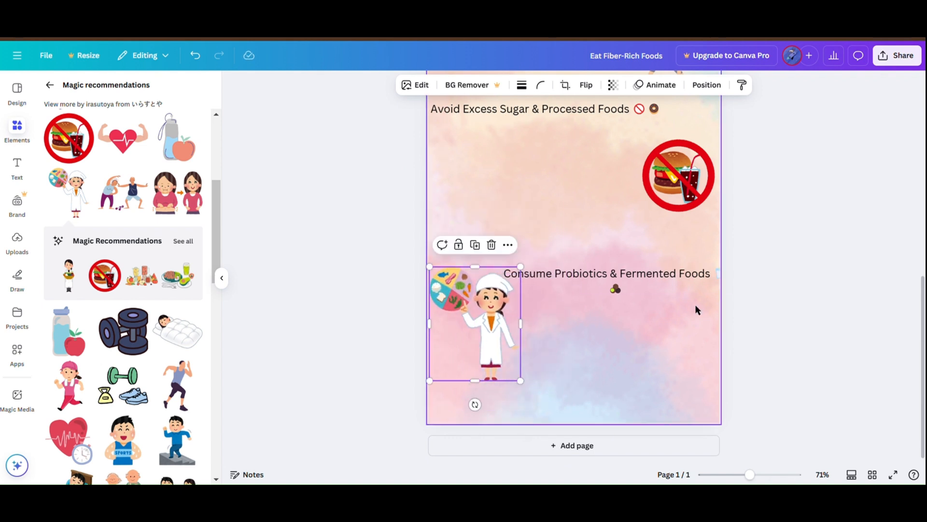
# Step: Enlarge the stretching girl graphic slightly and keep it right of the "Manage Stress" text
pyautogui.scroll(7, 695, 308)
pyautogui.moveTo(675, 298); pyautogui.dragTo(674, 307)
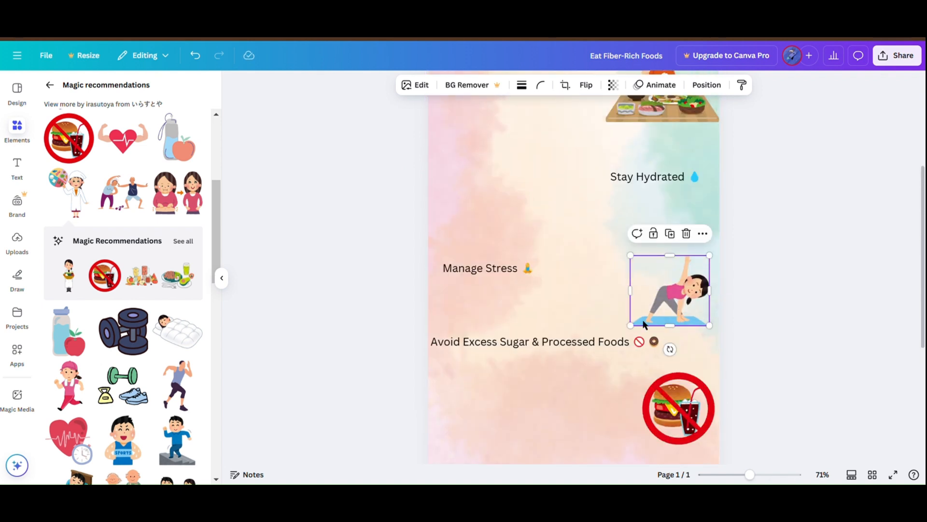
pyautogui.moveTo(630, 326); pyautogui.dragTo(616, 339)
# Step: Move the "Avoid Excess Sugar & Processed Foods" text and the crossed-out burger graphic slightly down, clear of the stretching girl
pyautogui.scroll(-2, 590, 383)
pyautogui.moveTo(523, 266); pyautogui.dragTo(524, 298)
pyautogui.moveTo(705, 339); pyautogui.dragTo(705, 350)
# Step: Add the water bottle and orange graphic, shrink it and place it on the page's left side, across from the "Stay Hydrated" text
pyautogui.scroll(-4, 145, 347)
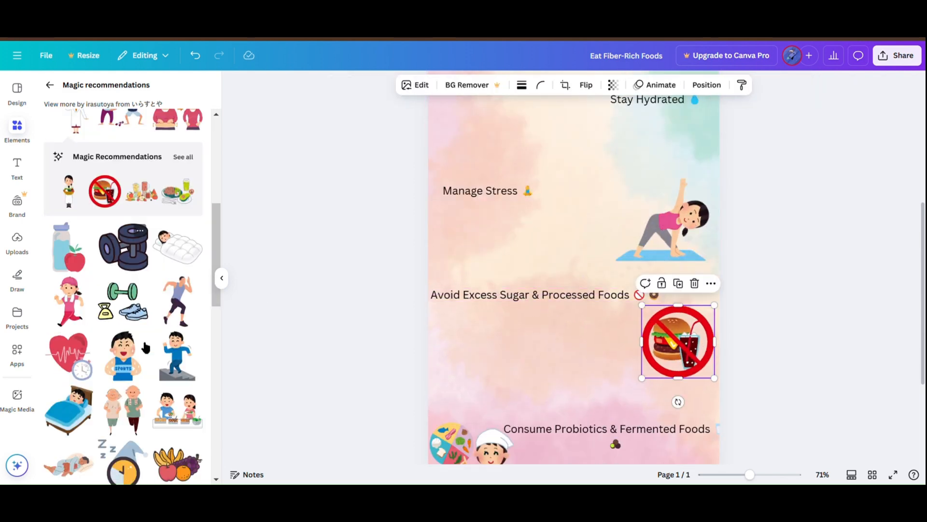
pyautogui.scroll(-3, 148, 376)
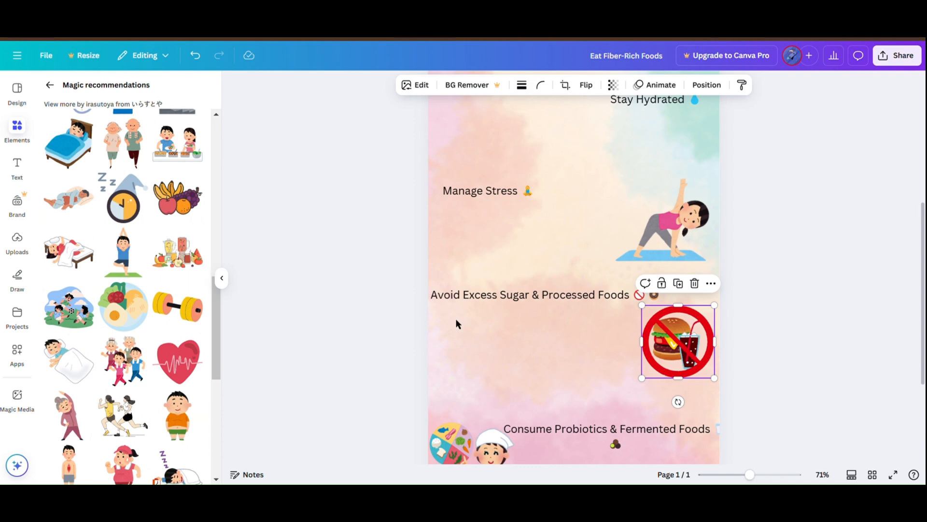
pyautogui.scroll(-1, 493, 333)
pyautogui.keyDown('ctrl'); pyautogui.scroll(-3, 514, 277); pyautogui.keyUp('ctrl')
pyautogui.scroll(2, 519, 261)
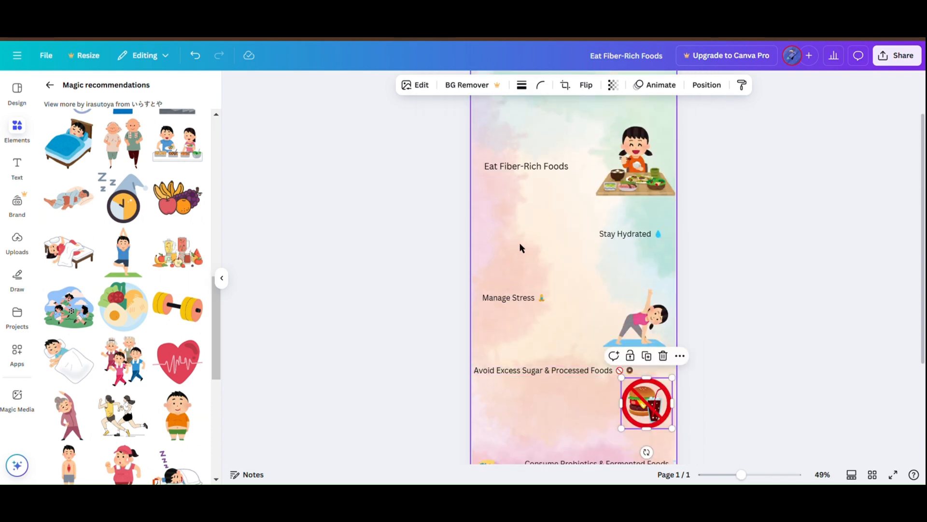
pyautogui.scroll(-1, 520, 247)
pyautogui.scroll(-7, 139, 248)
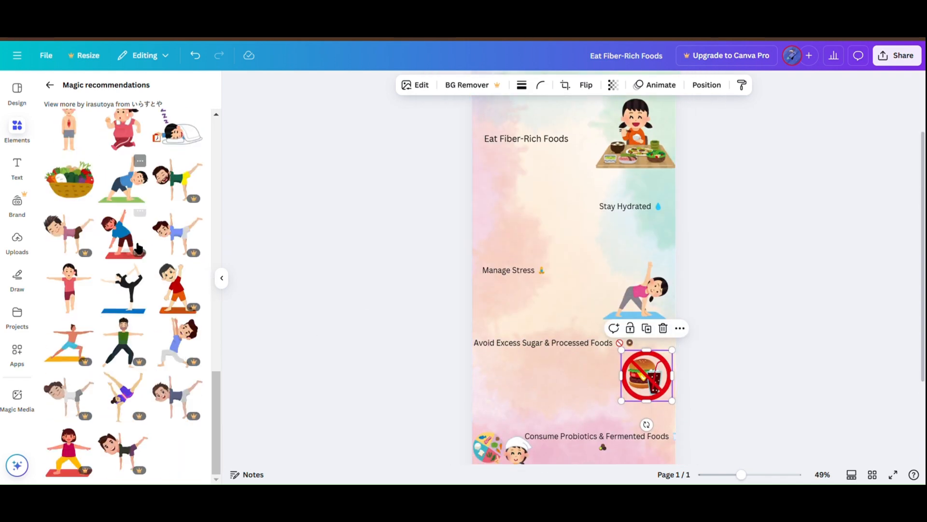
pyautogui.scroll(10, 138, 248)
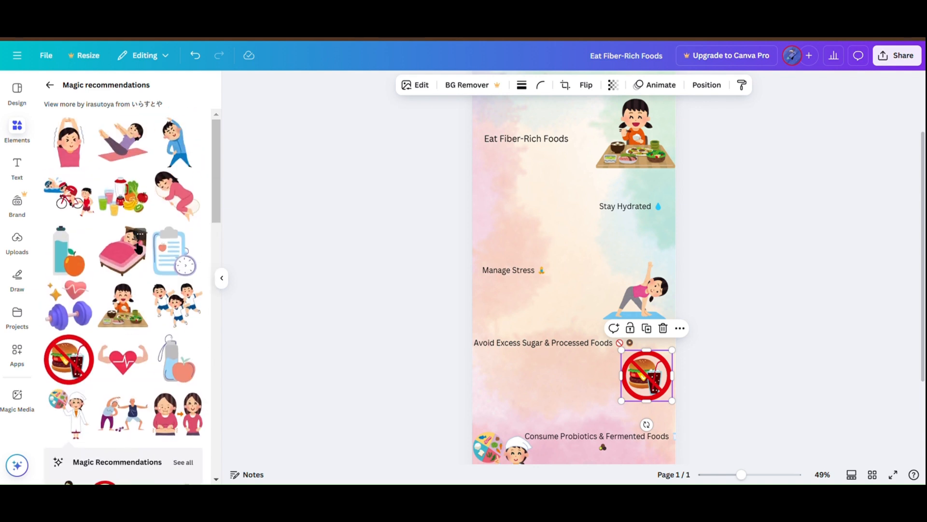
pyautogui.click(73, 266)
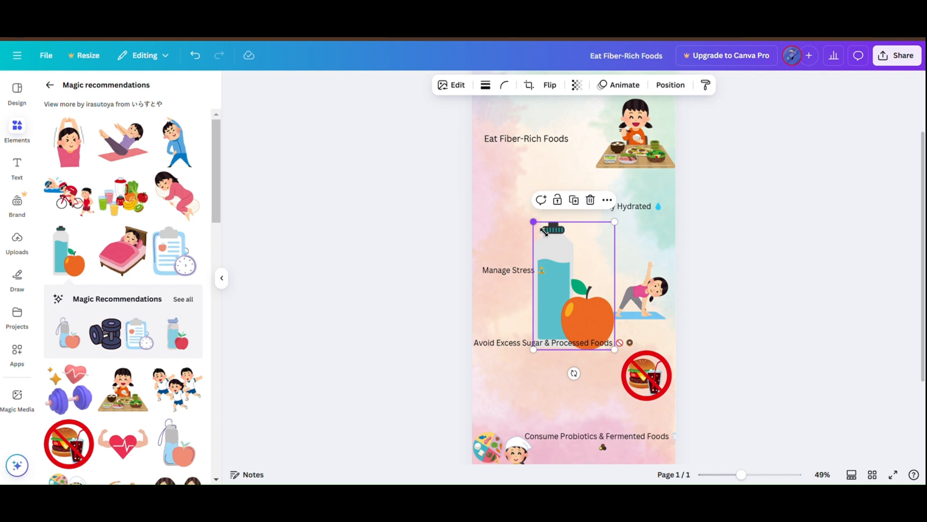
pyautogui.moveTo(544, 232); pyautogui.dragTo(568, 270)
pyautogui.moveTo(580, 302); pyautogui.dragTo(488, 207)
pyautogui.click(793, 245)
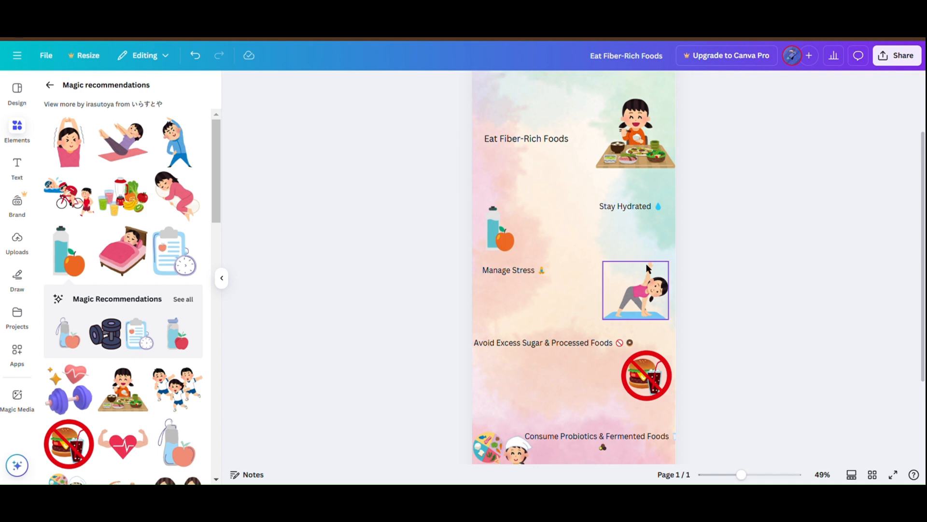
# Step: Nudge the crossed-out burger graphic slightly down and left, lining its right edge up with the stretching girl graphic
pyautogui.keyDown('ctrl'); pyautogui.scroll(-3, 536, 213); pyautogui.keyUp('ctrl')
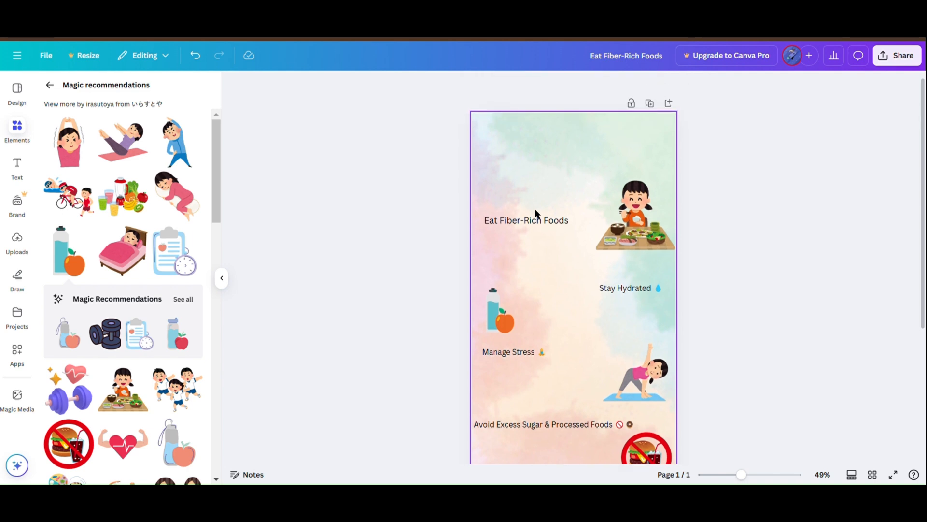
pyautogui.scroll(-1, 557, 267)
pyautogui.moveTo(629, 309); pyautogui.dragTo(627, 315)
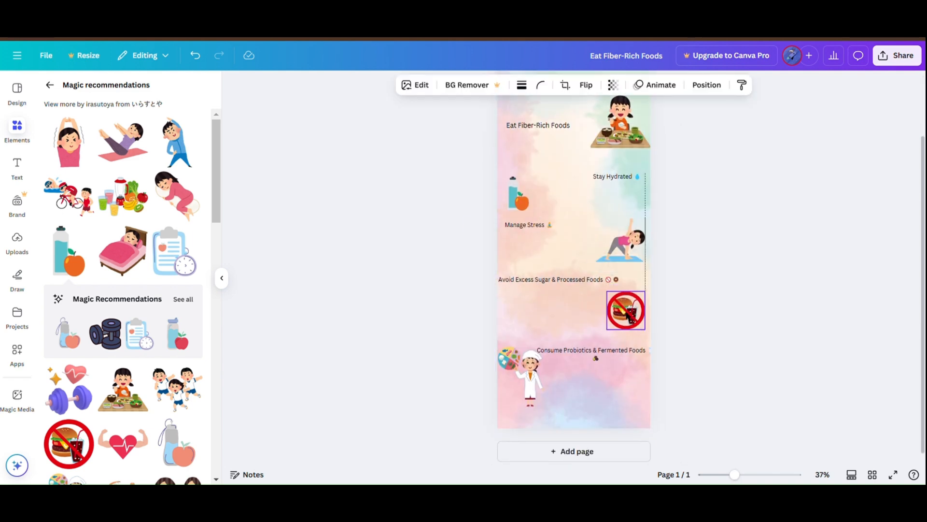
pyautogui.scroll(3, 572, 237)
pyautogui.scroll(-6, 164, 260)
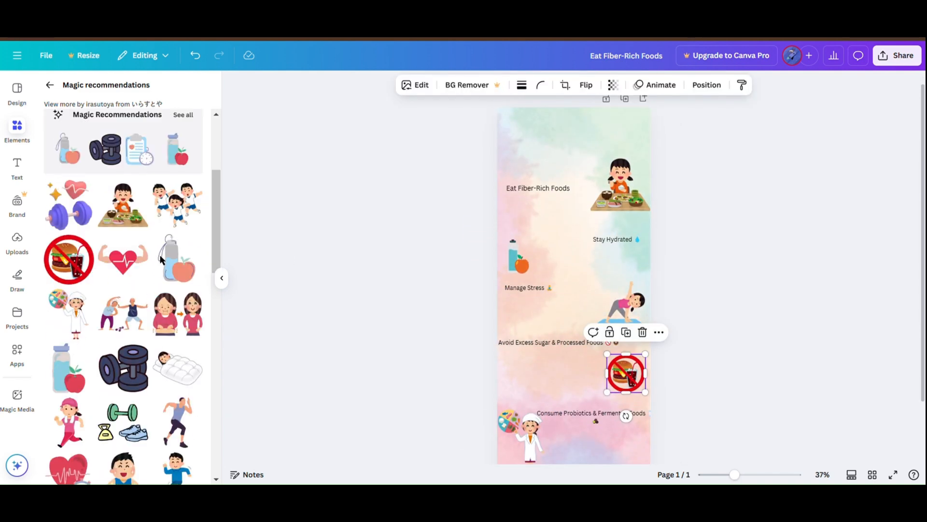
# Step: Search the graphics for "drinking water" and look through the results for one that suits the "Stay Hydrated" tip
pyautogui.scroll(-1, 164, 263)
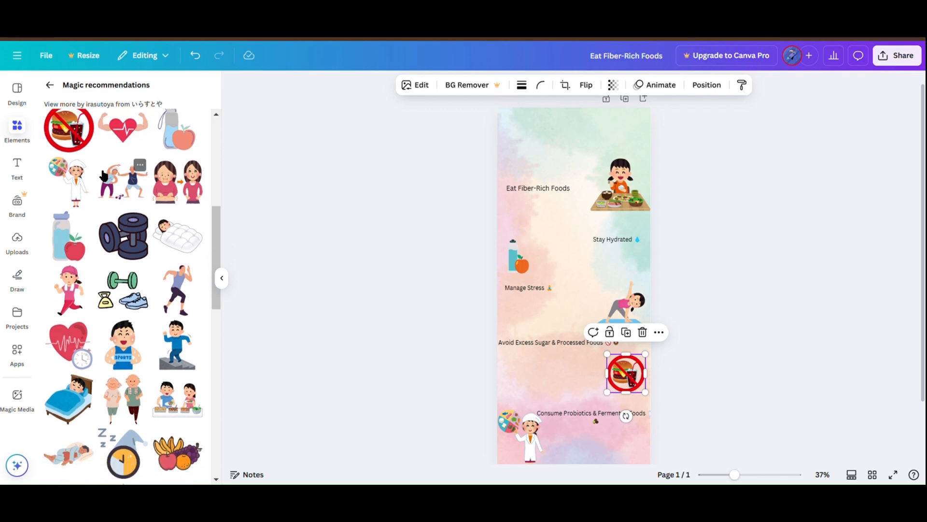
pyautogui.scroll(5, 127, 225)
pyautogui.click(50, 85)
pyautogui.click(139, 99)
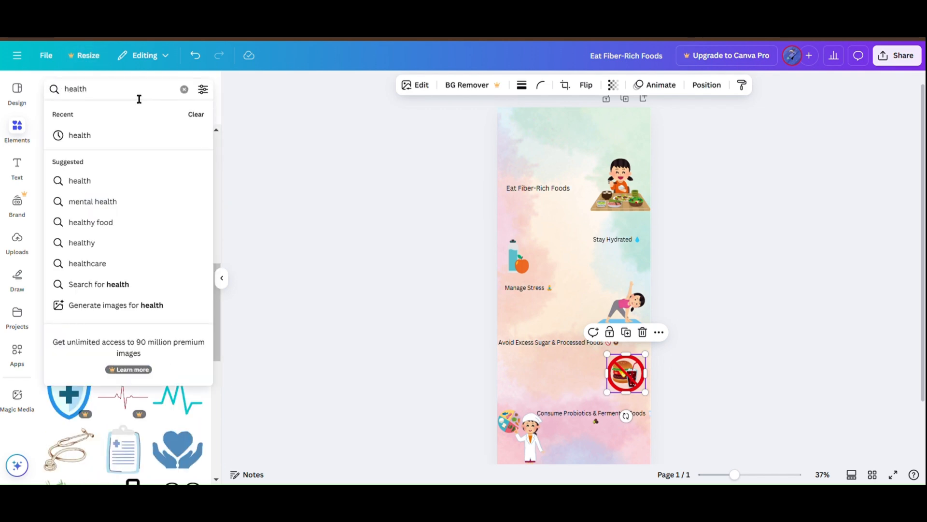
pyautogui.hotkey('ctrl', 'a')
pyautogui.press('BackSpace')
pyautogui.write('dri')
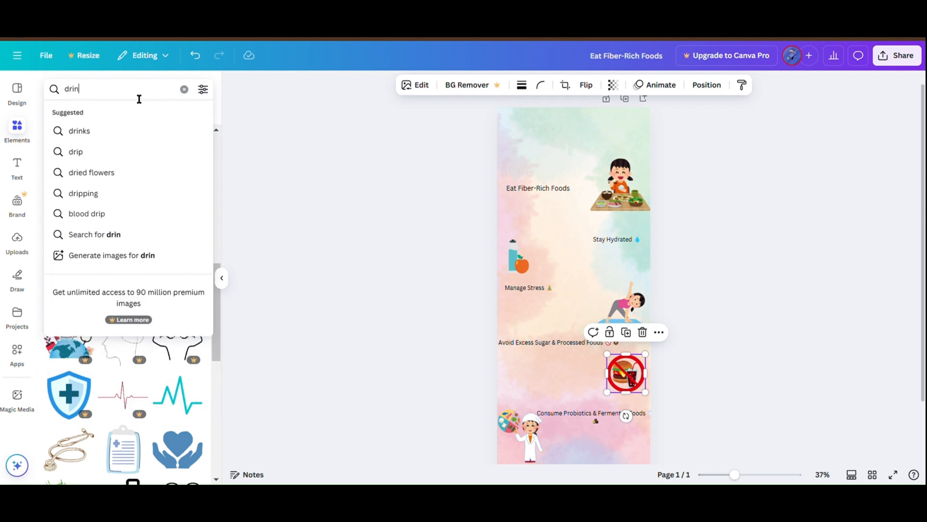
pyautogui.click(132, 135)
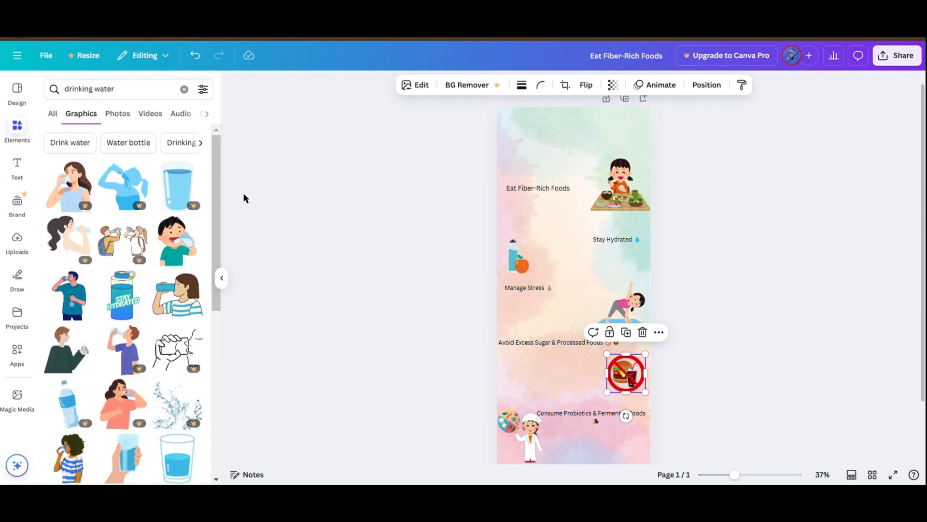
pyautogui.scroll(-1, 172, 297)
pyautogui.scroll(-6, 183, 236)
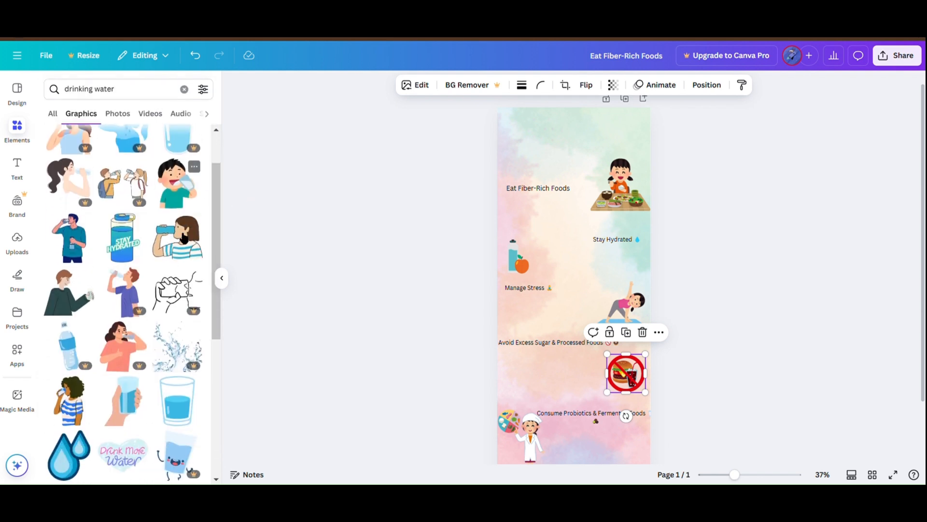
pyautogui.scroll(-10, 140, 355)
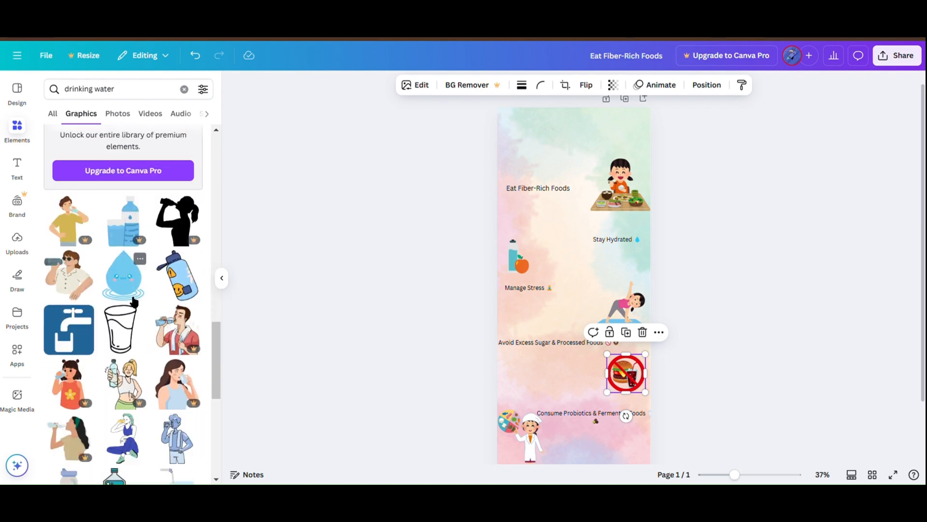
pyautogui.scroll(-6, 131, 300)
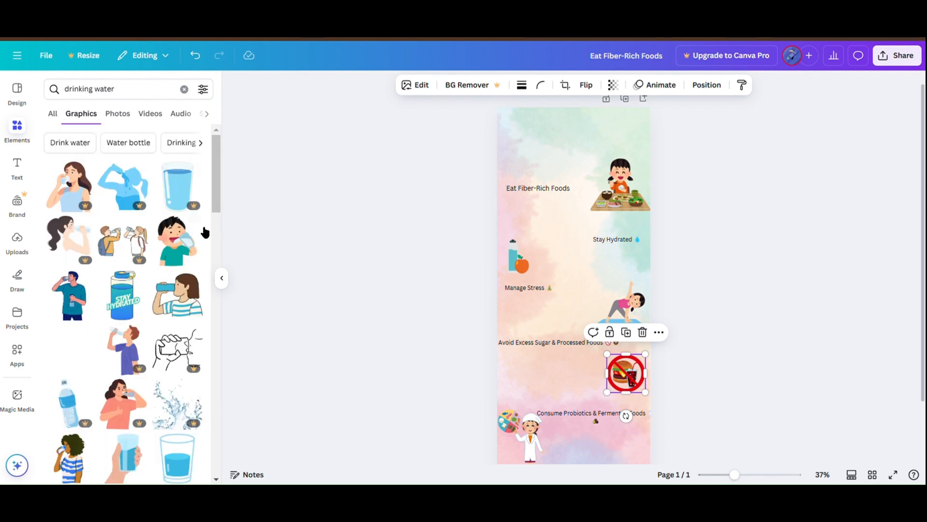
# Step: Replace the water bottle and orange graphic with the boy drinking water, shrunk and placed across from the "Stay Hydrated" text
pyautogui.click(191, 235)
pyautogui.scroll(-2, 165, 299)
pyautogui.scroll(2, 166, 303)
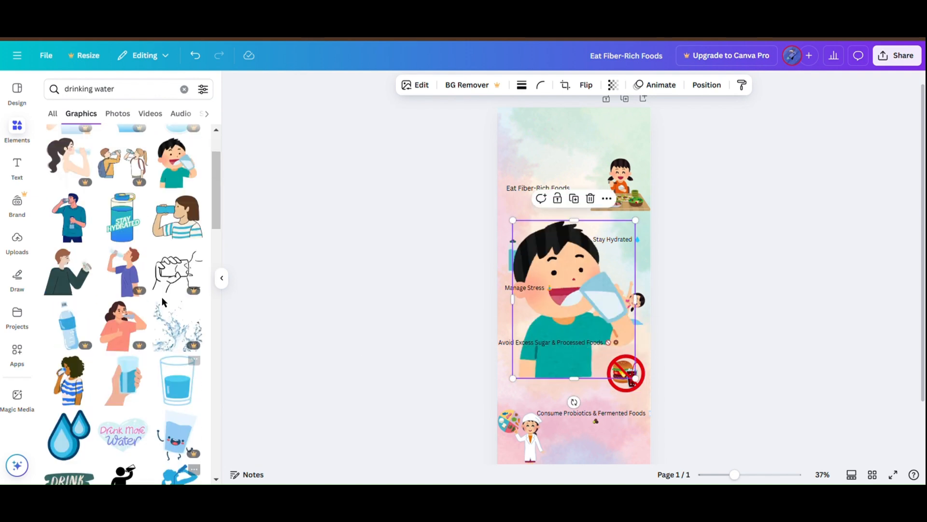
pyautogui.moveTo(522, 226)
pyautogui.mouseDown()
pyautogui.moveTo(586, 312)
pyautogui.moveTo(550, 269)
pyautogui.moveTo(532, 197)
pyautogui.moveTo(520, 234)
pyautogui.mouseUp()
pyautogui.click(513, 257)
pyautogui.press('Delete')
pyautogui.moveTo(530, 265); pyautogui.dragTo(519, 264)
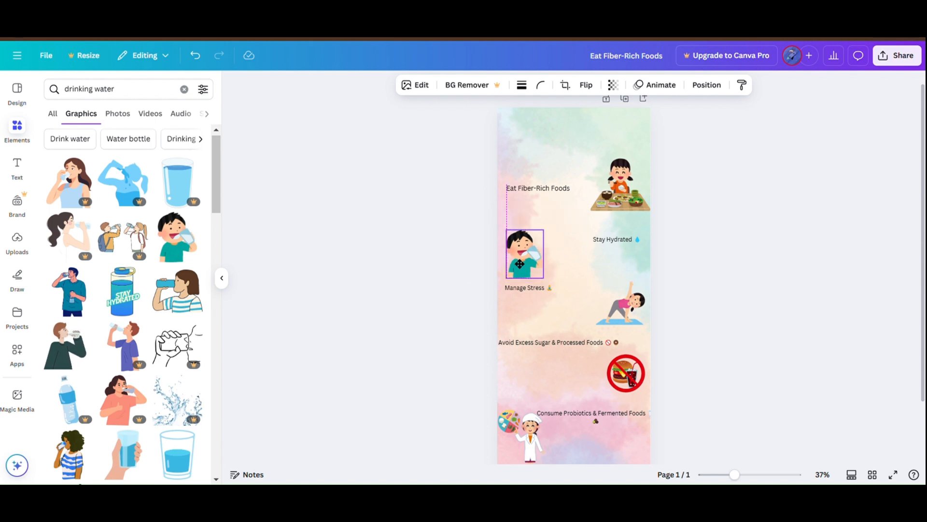
# Step: Search the graphics for "layers" and look through the results for a decoration for the infographic
pyautogui.scroll(-1, 688, 215)
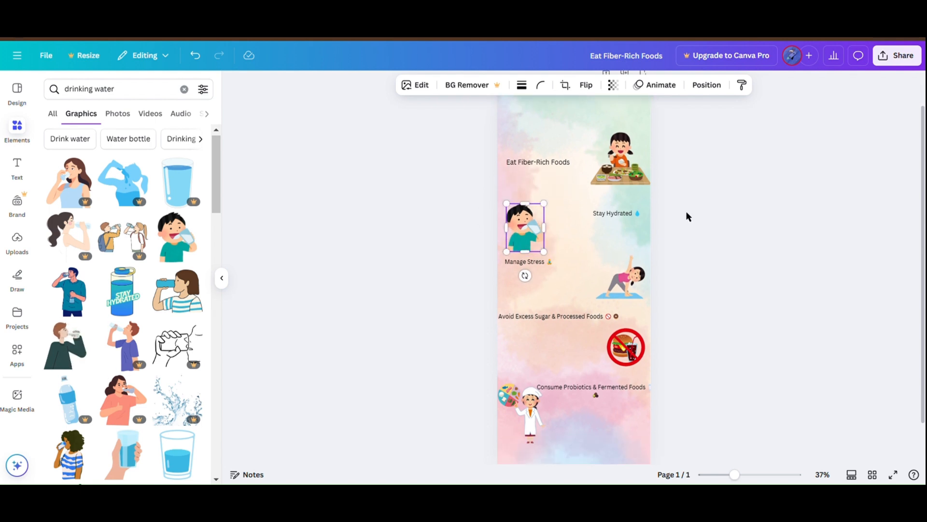
pyautogui.click(185, 93)
pyautogui.write('layers')
pyautogui.press('Return')
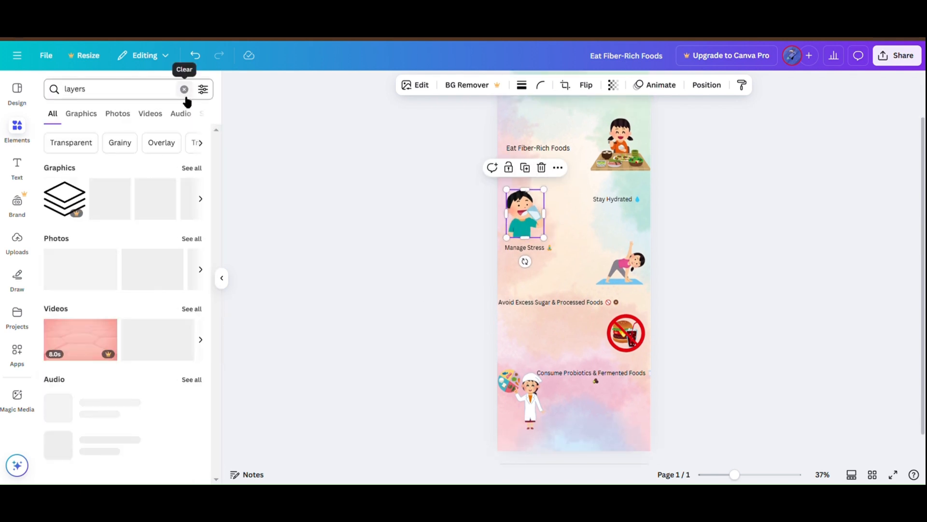
pyautogui.click(82, 114)
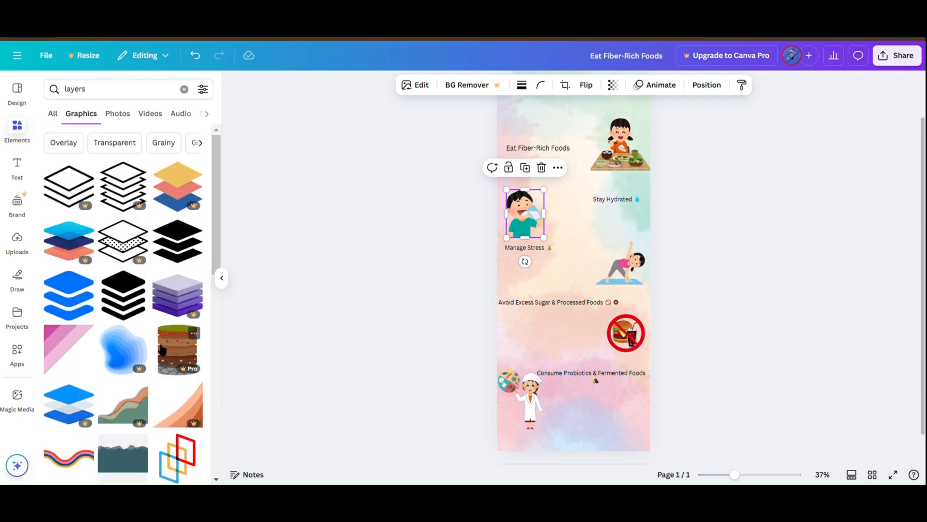
pyautogui.scroll(-8, 159, 347)
pyautogui.scroll(-6, 159, 348)
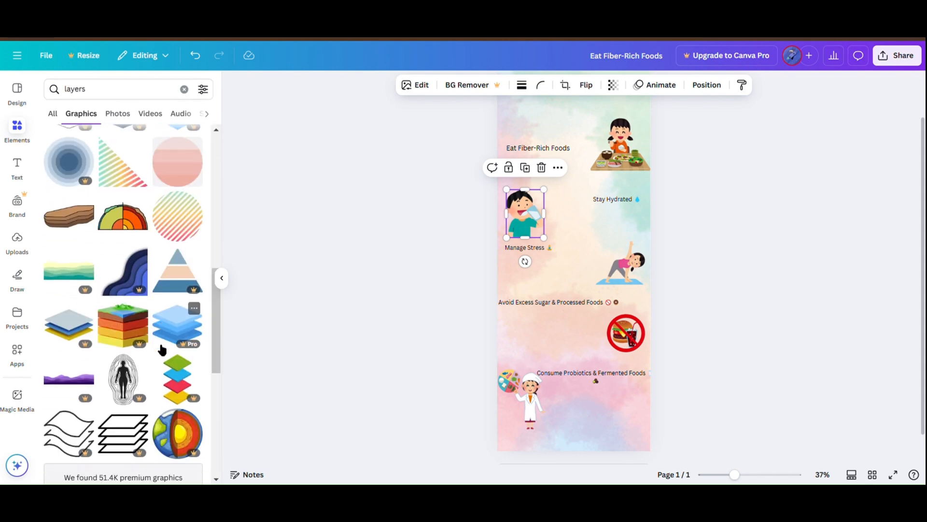
pyautogui.scroll(-5, 159, 347)
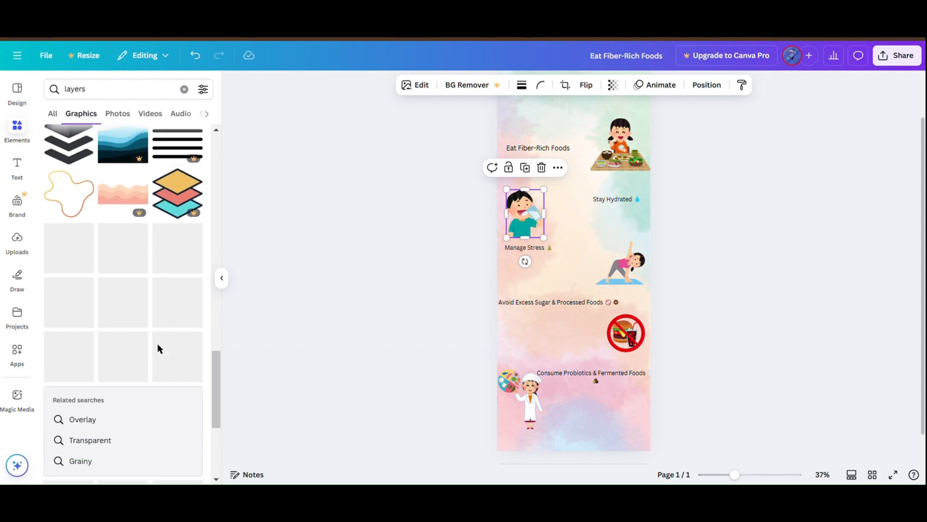
pyautogui.scroll(-8, 158, 348)
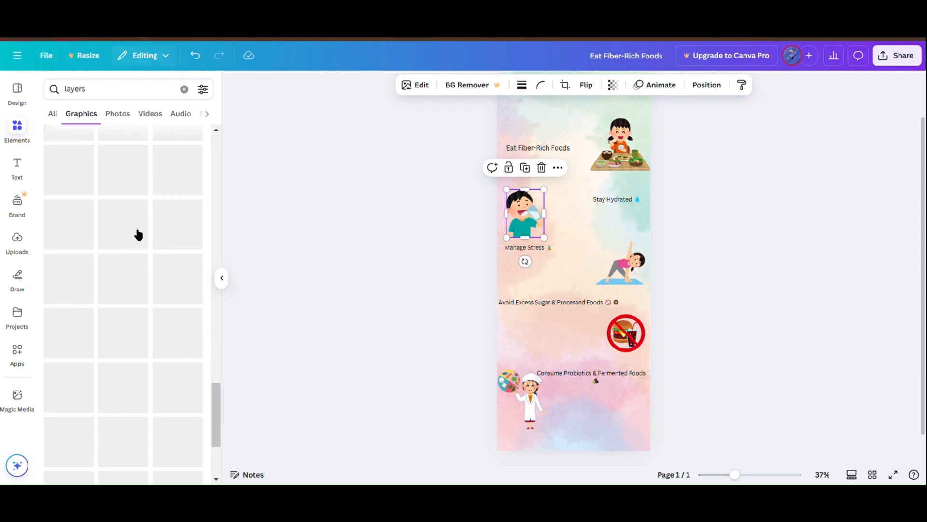
pyautogui.scroll(-1, 137, 234)
pyautogui.scroll(-3, 138, 234)
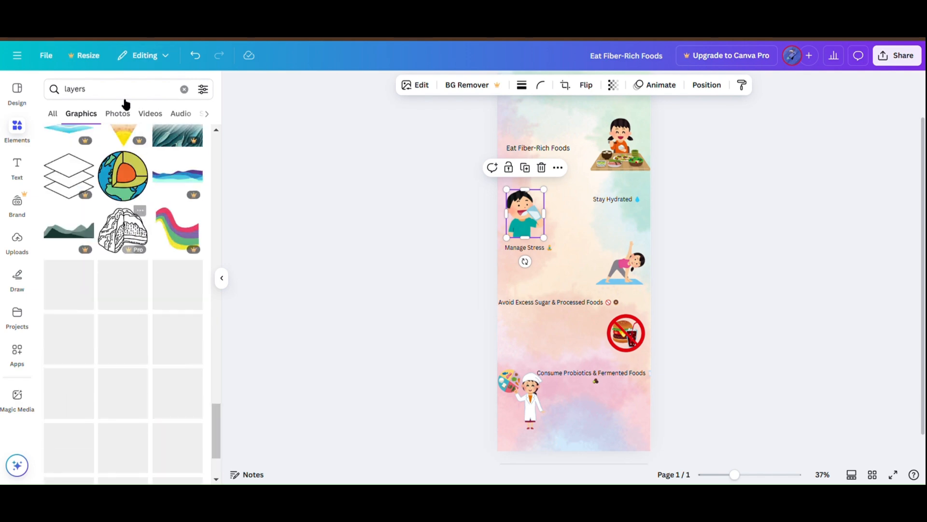
# Step: Search the graphics for "corners and layers" and examine the corner decorations, leaving nothing selected on the page
pyautogui.click(184, 89)
pyautogui.write('c')
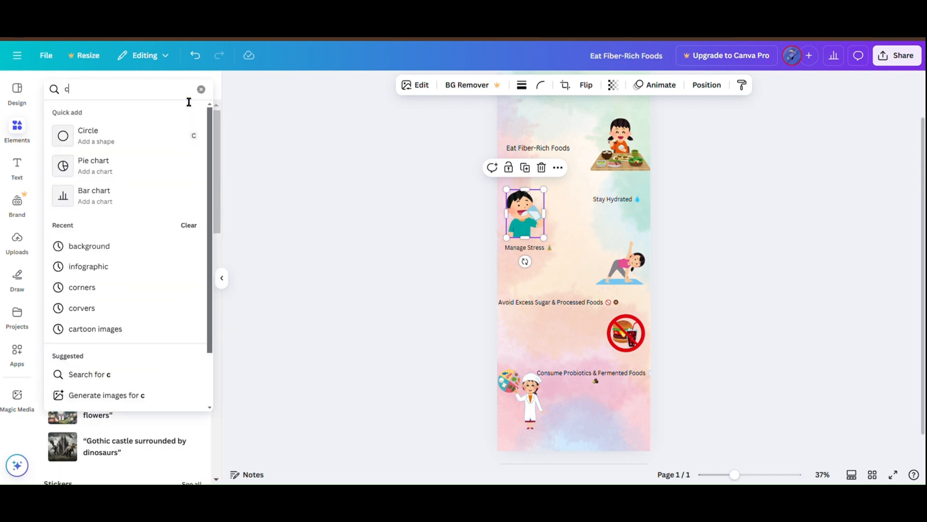
pyautogui.write('orners an')
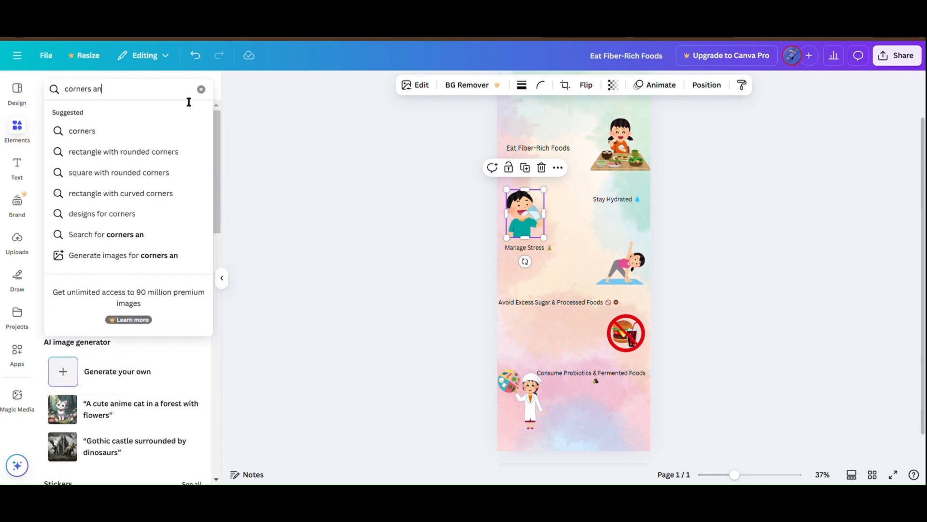
pyautogui.write('d layers')
pyautogui.press('Return')
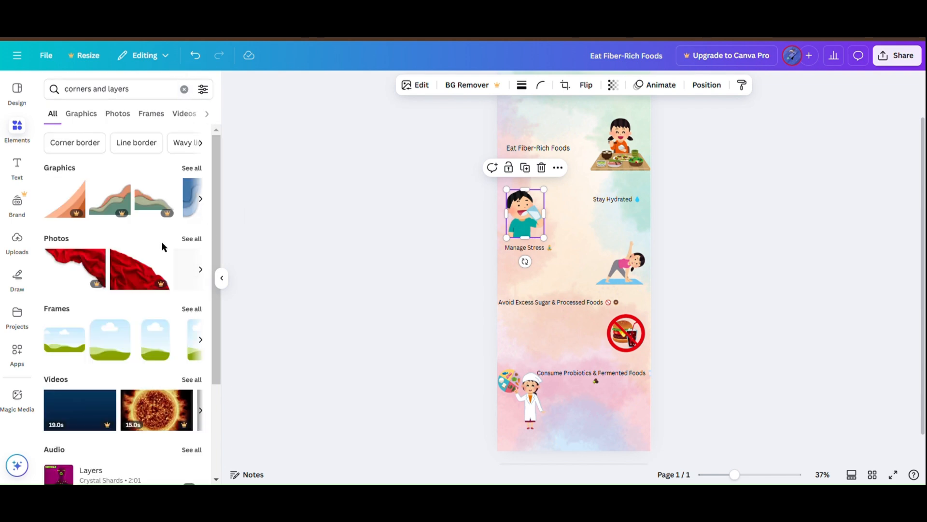
pyautogui.click(81, 114)
pyautogui.scroll(-10, 140, 319)
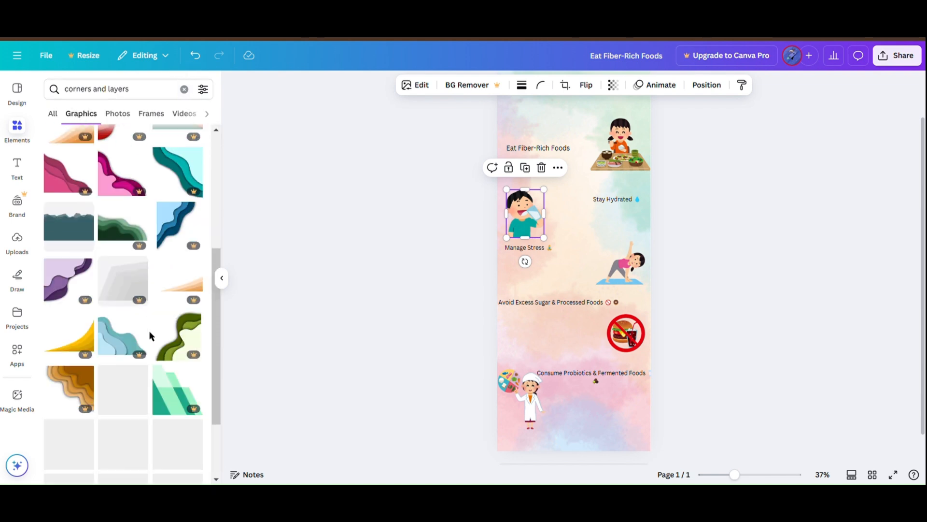
pyautogui.scroll(-5, 149, 333)
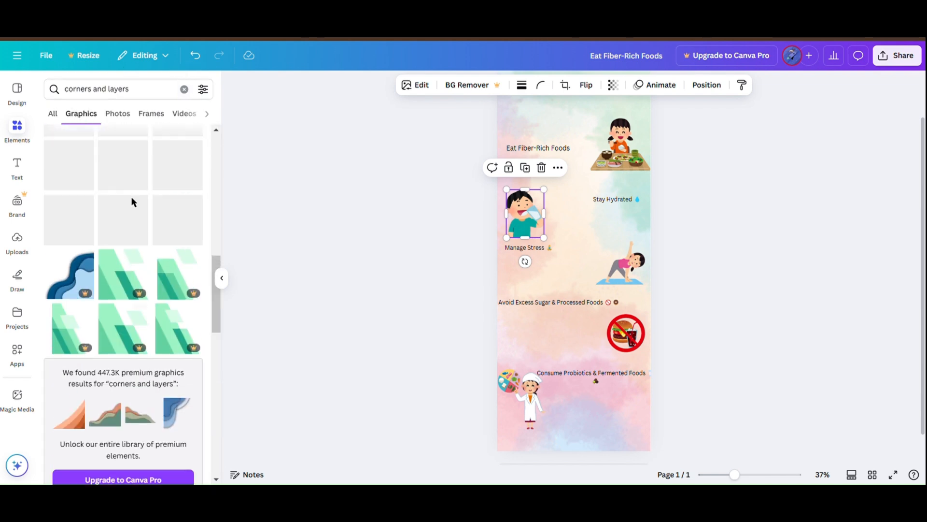
pyautogui.moveTo(139, 99); pyautogui.dragTo(118, 100)
pyautogui.click(256, 147)
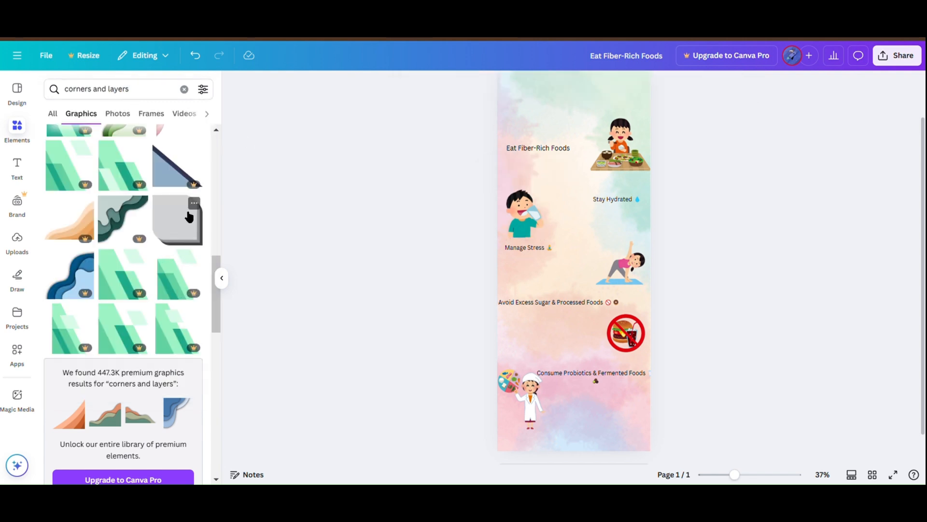
pyautogui.scroll(-8, 187, 215)
pyautogui.scroll(-5, 186, 215)
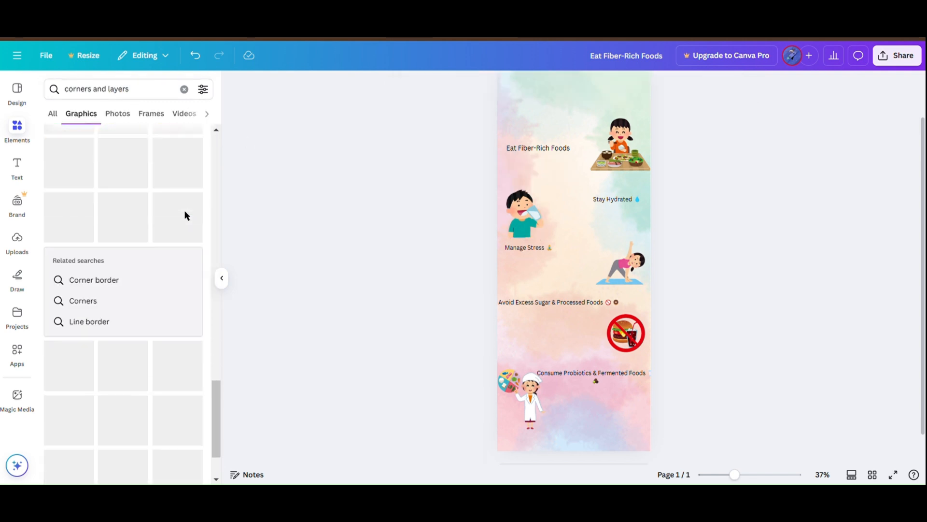
# Step: Search the graphics for "aesthetic colours" and look through the results for a decorative element
pyautogui.click(184, 90)
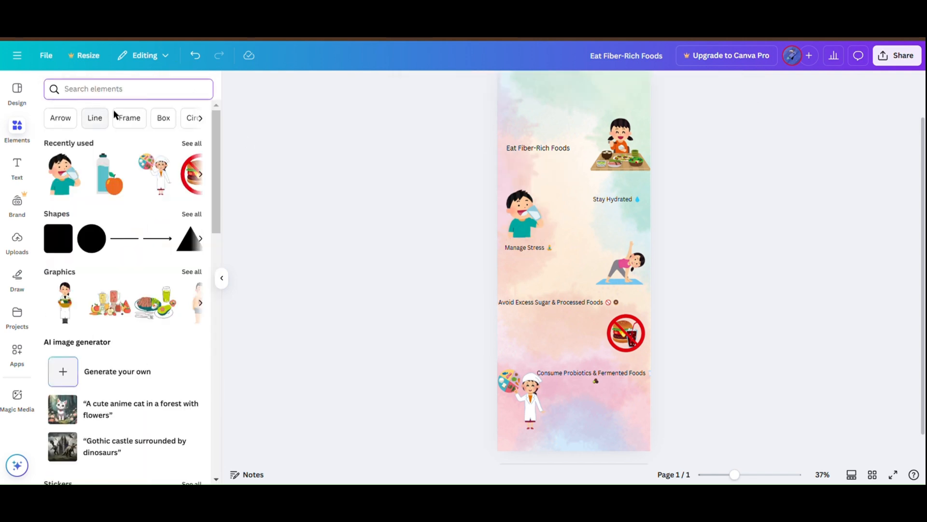
pyautogui.click(165, 92)
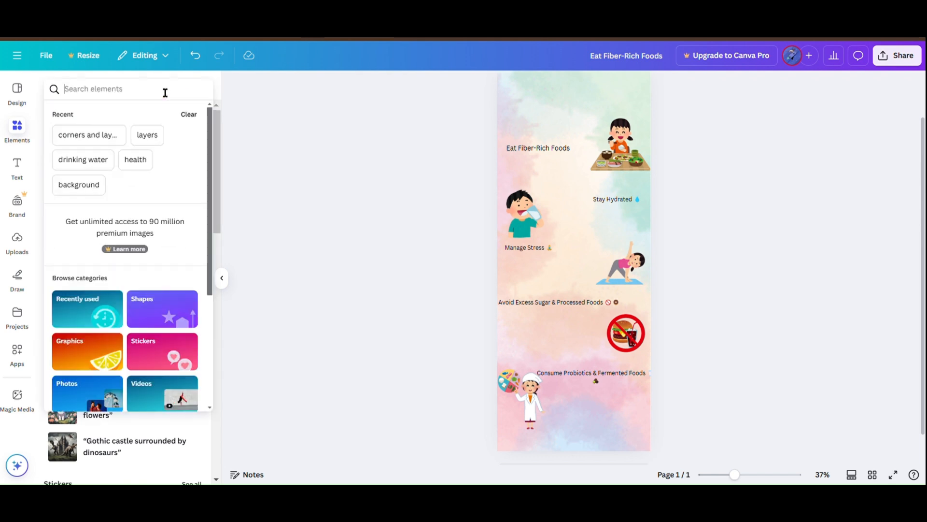
pyautogui.write('aestheti')
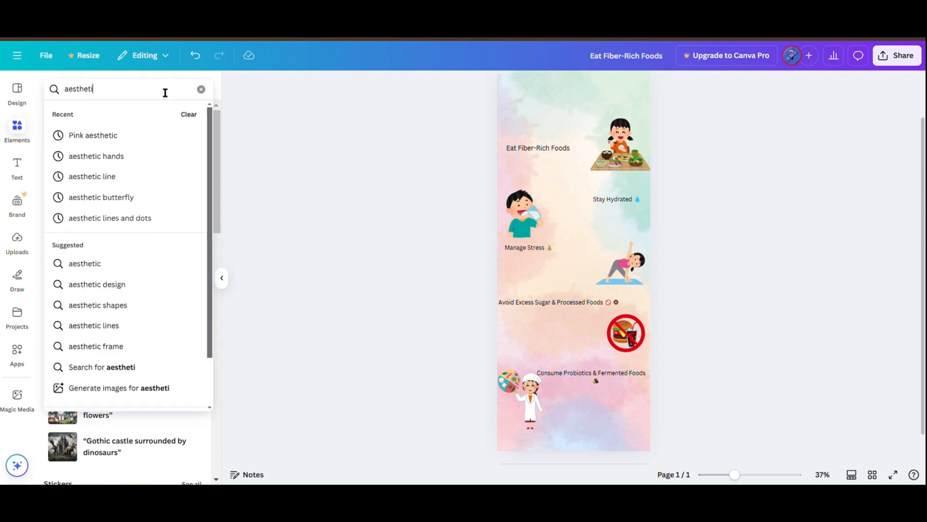
pyautogui.write('c colours')
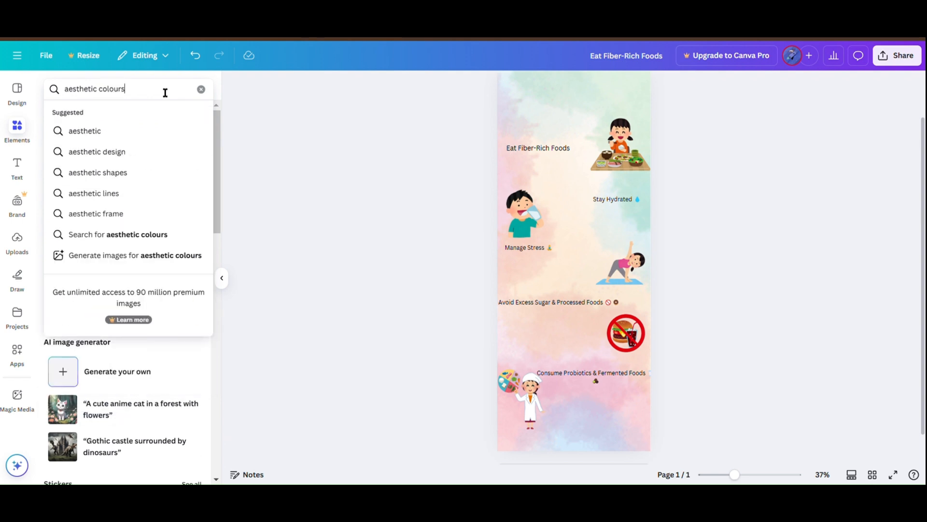
pyautogui.press('Return')
pyautogui.click(90, 114)
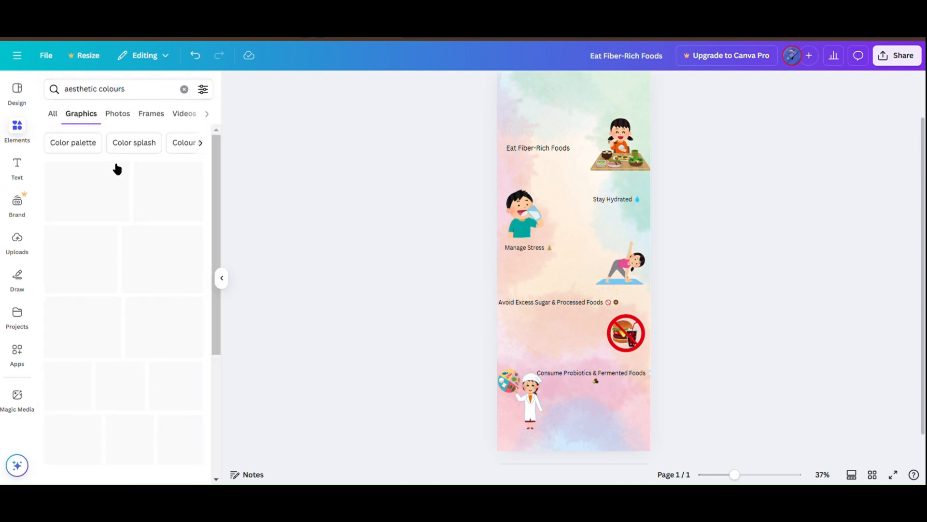
pyautogui.scroll(-7, 164, 303)
pyautogui.scroll(-6, 167, 307)
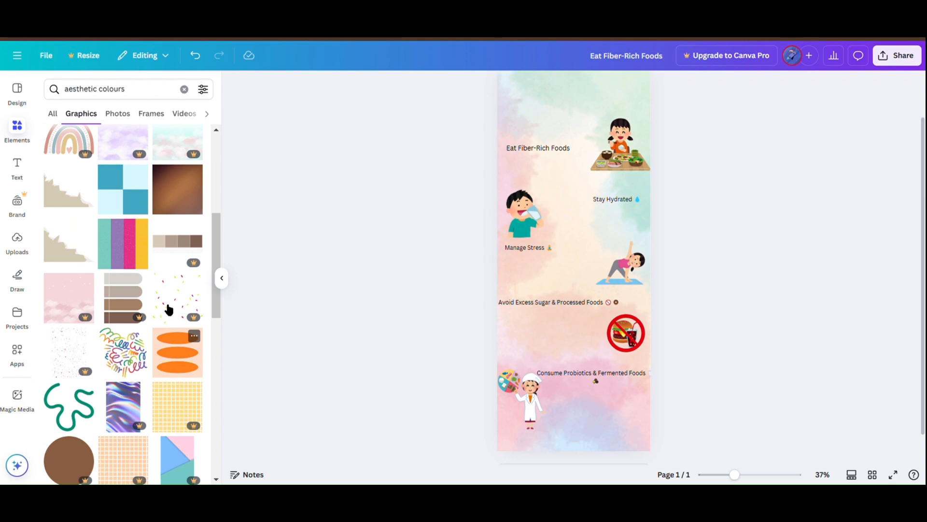
pyautogui.scroll(-6, 167, 308)
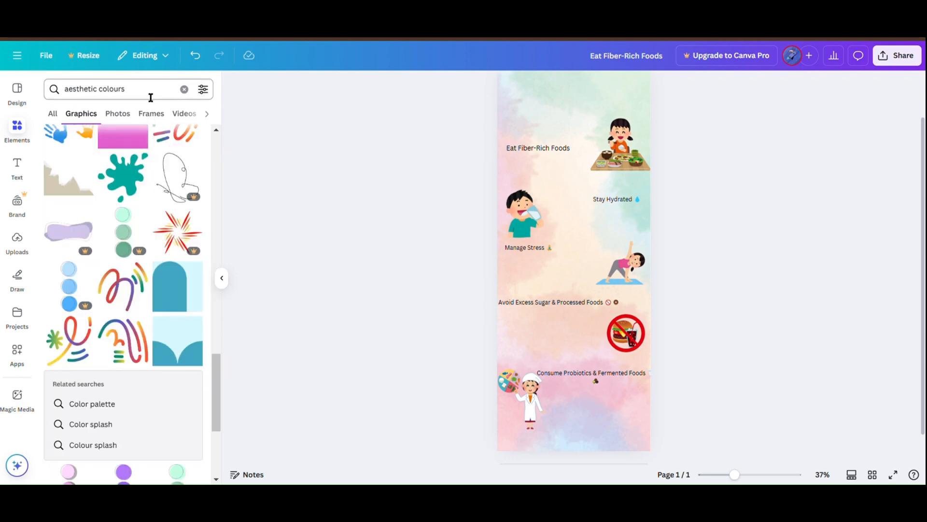
# Step: Shorten the graphics search to "aesthetic" and look through the broader range of decorations
pyautogui.doubleClick(107, 94)
pyautogui.press('BackSpace')
pyautogui.press('Return')
pyautogui.scroll(-10, 116, 316)
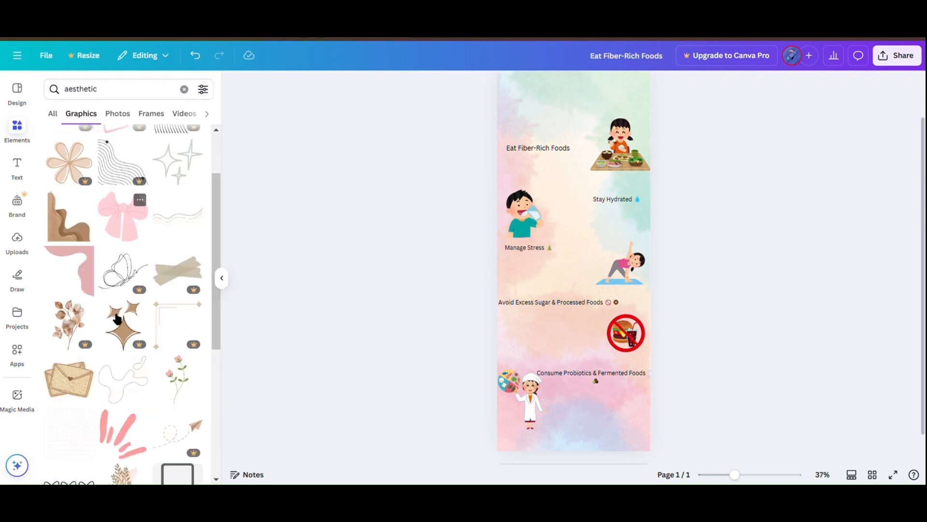
pyautogui.scroll(-9, 116, 318)
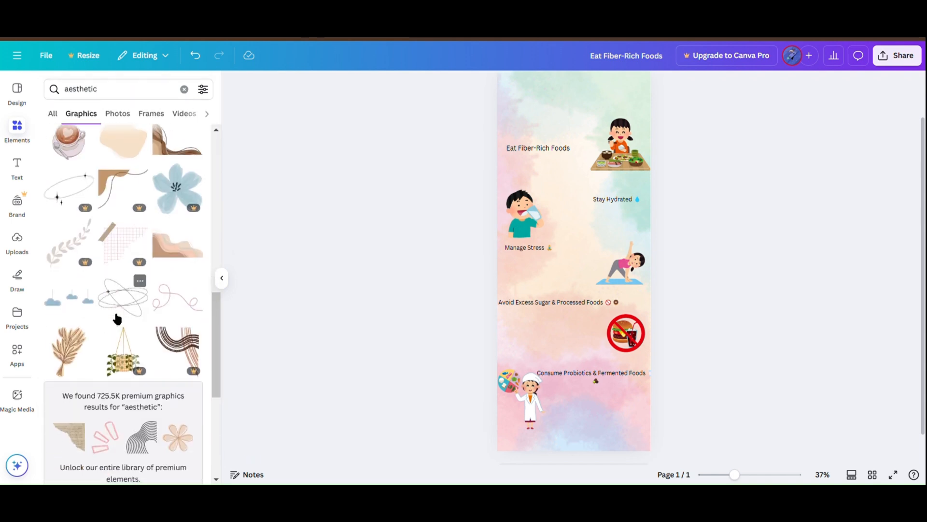
pyautogui.scroll(-10, 114, 317)
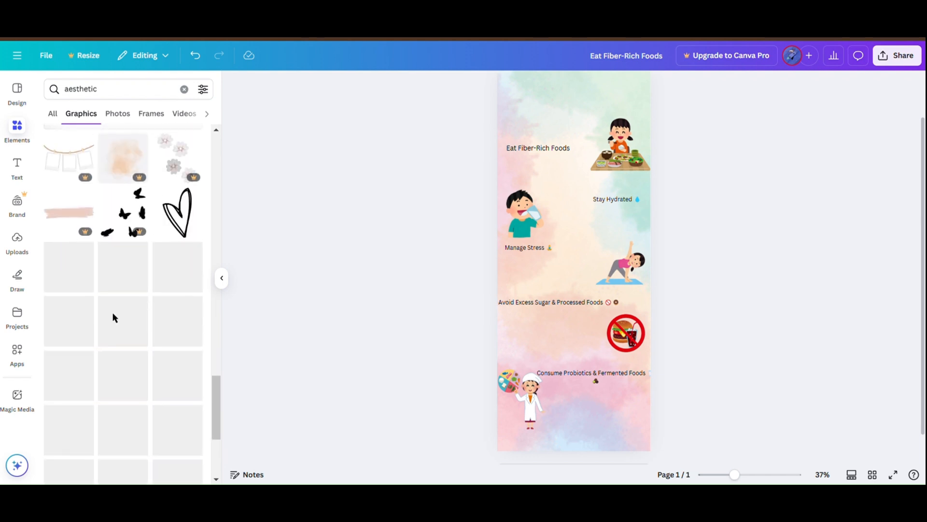
# Step: Search the graphics for "aesthetic box" and look through the box designs
pyautogui.click(145, 96)
pyautogui.write('box')
pyautogui.press('Return')
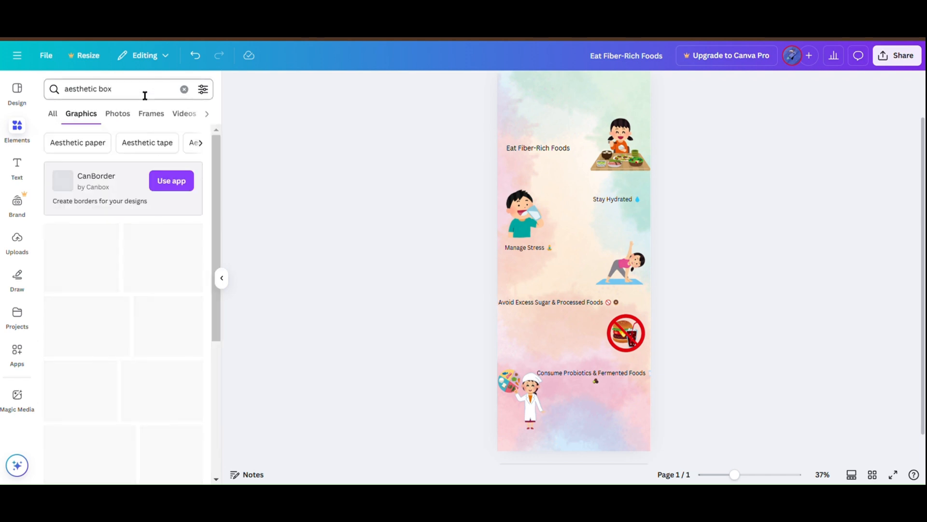
pyautogui.scroll(-3, 147, 347)
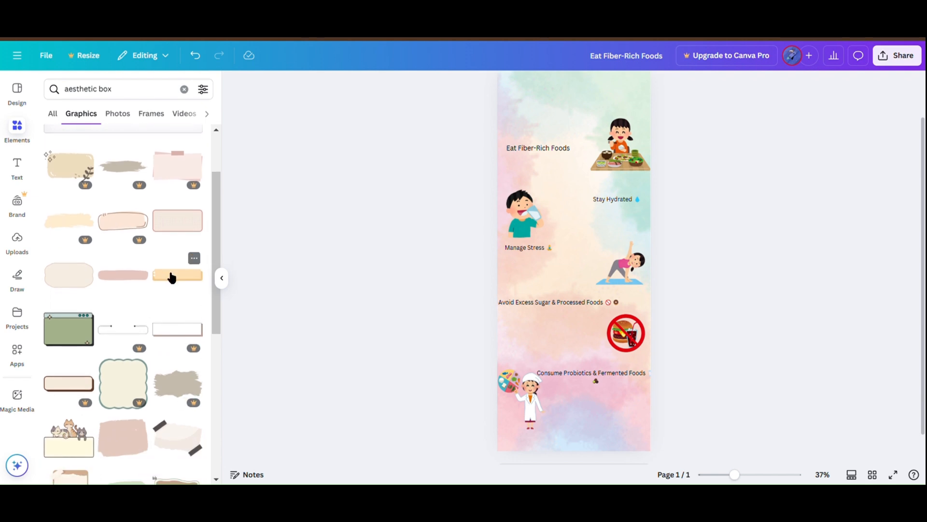
# Step: Add the beige box with the thin pink outline beside the Stay Hydrated heading and open its full recommendations
pyautogui.click(169, 228)
pyautogui.moveTo(565, 265); pyautogui.dragTo(561, 212)
pyautogui.click(191, 274)
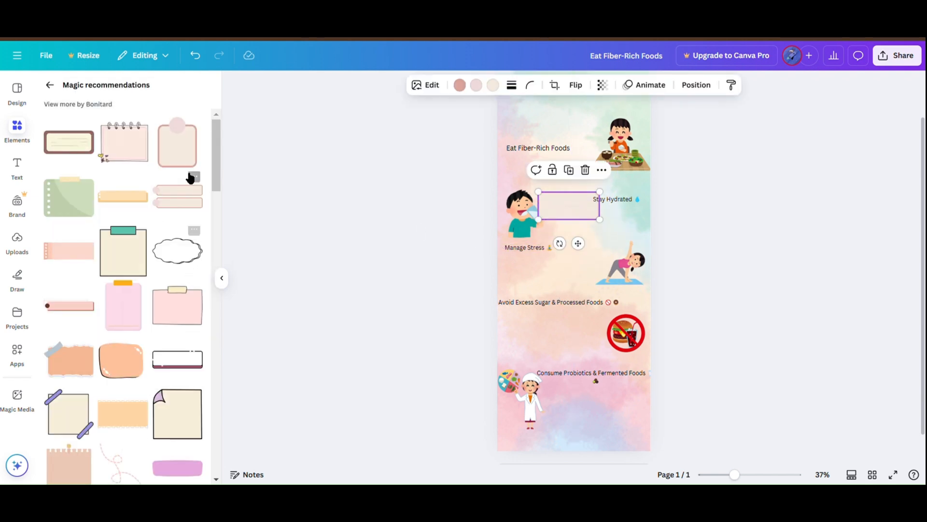
# Step: Add the beige clipboard with the round pink top to the page and delete the plain outlined box
pyautogui.click(181, 151)
pyautogui.moveTo(566, 255); pyautogui.dragTo(578, 295)
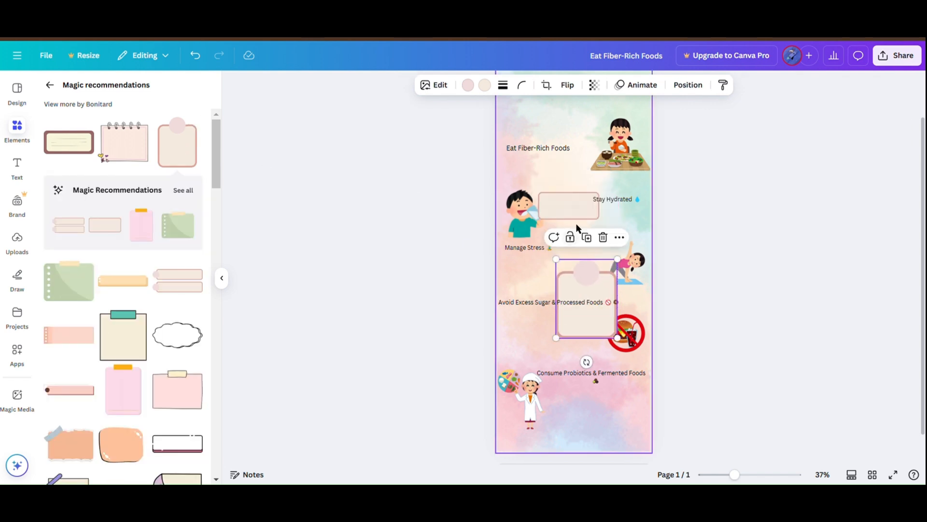
pyautogui.click(573, 211)
pyautogui.press('Delete')
pyautogui.scroll(-1, 124, 339)
pyautogui.scroll(-1, 124, 339)
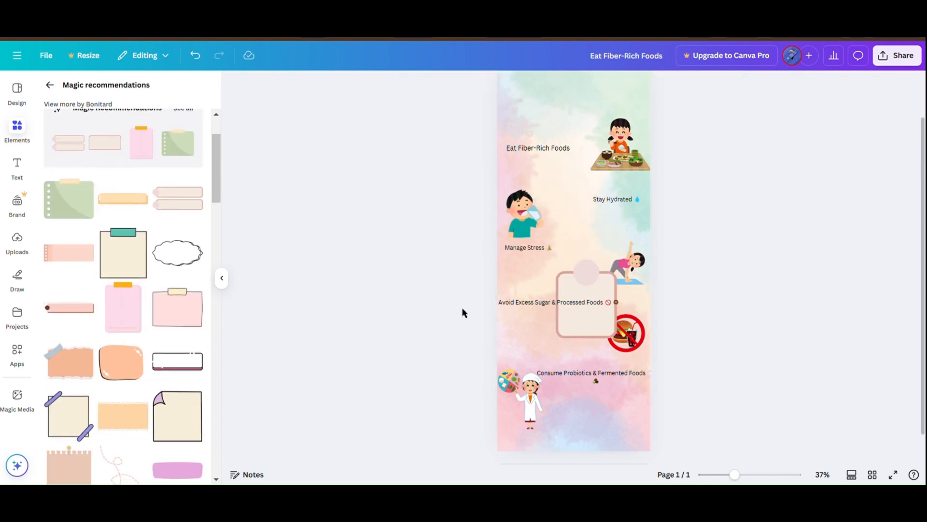
# Step: Try the clipboard box enlarged around the Eat Fiber-Rich Foods heading, and delete it from the page
pyautogui.click(604, 295)
pyautogui.moveTo(603, 295); pyautogui.dragTo(587, 147)
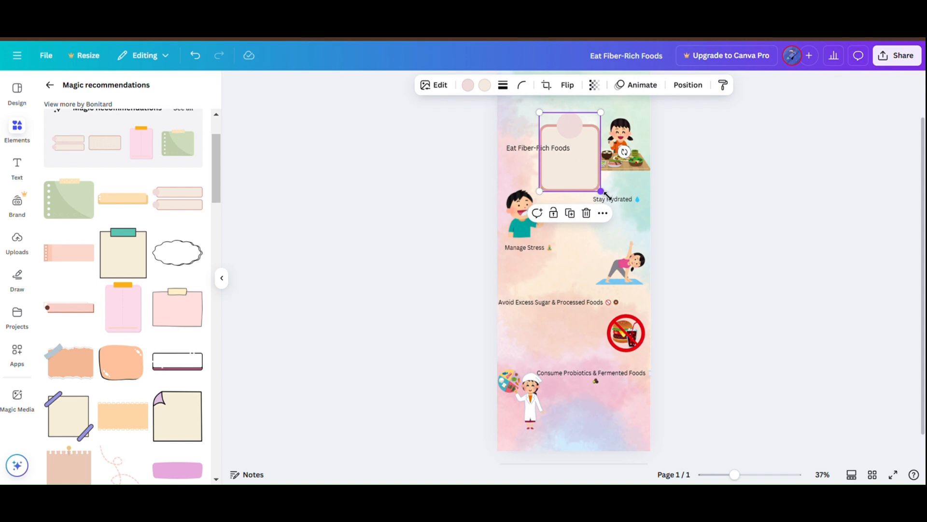
pyautogui.moveTo(607, 196); pyautogui.dragTo(715, 336)
pyautogui.moveTo(594, 250); pyautogui.dragTo(564, 167)
pyautogui.press('Delete')
# Step: Add the pink note with the yellow tape and place it behind the Eat Fiber-Rich Foods heading
pyautogui.scroll(-1, 168, 288)
pyautogui.click(179, 293)
pyautogui.moveTo(485, 213); pyautogui.dragTo(520, 186)
pyautogui.moveTo(562, 165); pyautogui.dragTo(547, 165)
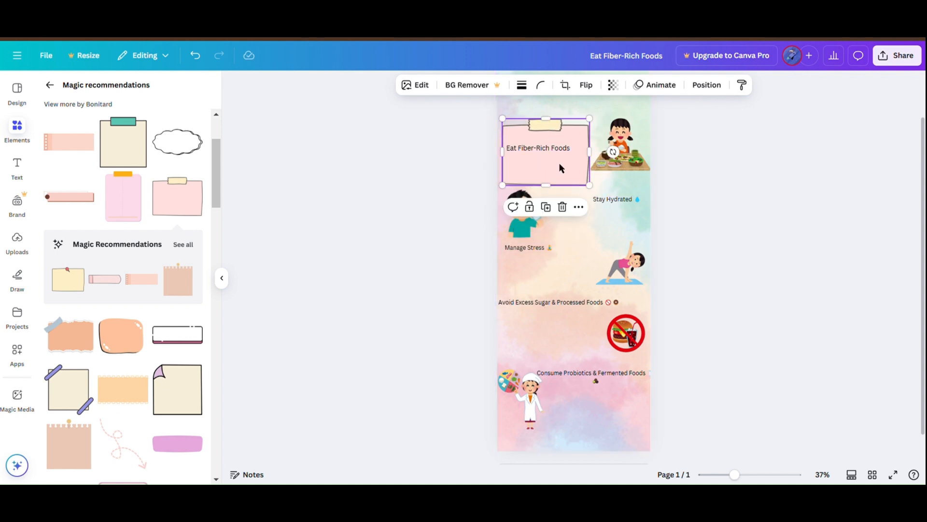
# Step: Try duplicating the pink note and spreading the copies down the page in alternating columns, and undo the arrangement
pyautogui.hotkey('ctrl', 'd')
pyautogui.hotkey('ctrl', 'd')
pyautogui.hotkey('ctrl', 'd')
pyautogui.hotkey('ctrl', 'd')
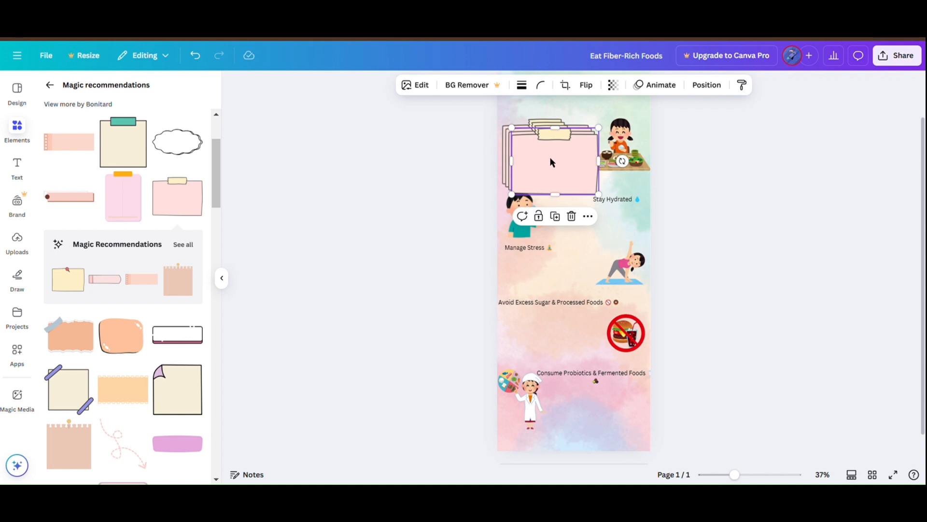
pyautogui.moveTo(562, 170); pyautogui.dragTo(610, 220)
pyautogui.click(553, 160)
pyautogui.moveTo(553, 161); pyautogui.dragTo(609, 363)
pyautogui.scroll(-1, 714, 290)
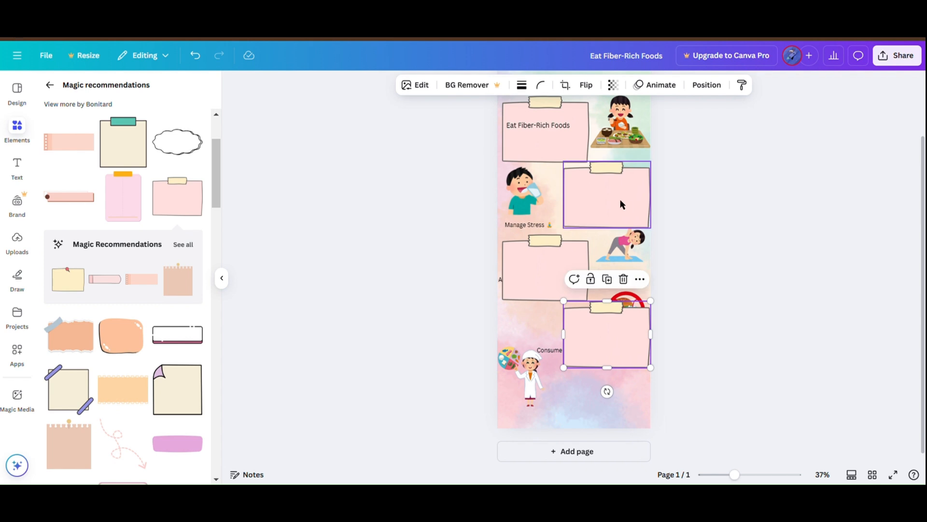
pyautogui.moveTo(622, 205); pyautogui.dragTo(566, 407)
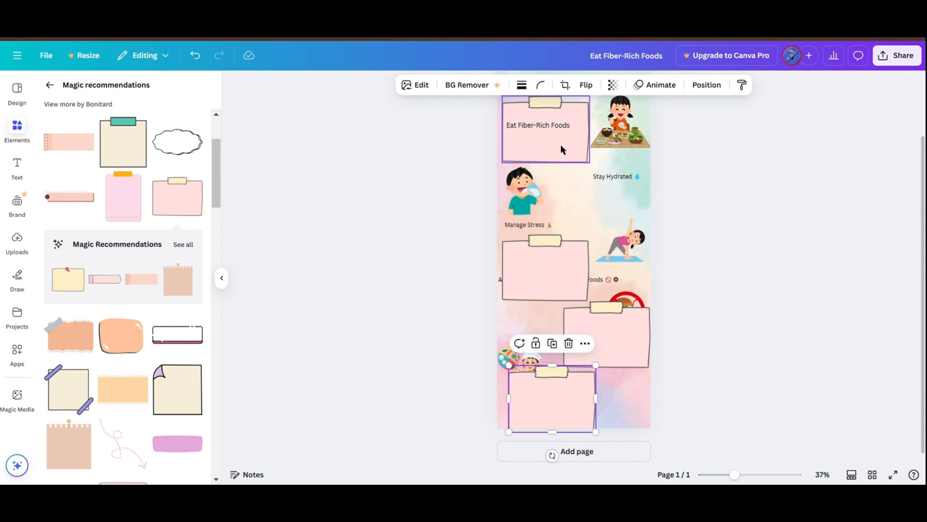
pyautogui.hotkey('ctrl', 'z')
pyautogui.hotkey('ctrl', 'z')
pyautogui.hotkey('ctrl', 'z')
pyautogui.hotkey('ctrl', 'z')
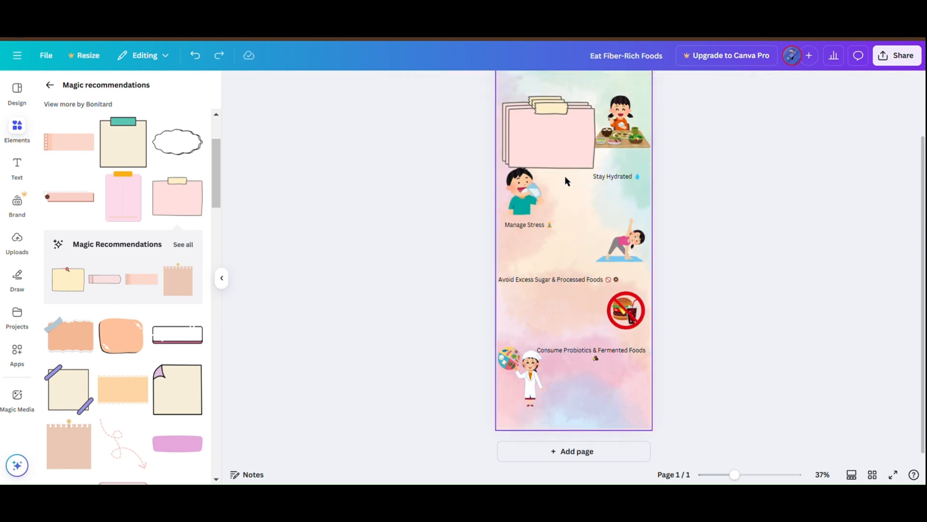
# Step: Shrink the single pink note so it just frames the Eat Fiber-Rich Foods heading beside the girl graphic
pyautogui.click(576, 153)
pyautogui.moveTo(598, 169); pyautogui.dragTo(592, 137)
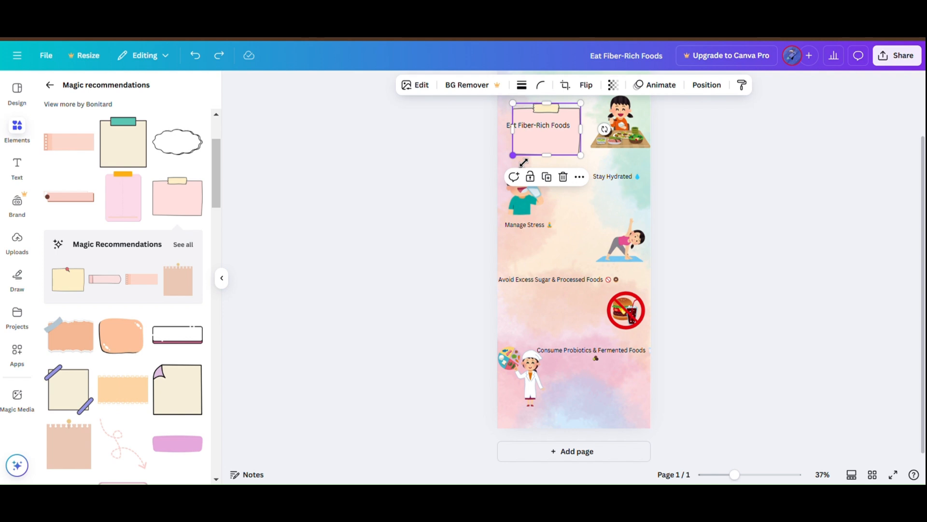
pyautogui.moveTo(523, 162); pyautogui.dragTo(517, 170)
pyautogui.click(664, 167)
pyautogui.click(518, 147)
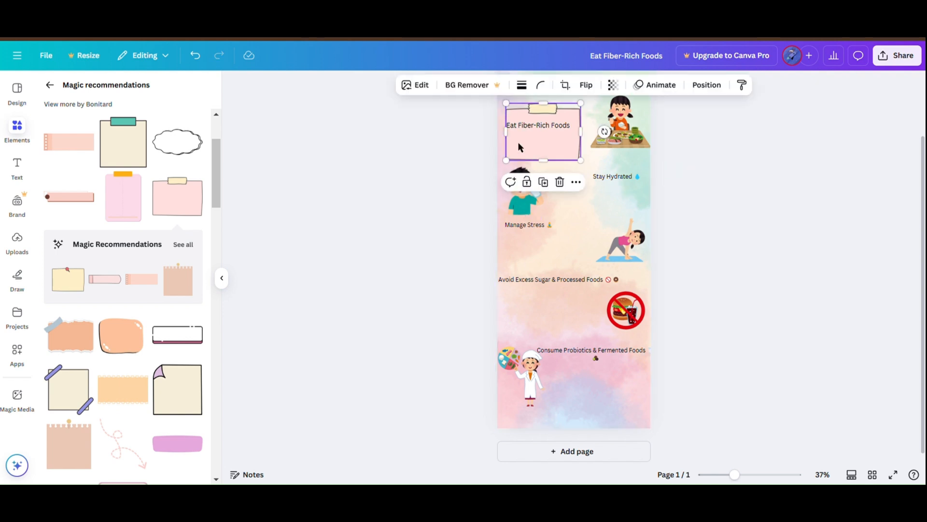
# Step: Duplicate the smaller pink note and distribute five notes down the page, alternating between the right and left columns
pyautogui.moveTo(519, 147); pyautogui.dragTo(598, 406)
pyautogui.click(551, 150)
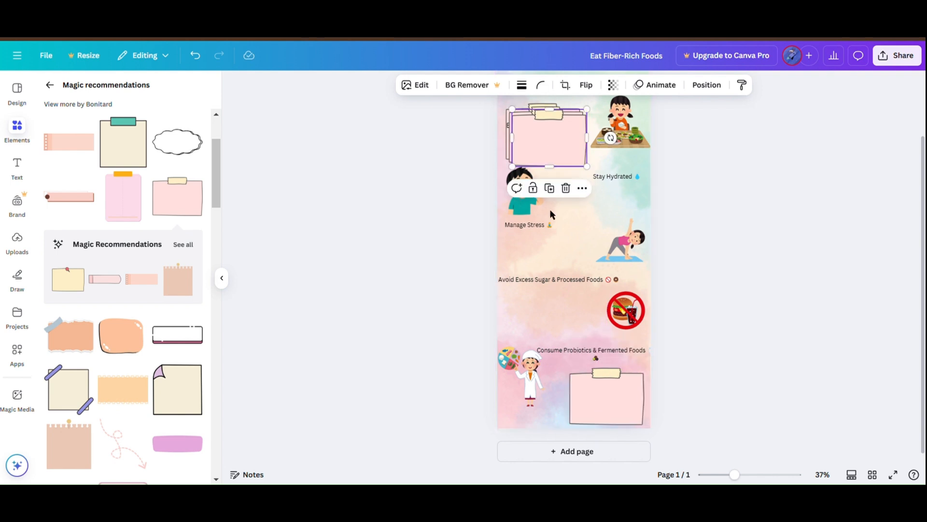
pyautogui.moveTo(551, 150); pyautogui.dragTo(555, 201)
pyautogui.hotkey('ctrl', 'v')
pyautogui.moveTo(554, 104); pyautogui.dragTo(631, 120)
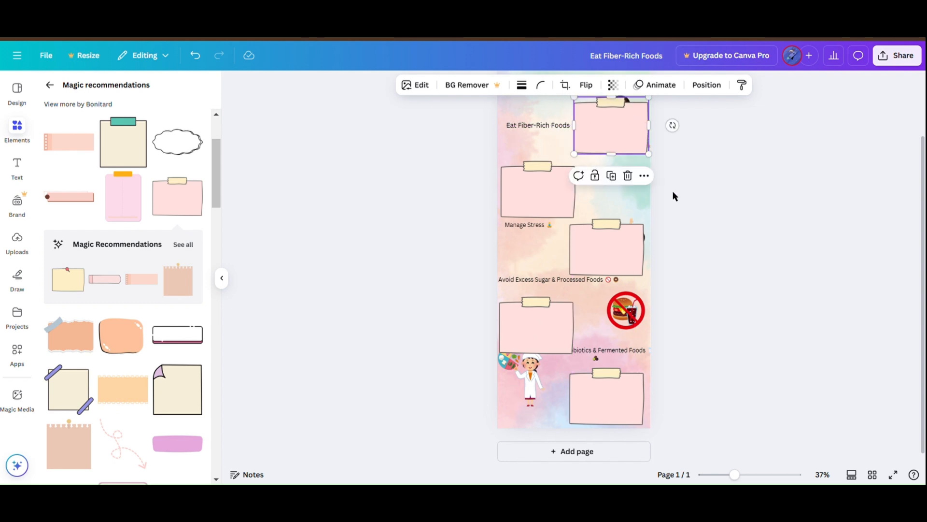
# Step: Move the water-drinking boy to the right of the second note and settle that note in the left column
pyautogui.scroll(3, 630, 193)
pyautogui.moveTo(553, 287); pyautogui.dragTo(567, 269)
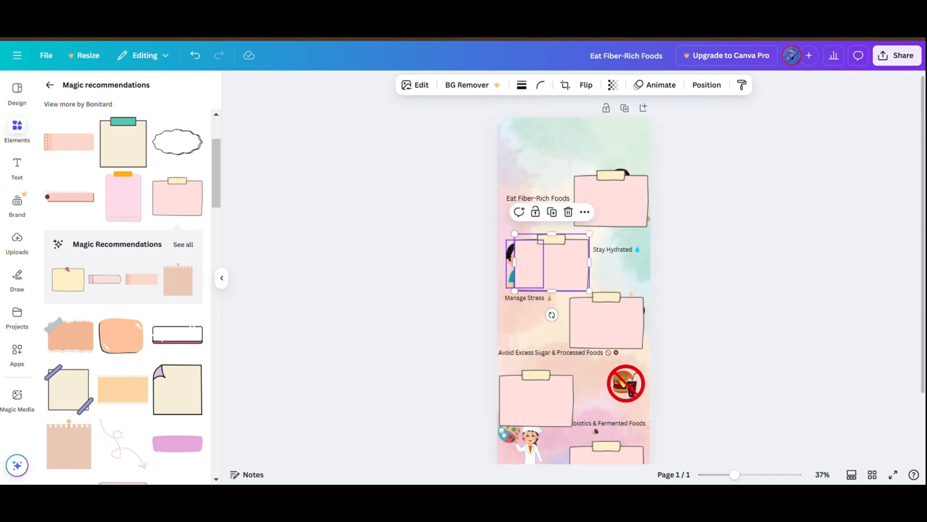
pyautogui.moveTo(513, 254); pyautogui.dragTo(555, 256)
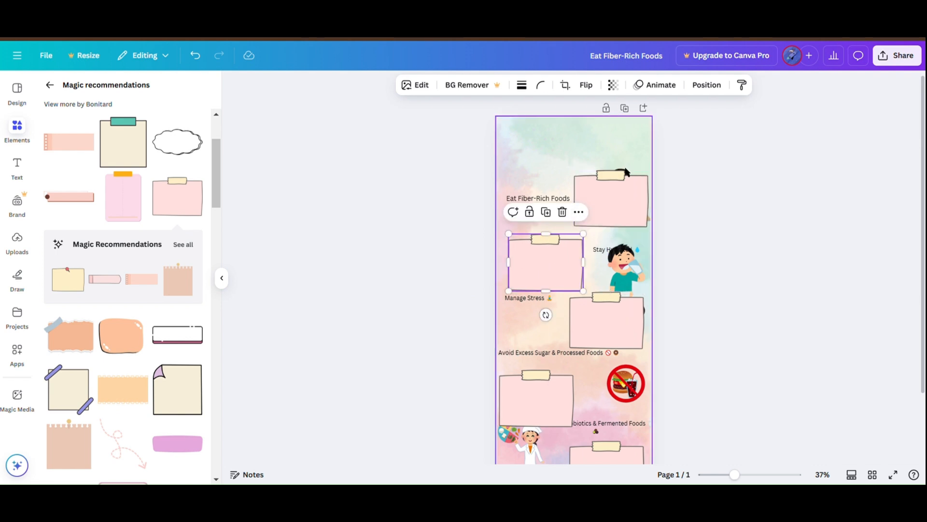
# Step: Bring the girl graphic out from behind the first note and place it directly above that note
pyautogui.moveTo(626, 180); pyautogui.dragTo(596, 156)
pyautogui.moveTo(647, 213); pyautogui.dragTo(642, 158)
pyautogui.moveTo(564, 169); pyautogui.dragTo(596, 198)
# Step: Nudge the Stay Hydrated heading and line up the three right-column pink notes with one another
pyautogui.scroll(-2, 698, 262)
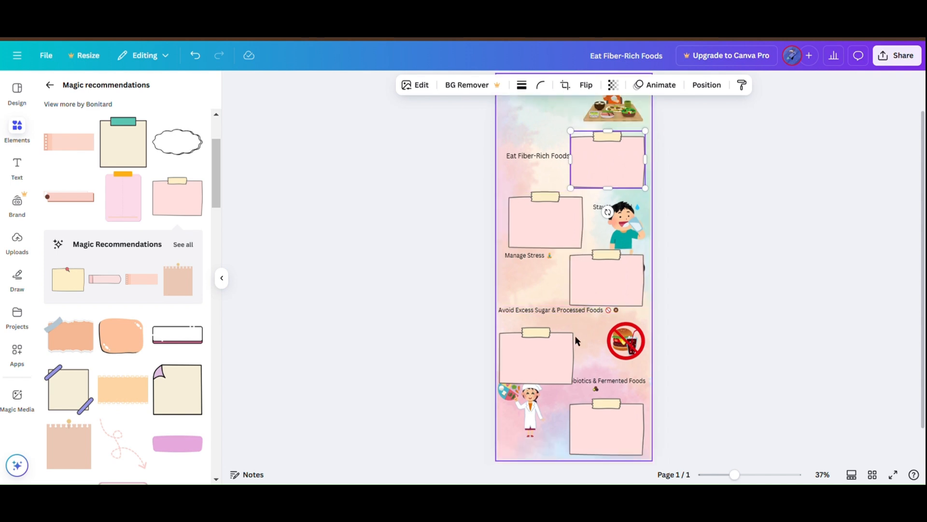
pyautogui.click(602, 204)
pyautogui.scroll(-2, 704, 338)
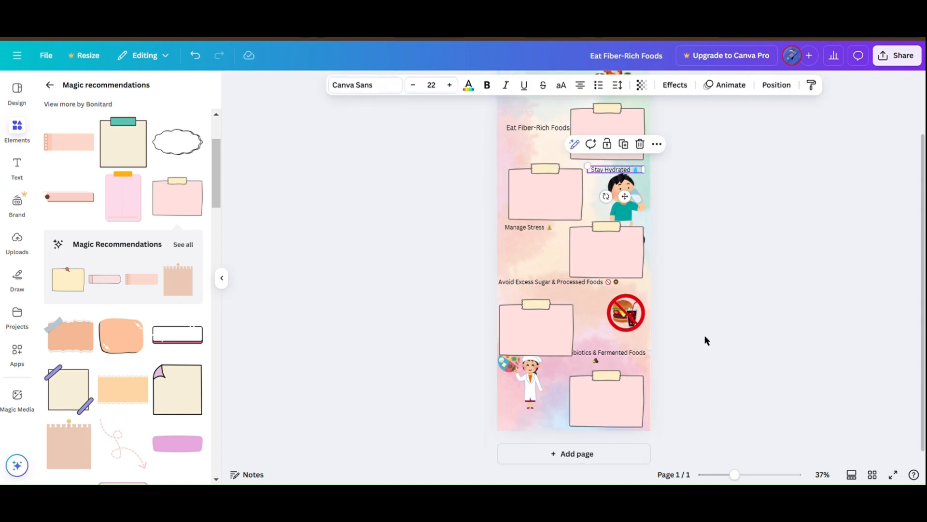
pyautogui.moveTo(605, 394); pyautogui.dragTo(613, 395)
pyautogui.moveTo(607, 253); pyautogui.dragTo(616, 259)
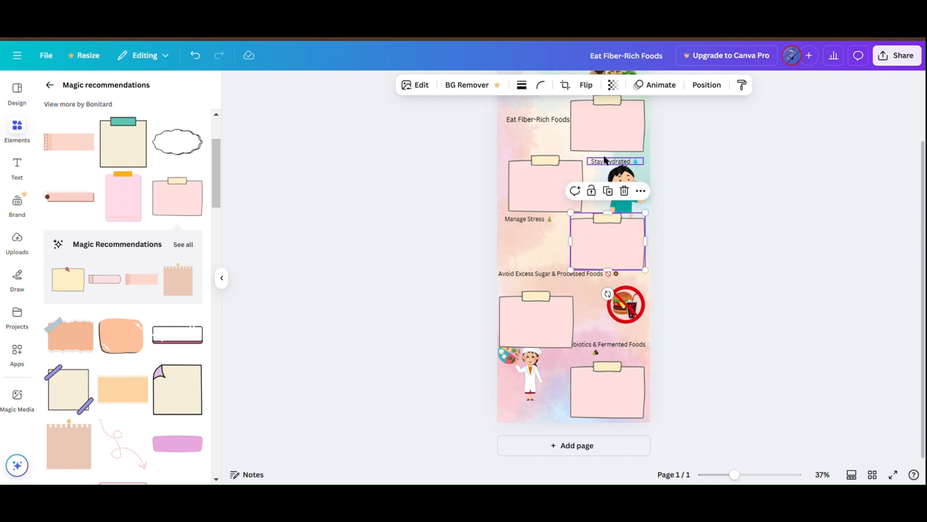
pyautogui.click(606, 145)
pyautogui.moveTo(604, 147); pyautogui.dragTo(612, 151)
# Step: Line up the two left-column notes and lower the Consume Probiotics & Fermented Foods heading clear of the note above
pyautogui.click(544, 190)
pyautogui.moveTo(544, 190); pyautogui.dragTo(547, 194)
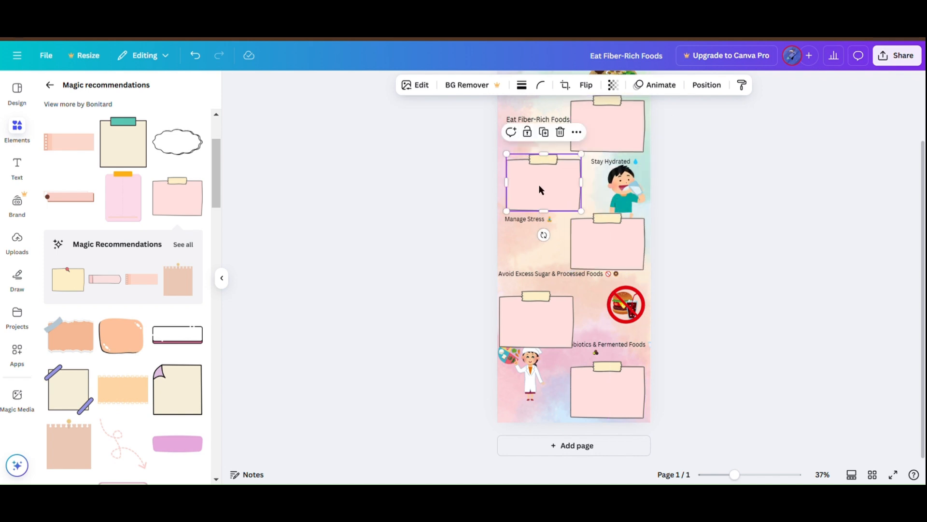
pyautogui.click(547, 325)
pyautogui.moveTo(547, 325); pyautogui.dragTo(543, 322)
pyautogui.click(736, 309)
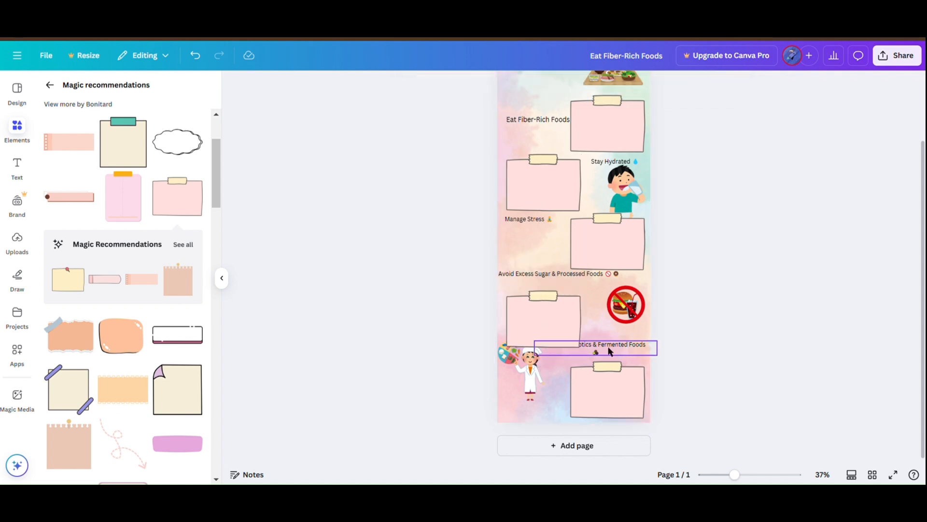
pyautogui.moveTo(611, 351); pyautogui.dragTo(612, 362)
pyautogui.click(835, 321)
pyautogui.scroll(3, 712, 303)
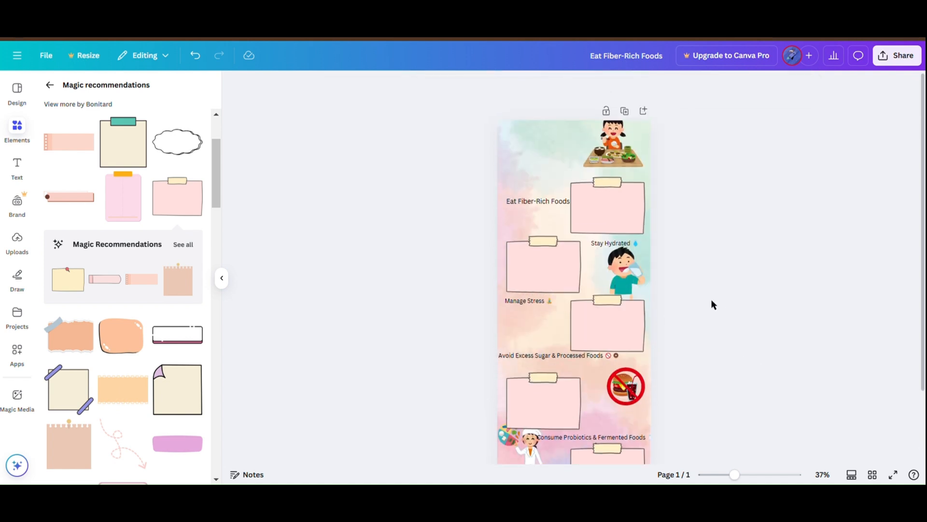
# Step: Place the girl graphic left of the first note and the Eat Fiber-Rich Foods heading above that note
pyautogui.moveTo(628, 169); pyautogui.dragTo(580, 166)
pyautogui.moveTo(542, 197); pyautogui.dragTo(620, 150)
pyautogui.moveTo(563, 172); pyautogui.dragTo(531, 212)
# Step: Move the Stay Hydrated heading above the second note, keeping the boy graphic at that note's right
pyautogui.click(634, 275)
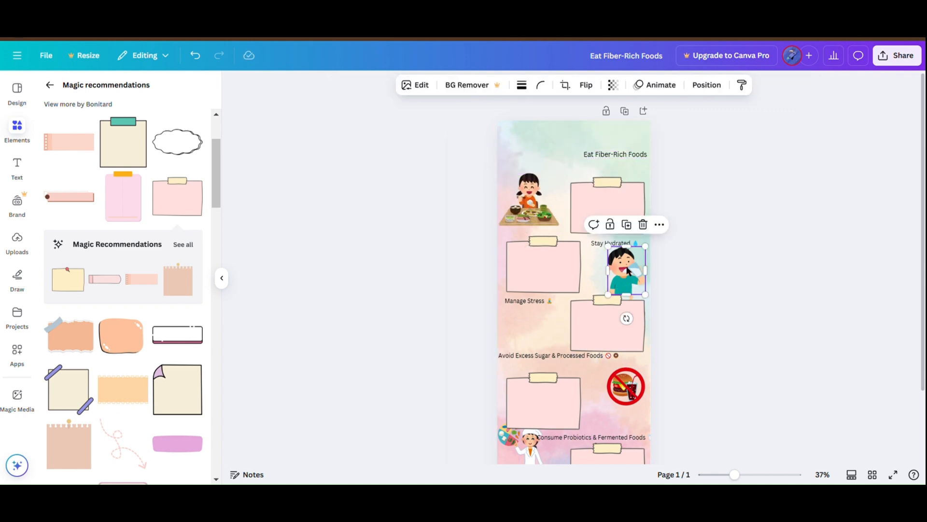
pyautogui.moveTo(633, 275); pyautogui.dragTo(534, 238)
pyautogui.click(596, 243)
# Step: Place the yoga woman under the Manage Stress heading, left of the third note, and shift that note slightly right
pyautogui.moveTo(614, 316); pyautogui.dragTo(557, 167)
pyautogui.click(591, 347)
pyautogui.moveTo(591, 347); pyautogui.dragTo(618, 348)
pyautogui.click(534, 159)
pyautogui.moveTo(534, 159); pyautogui.dragTo(531, 327)
pyautogui.click(700, 292)
pyautogui.scroll(-2, 700, 292)
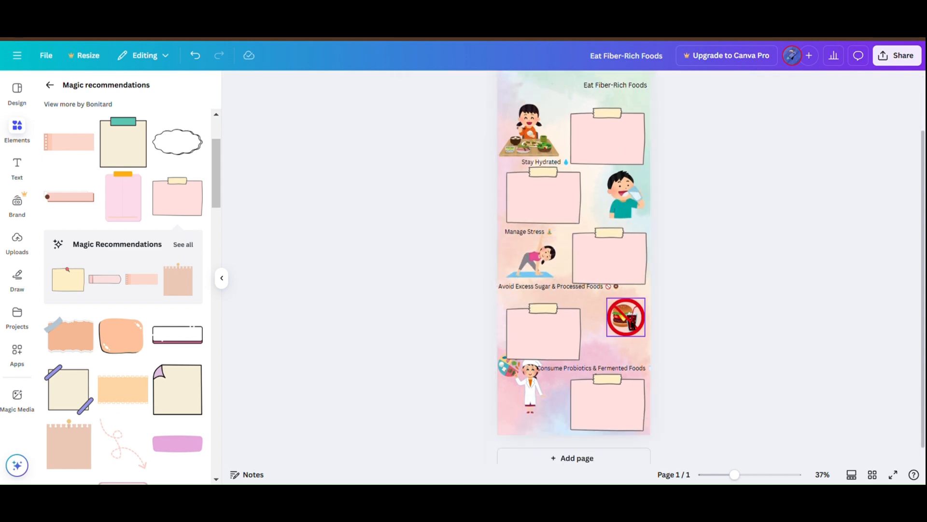
# Step: Enlarge the yoga, no-junk-food and chef graphics slightly and fit each one beside its pink note
pyautogui.click(528, 258)
pyautogui.moveTo(507, 278); pyautogui.dragTo(534, 266)
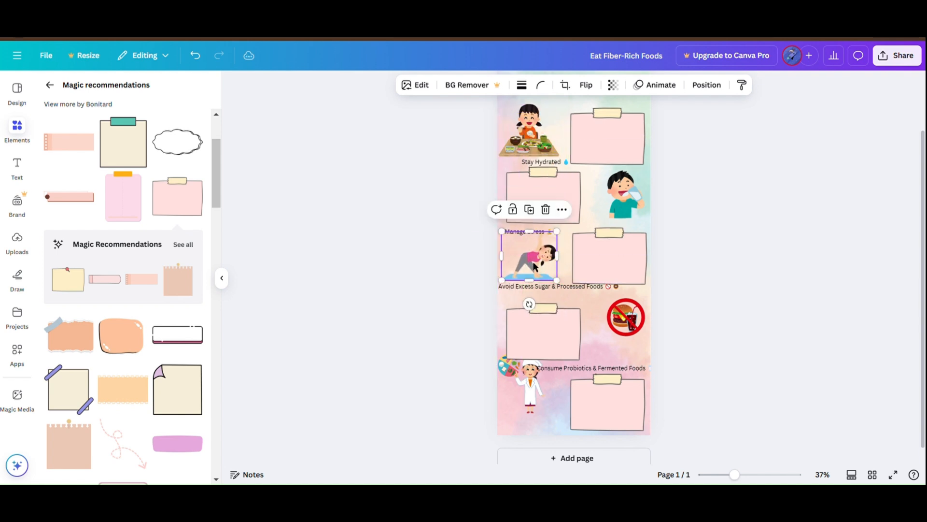
pyautogui.moveTo(627, 323)
pyautogui.mouseDown()
pyautogui.moveTo(536, 131)
pyautogui.moveTo(617, 329)
pyautogui.moveTo(599, 354)
pyautogui.moveTo(621, 324)
pyautogui.mouseUp()
pyautogui.moveTo(530, 409); pyautogui.dragTo(640, 219)
pyautogui.moveTo(540, 366); pyautogui.dragTo(539, 424)
pyautogui.scroll(-1, 700, 392)
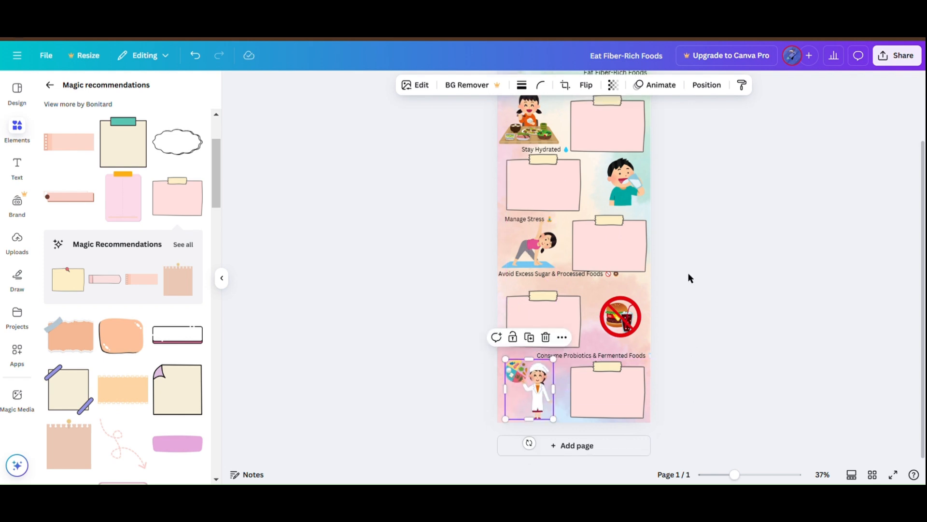
# Step: Switch to ChatGPT and copy the description sentence under Eat Fiber-Rich Foods
pyautogui.scroll(1, 690, 278)
pyautogui.scroll(-1, 689, 278)
pyautogui.scroll(1, 690, 278)
pyautogui.scroll(1, 689, 278)
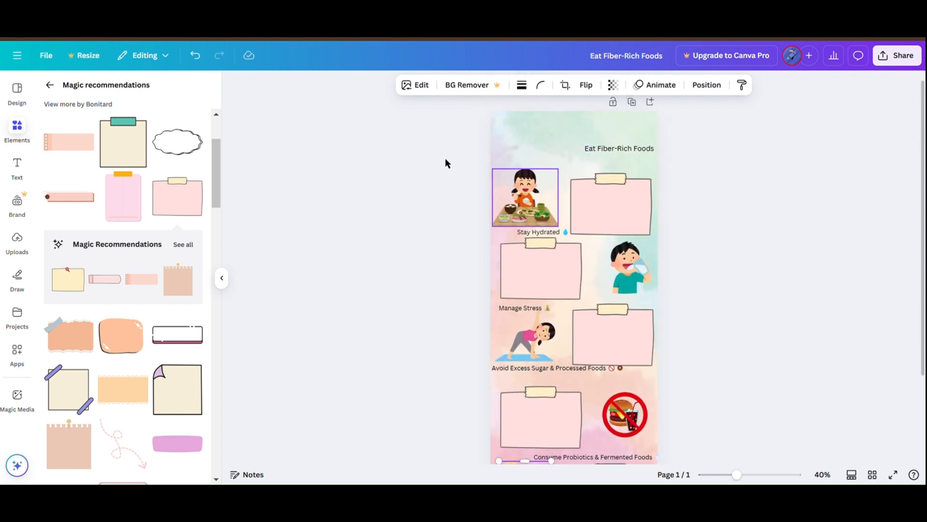
pyautogui.hotkey('alt', 'Tab')
pyautogui.moveTo(290, 148); pyautogui.dragTo(340, 175)
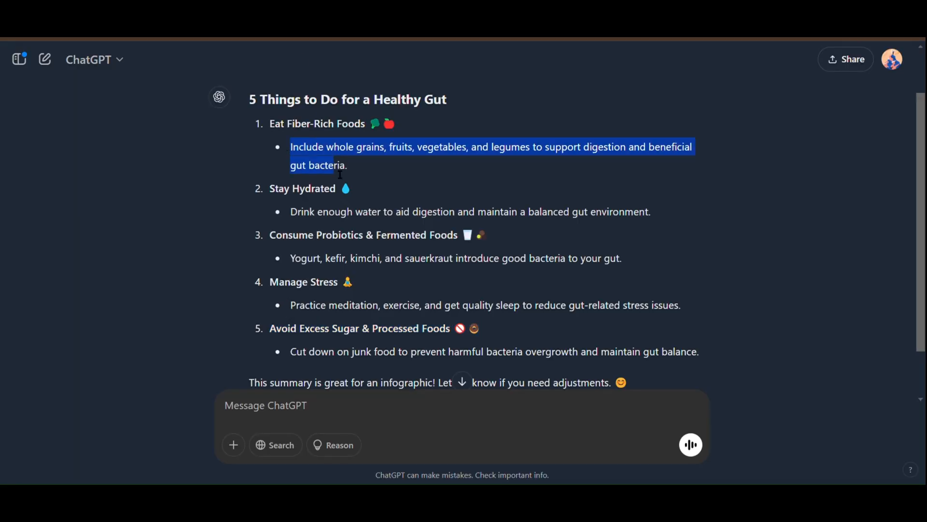
# Step: Return to Canva, paste the copied description into the first note, and move the Eat Fiber-Rich Foods heading above it
pyautogui.hotkey('alt', 'Tab')
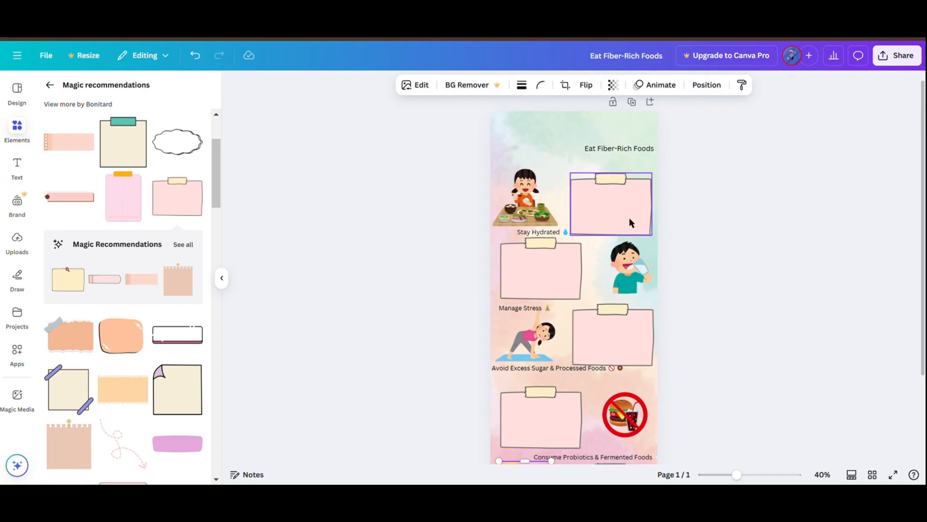
pyautogui.write('Include whole grains, fruits, vegetables, and legumes to support digestion and beneficial gut bacteria.')
pyautogui.moveTo(514, 278); pyautogui.dragTo(622, 219)
pyautogui.moveTo(612, 153); pyautogui.dragTo(604, 198)
pyautogui.click(714, 261)
# Step: Move the Stay Hydrated heading onto the second note and layer it in front of the note
pyautogui.scroll(-1, 598, 269)
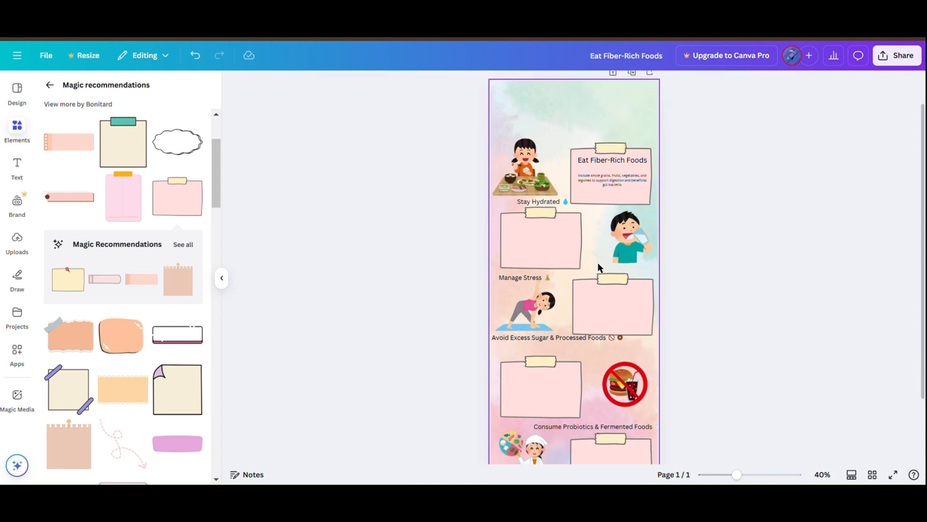
pyautogui.moveTo(548, 203); pyautogui.dragTo(551, 232)
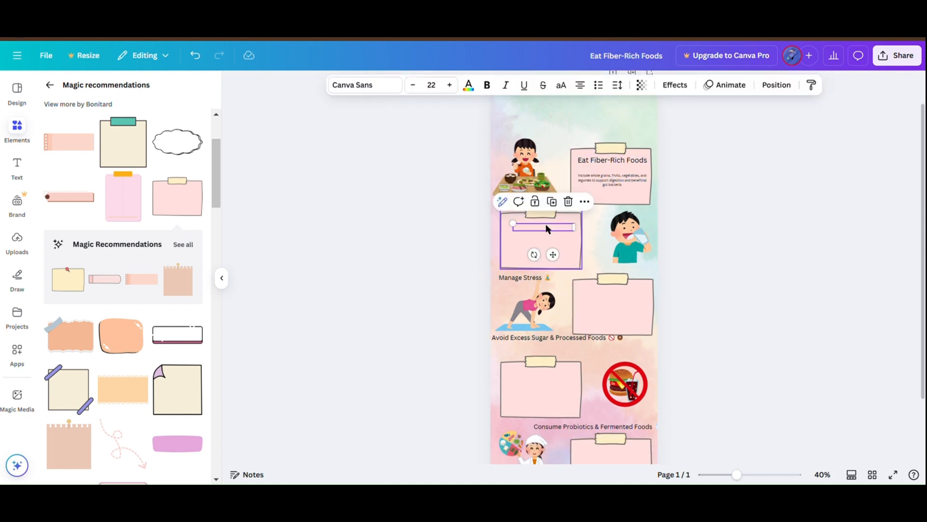
pyautogui.rightClick(546, 229)
pyautogui.moveTo(594, 266)
pyautogui.click(712, 325)
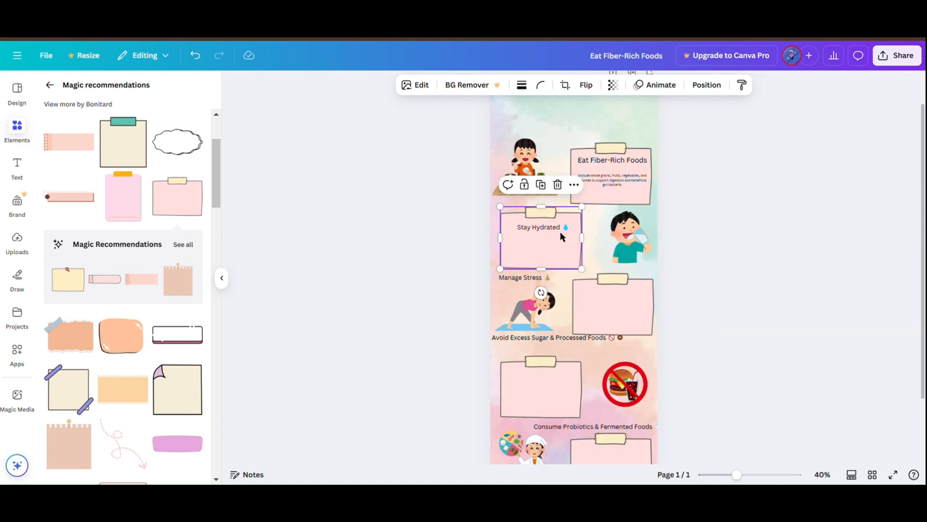
pyautogui.click(741, 226)
# Step: Copy the Stay Hydrated description sentence from ChatGPT, paste it into the Canva design, and shrink it to fit on the second note
pyautogui.hotkey('alt', 'Tab')
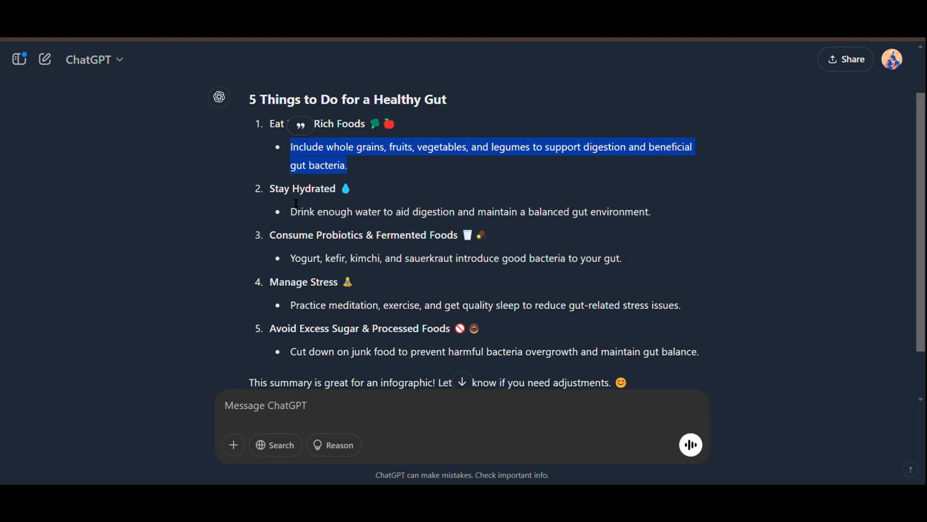
pyautogui.moveTo(290, 211); pyautogui.dragTo(643, 217)
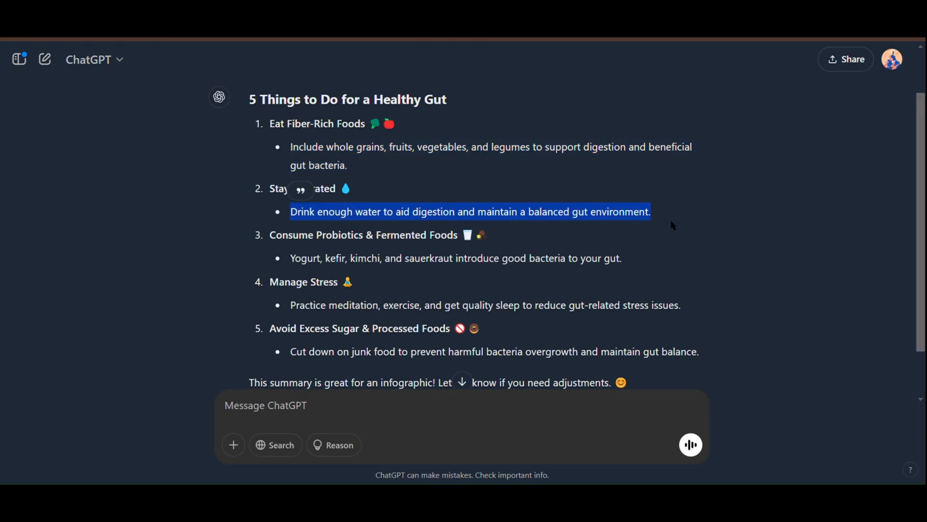
pyautogui.hotkey('alt', 'Tab')
pyautogui.write('Drink enough water to aid digestion and maintain a balanced gut environment.')
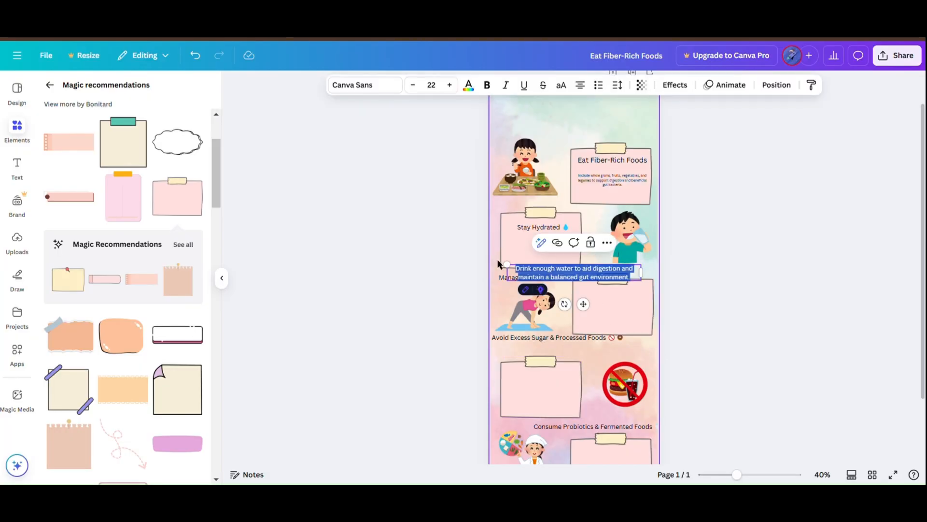
pyautogui.moveTo(513, 272); pyautogui.dragTo(543, 244)
# Step: Copy the ChatGPT sentence starting "Yogurt, kefir, kimchi" and paste it into Canva as small text on the third note beside the yoga graphic
pyautogui.hotkey('alt', 'Tab')
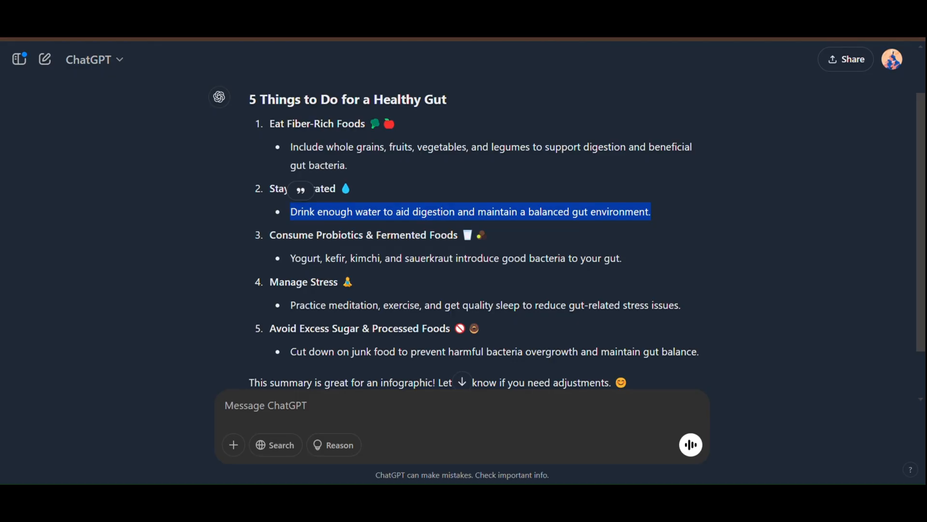
pyautogui.moveTo(289, 258); pyautogui.dragTo(581, 265)
pyautogui.hotkey('ctrl', 'c')
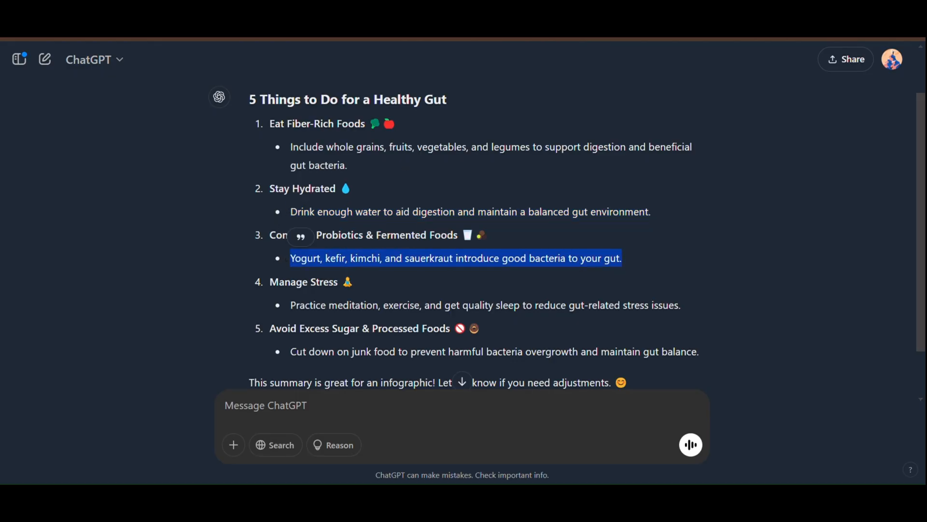
pyautogui.hotkey('alt', 'Tab')
pyautogui.hotkey('ctrl', 'v')
pyautogui.moveTo(515, 251); pyautogui.dragTo(534, 261)
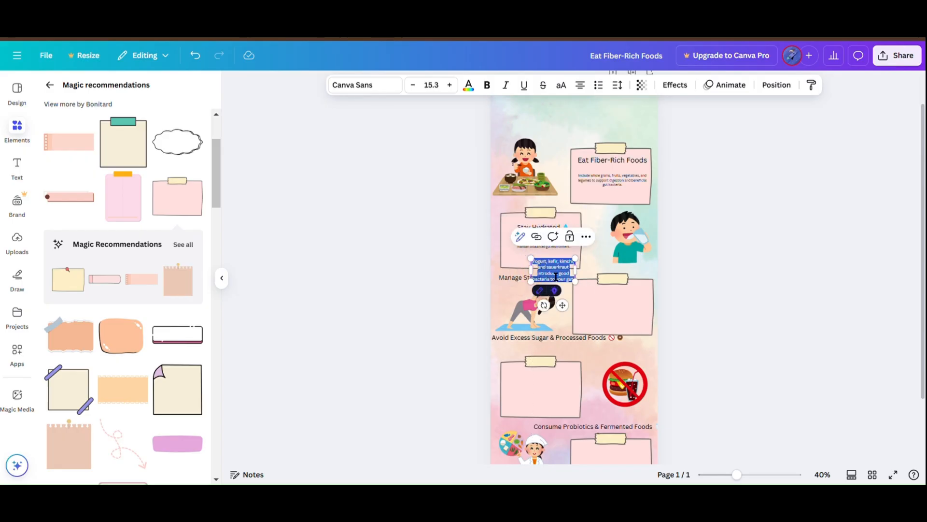
pyautogui.click(542, 263)
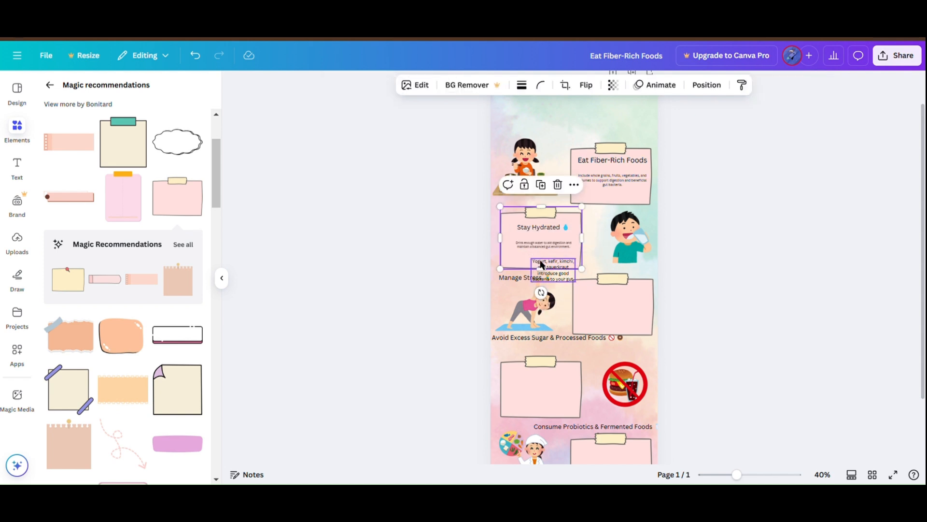
pyautogui.click(562, 277)
pyautogui.moveTo(561, 277); pyautogui.dragTo(627, 326)
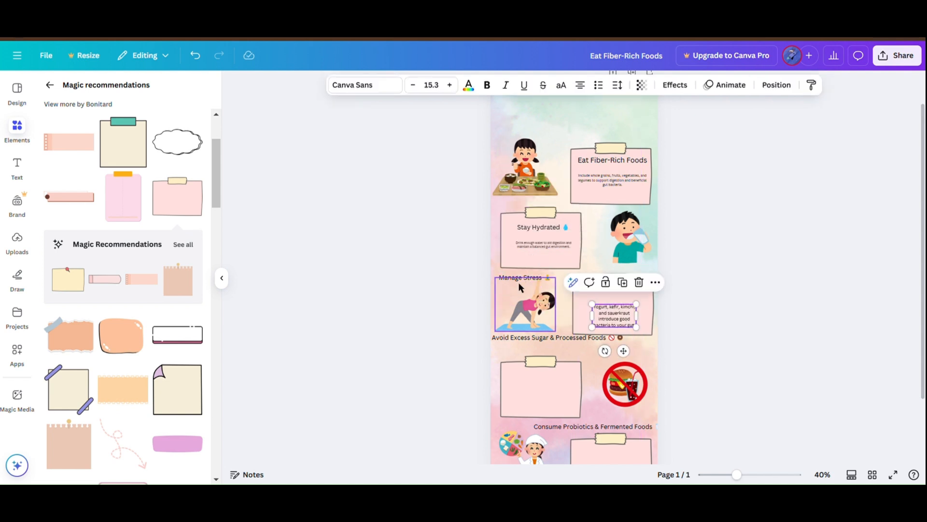
# Step: Move the Manage Stress heading onto the third note and send that note to the back, behind its heading and description
pyautogui.moveTo(520, 280); pyautogui.dragTo(621, 300)
pyautogui.rightClick(619, 296)
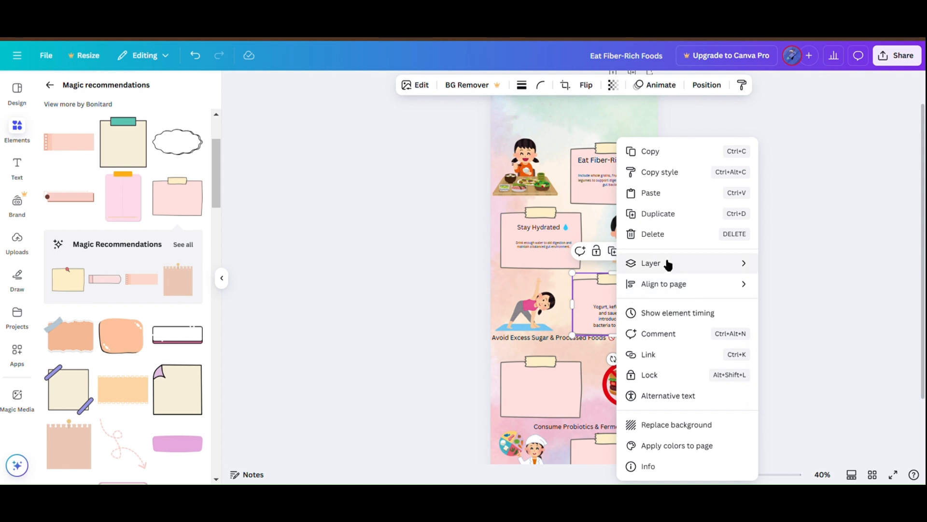
pyautogui.moveTo(732, 272)
pyautogui.click(797, 285)
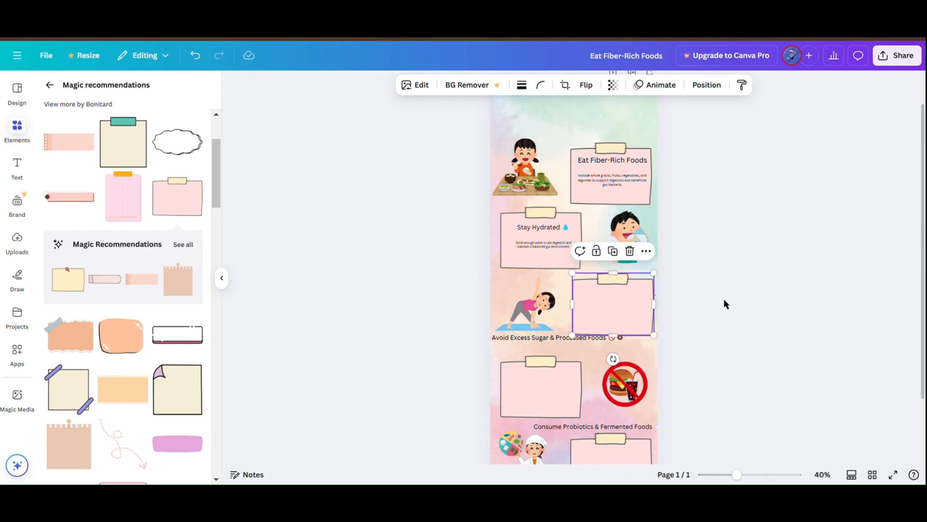
pyautogui.rightClick(660, 296)
pyautogui.moveTo(722, 267)
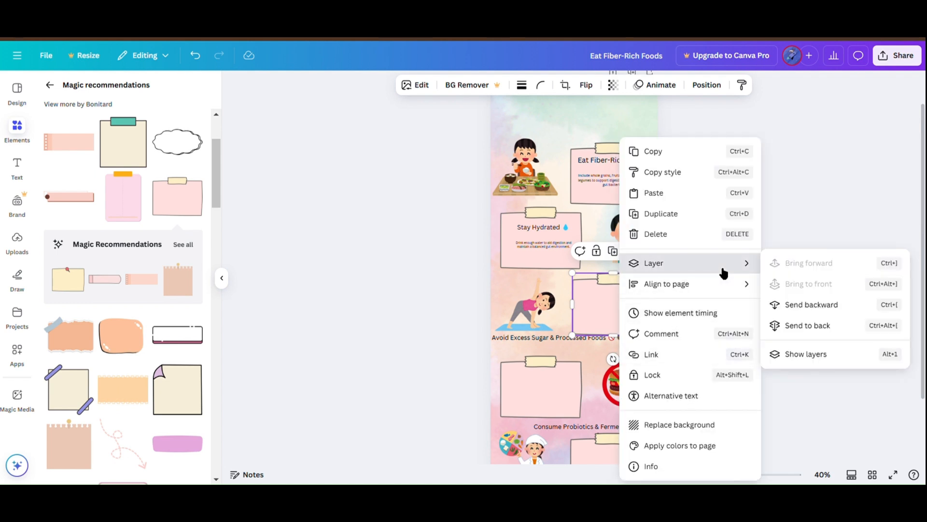
pyautogui.click(787, 329)
pyautogui.moveTo(624, 301); pyautogui.dragTo(647, 301)
pyautogui.click(705, 397)
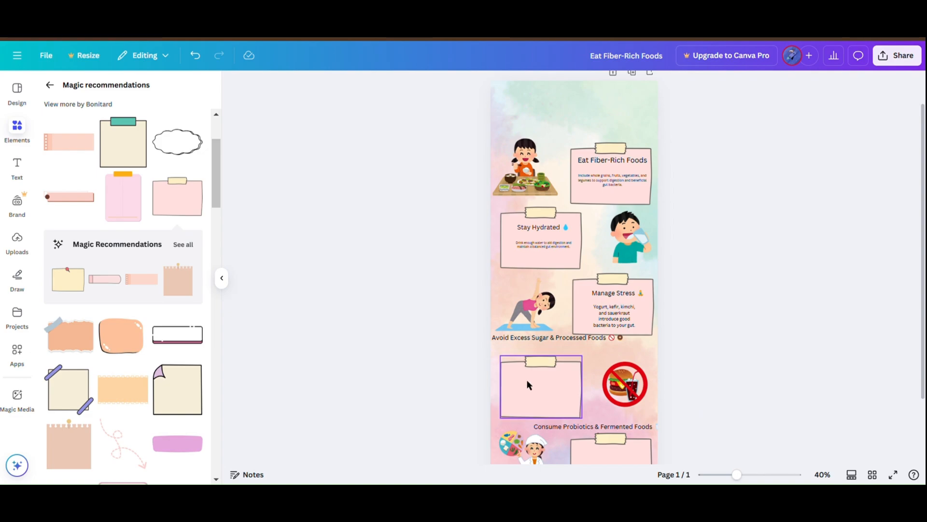
# Step: Copy the "Practice meditation, exercise" sentence from ChatGPT, paste it into Canva, and shrink it to about size 11.3 on the fourth note
pyautogui.click(232, 19)
pyautogui.moveTo(286, 306); pyautogui.dragTo(698, 314)
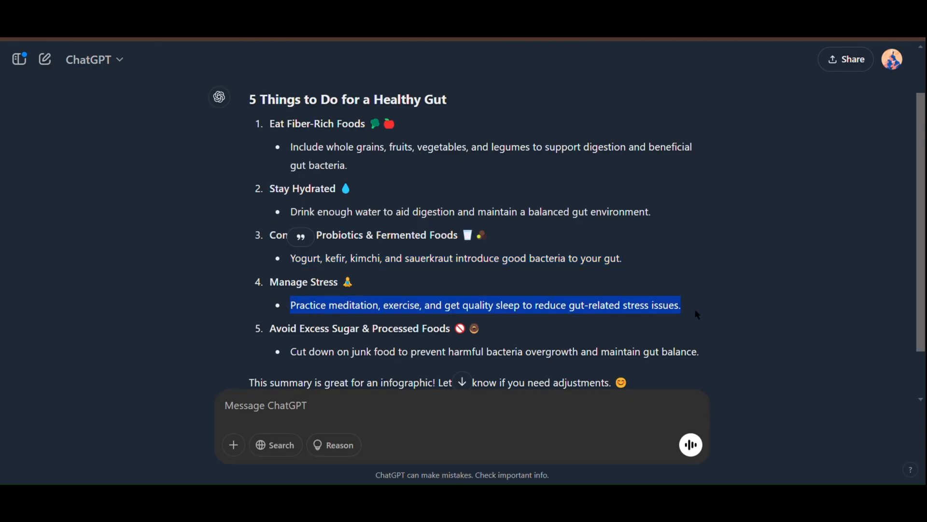
pyautogui.hotkey('alt', 'Tab')
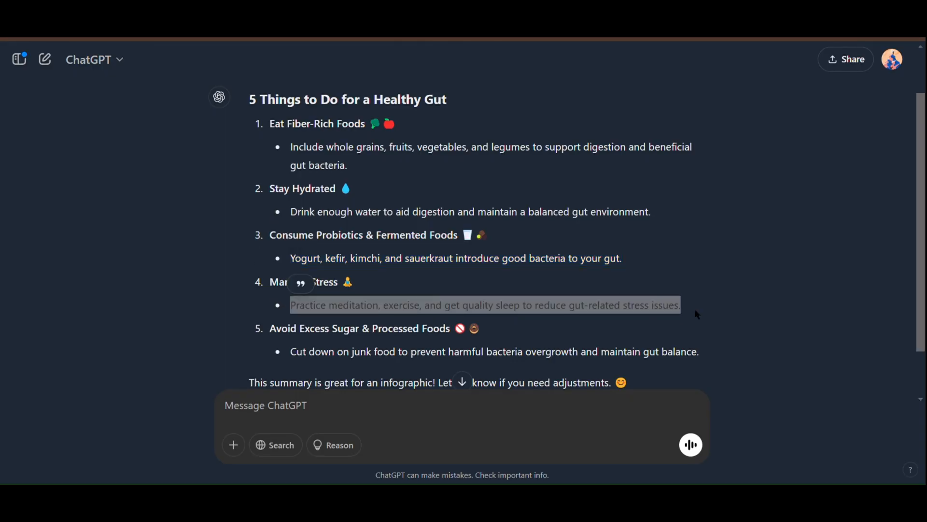
pyautogui.click(649, 119)
pyautogui.click(213, 19)
pyautogui.hotkey('ctrl', 'v')
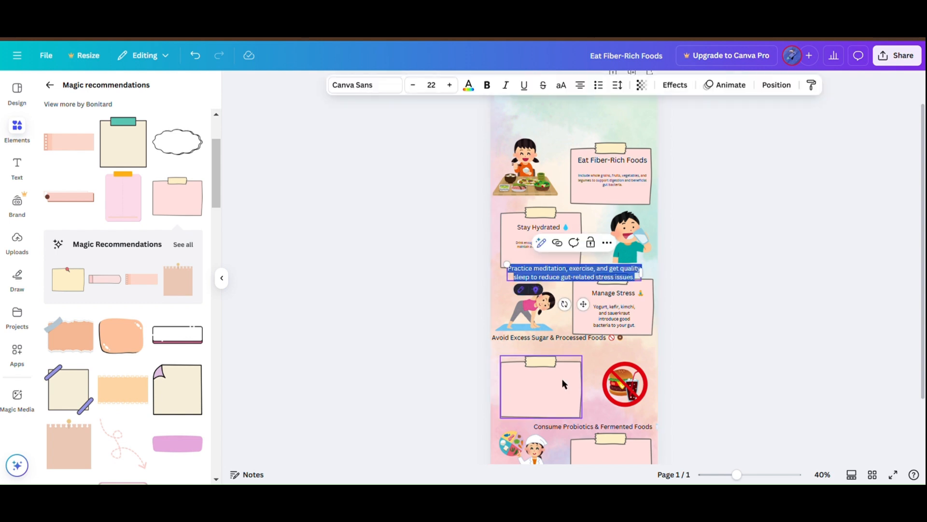
pyautogui.moveTo(507, 264); pyautogui.dragTo(518, 400)
pyautogui.click(516, 274)
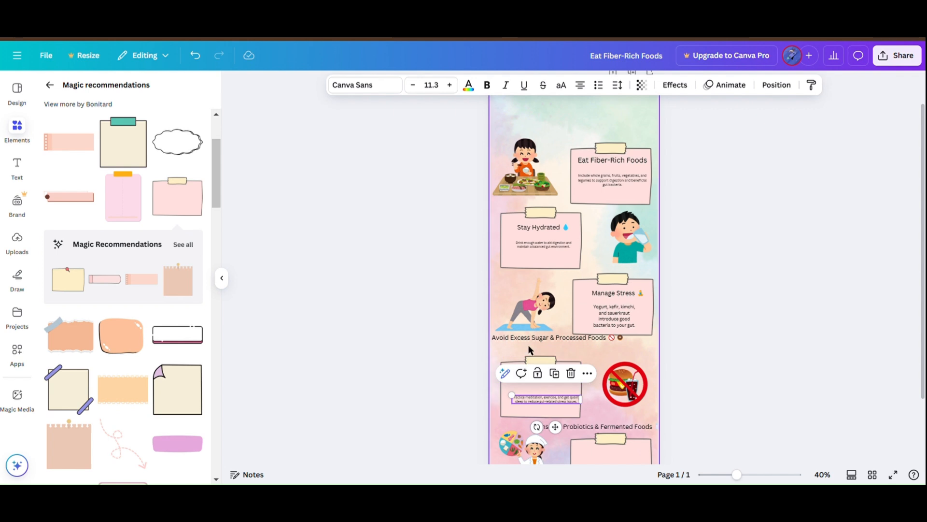
# Step: Shrink the Avoid Excess Sugar & Processed Foods heading to fit on the fourth note and send that note to the back
pyautogui.click(527, 336)
pyautogui.moveTo(529, 339)
pyautogui.mouseDown()
pyautogui.moveTo(542, 383)
pyautogui.moveTo(539, 347)
pyautogui.moveTo(555, 332)
pyautogui.moveTo(542, 393)
pyautogui.moveTo(524, 385)
pyautogui.moveTo(523, 352)
pyautogui.mouseUp()
pyautogui.rightClick(523, 349)
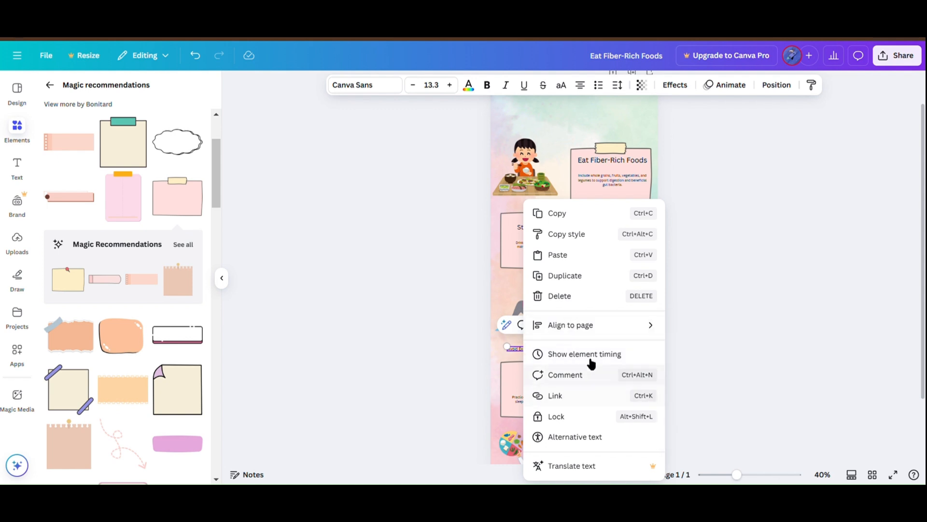
pyautogui.click(518, 355)
pyautogui.rightClick(520, 379)
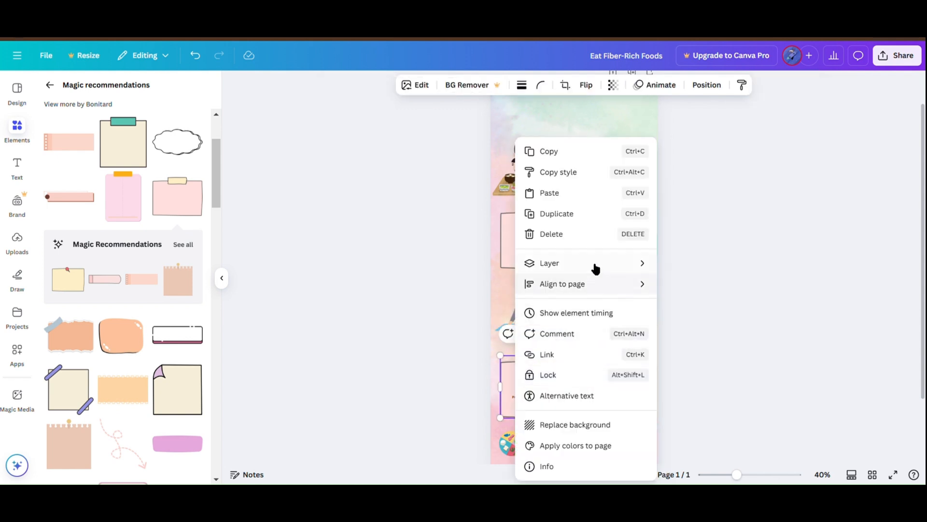
pyautogui.moveTo(596, 269)
pyautogui.click(705, 324)
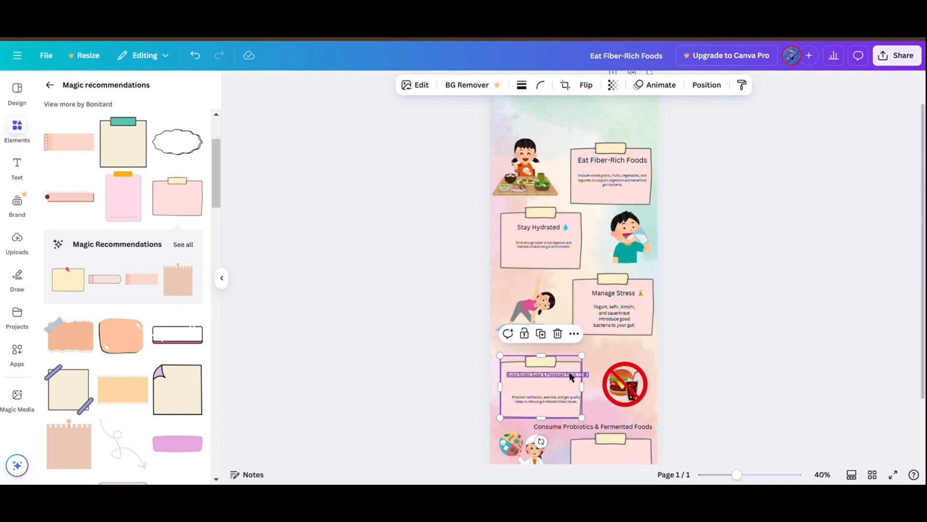
pyautogui.click(568, 377)
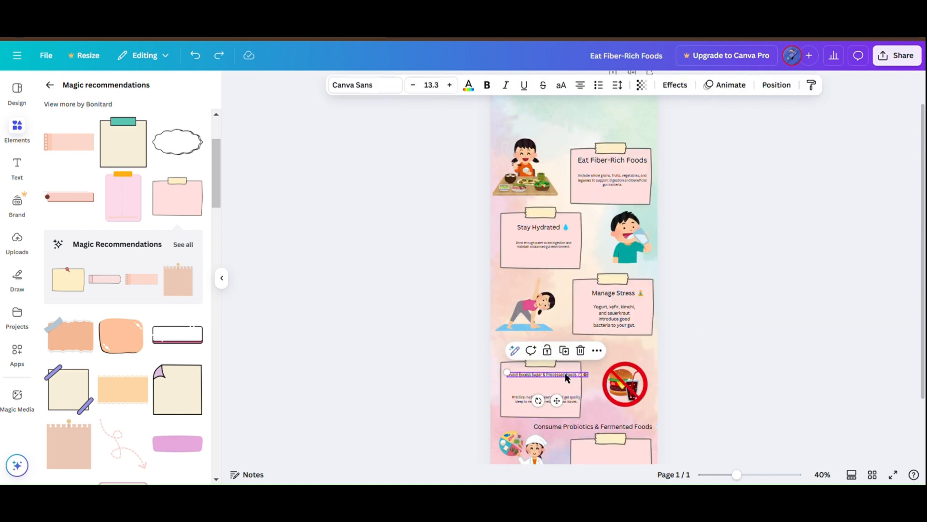
pyautogui.scroll(-3, 570, 371)
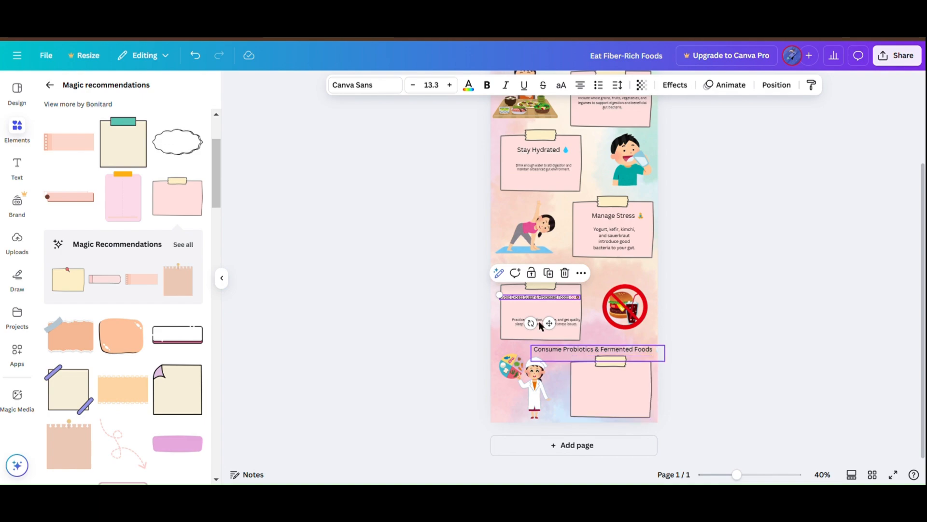
# Step: Copy the "Cut down on junk food" sentence from ChatGPT, paste it into Canva, and shrink it to fit on the fifth note
pyautogui.hotkey('alt', 'Tab')
pyautogui.scroll(-2, 464, 217)
pyautogui.moveTo(290, 292); pyautogui.dragTo(716, 298)
pyautogui.hotkey('ctrl', 'c')
pyautogui.hotkey('alt', 'Tab')
pyautogui.hotkey('ctrl', 'v')
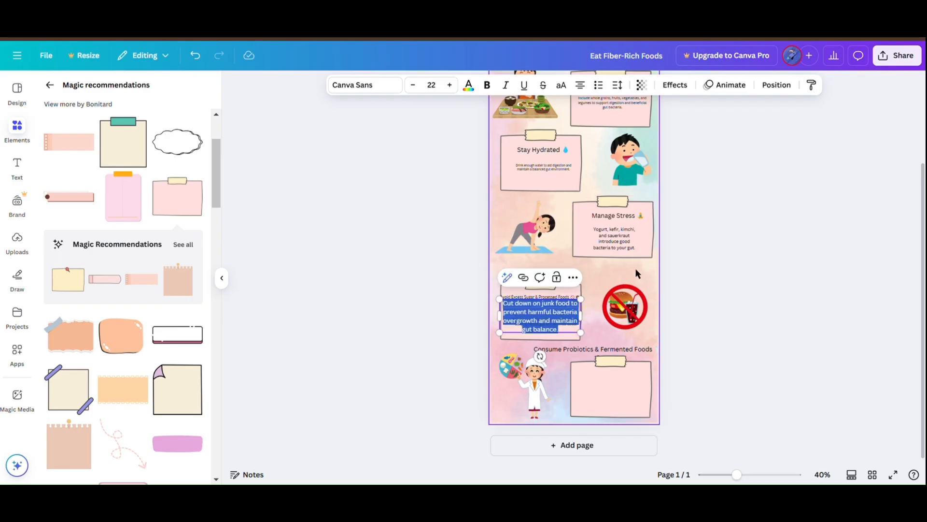
pyautogui.moveTo(500, 299); pyautogui.dragTo(583, 385)
pyautogui.click(593, 332)
# Step: Move the Consume Probiotics & Fermented Foods heading onto the fifth note, bring it to the front, and shrink it to fit the note
pyautogui.click(571, 352)
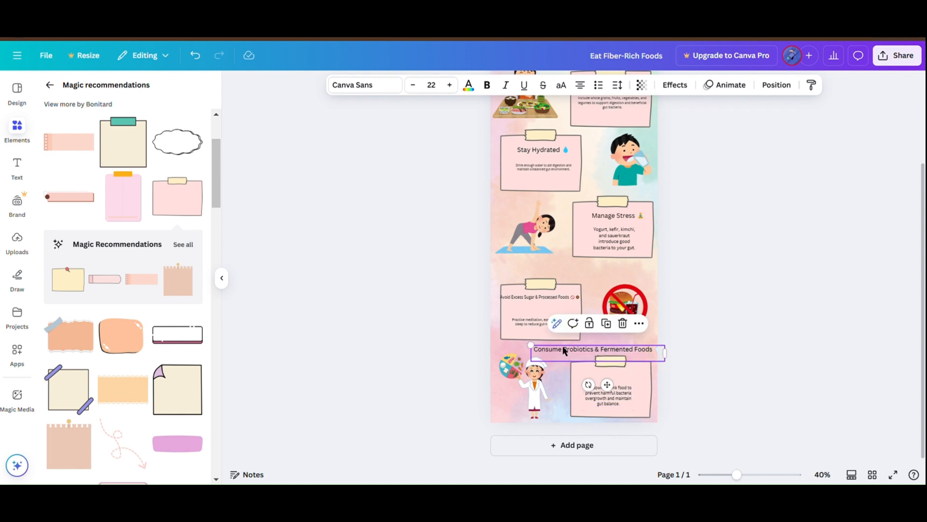
pyautogui.moveTo(566, 351); pyautogui.dragTo(588, 380)
pyautogui.rightClick(563, 379)
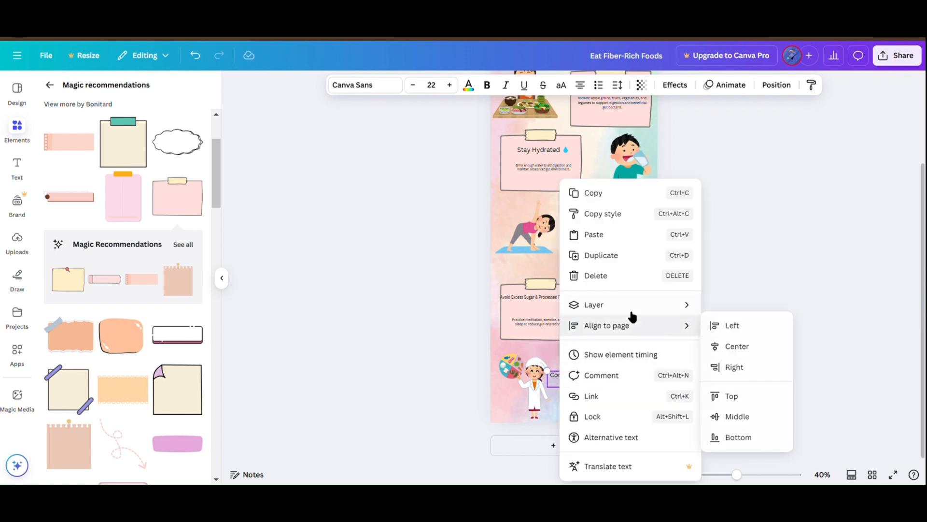
pyautogui.moveTo(628, 304)
pyautogui.click(766, 326)
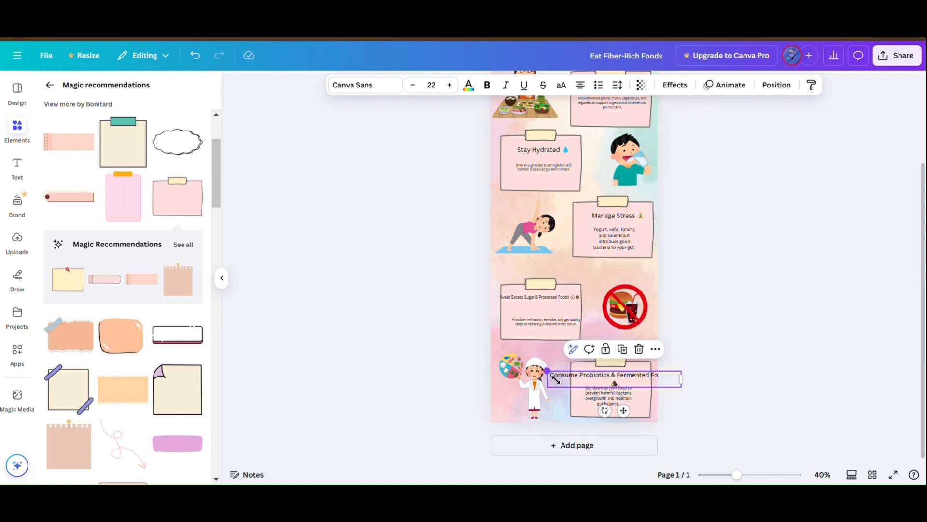
pyautogui.moveTo(556, 380); pyautogui.dragTo(602, 381)
pyautogui.click(691, 321)
pyautogui.scroll(3, 692, 322)
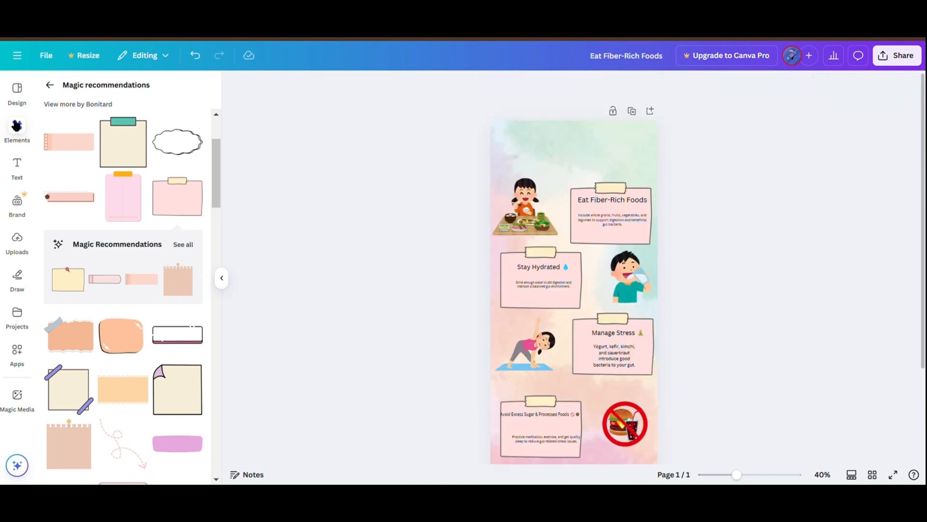
# Step: Browse the ready-made font combinations for a style that suits the infographic's title
pyautogui.click(16, 164)
pyautogui.scroll(-2, 170, 282)
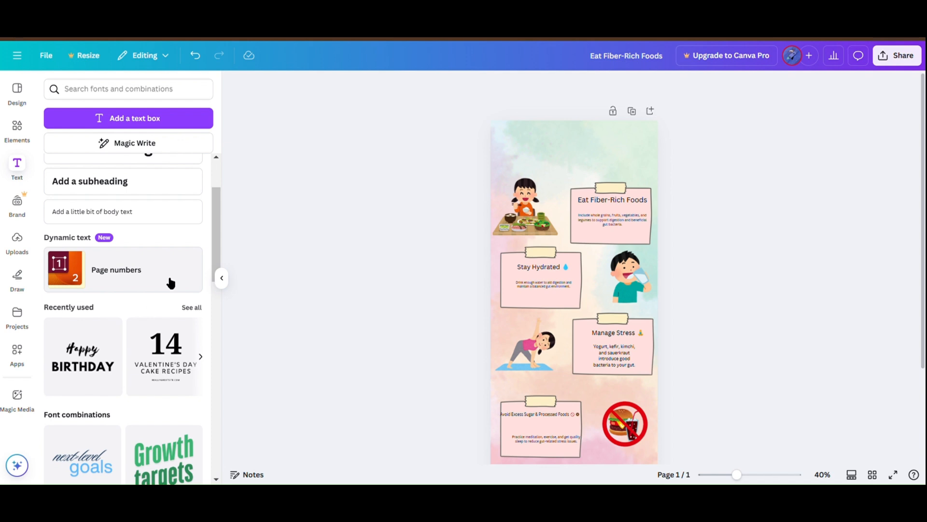
pyautogui.scroll(-10, 170, 282)
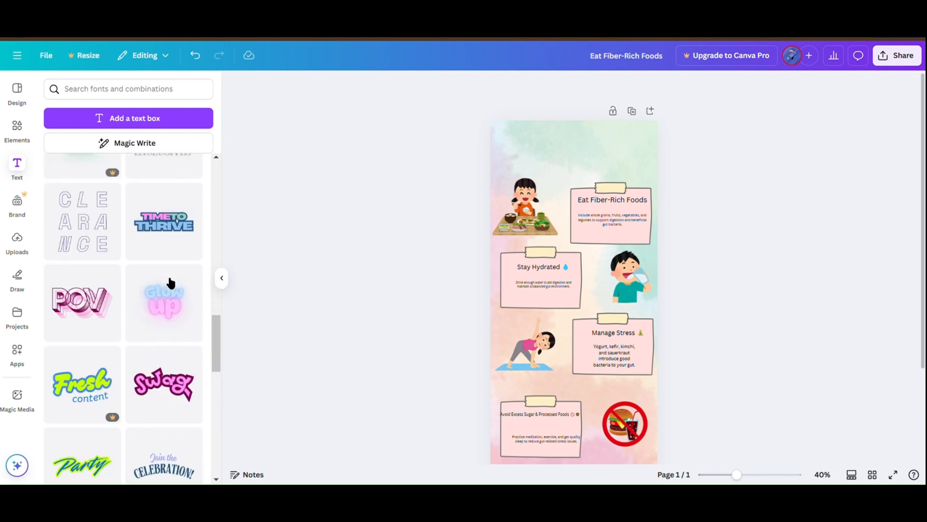
pyautogui.scroll(-10, 171, 283)
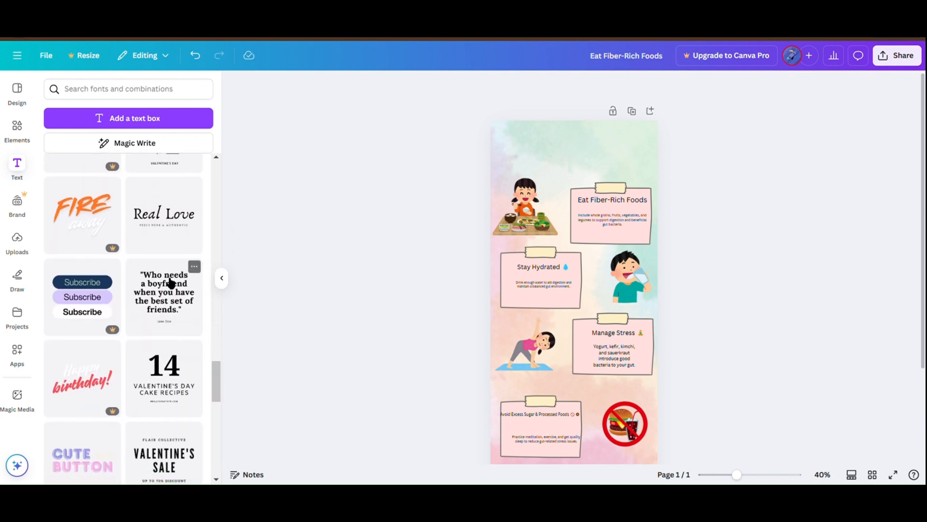
pyautogui.scroll(-10, 170, 282)
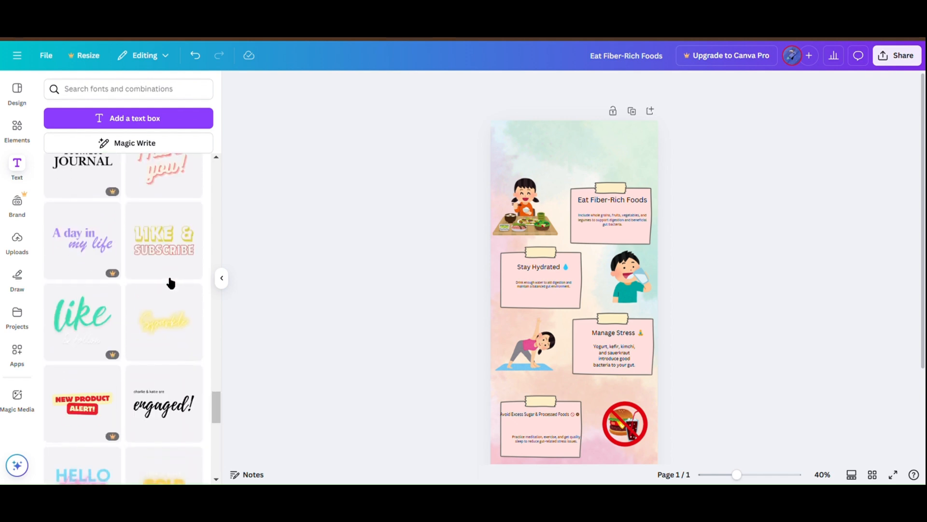
pyautogui.scroll(3, 170, 282)
pyautogui.scroll(-10, 170, 282)
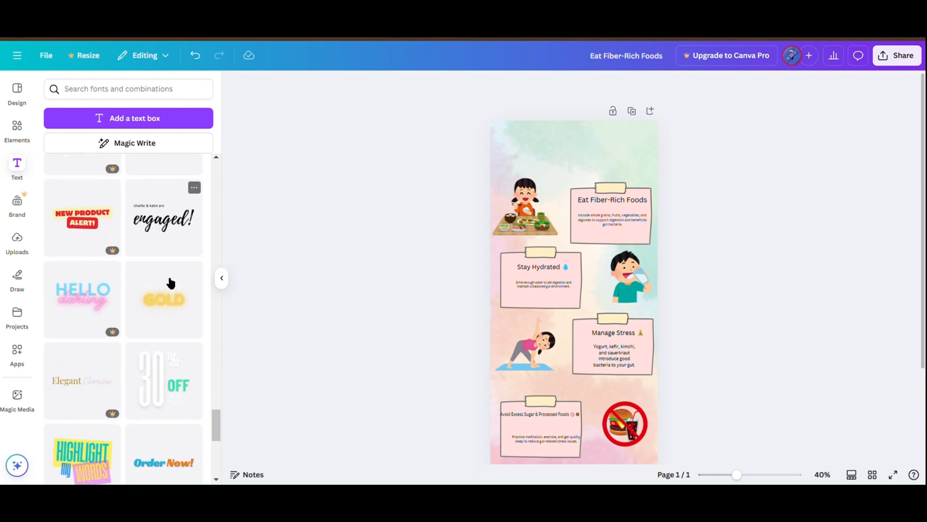
pyautogui.scroll(-15, 171, 283)
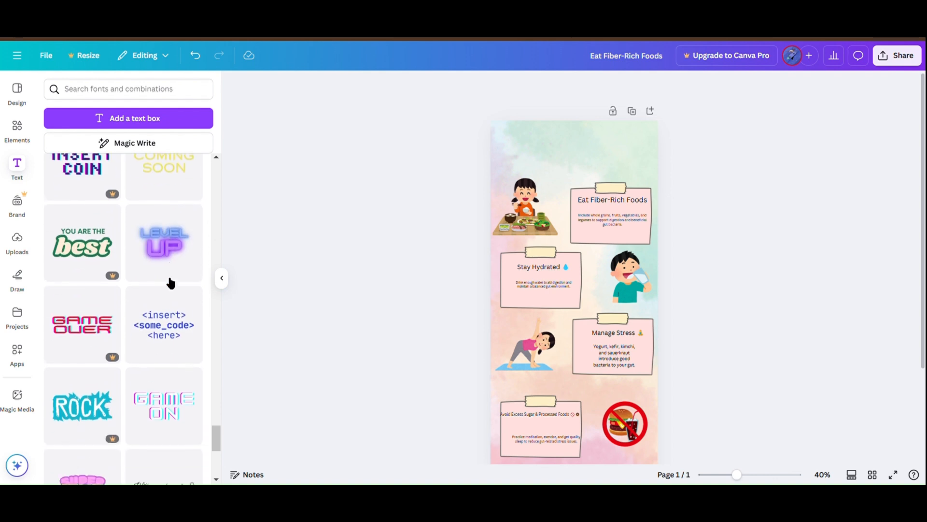
pyautogui.scroll(-8, 170, 282)
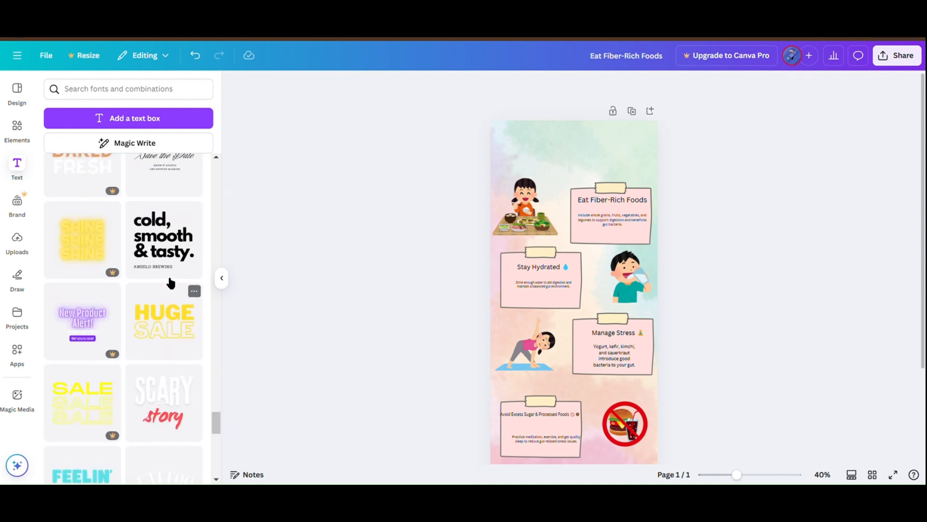
pyautogui.scroll(-13, 171, 283)
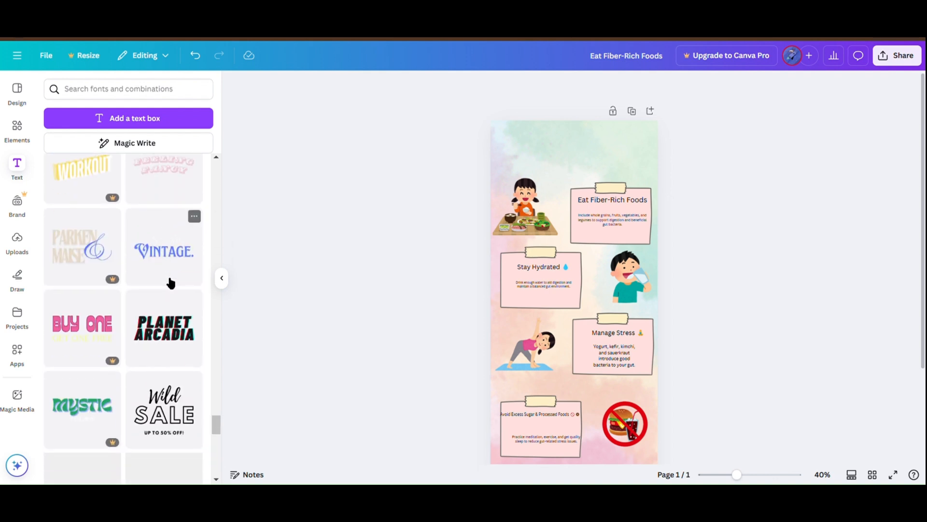
# Step: Search the fonts for "cartoon", add a Shantell Sans text box, and enlarge it to a font size of about 58.5
pyautogui.click(144, 88)
pyautogui.write('cart')
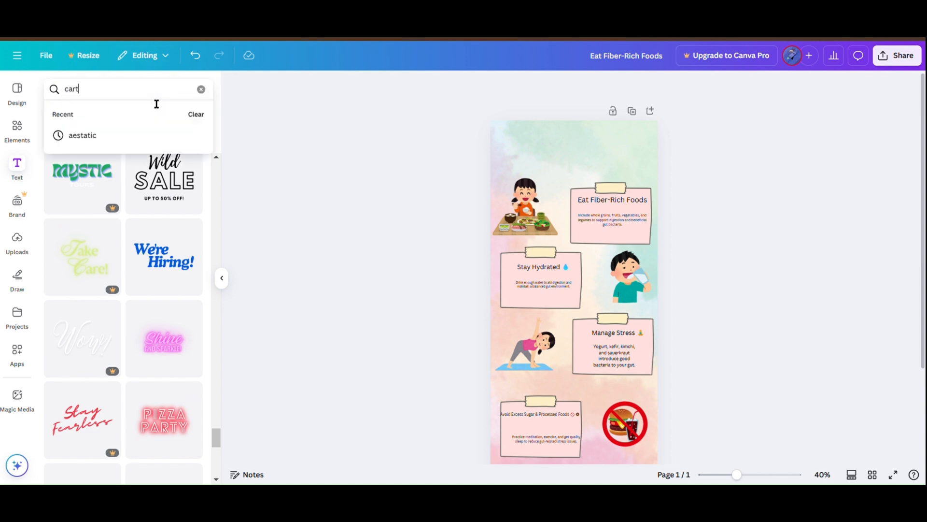
pyautogui.write('oon')
pyautogui.press('Return')
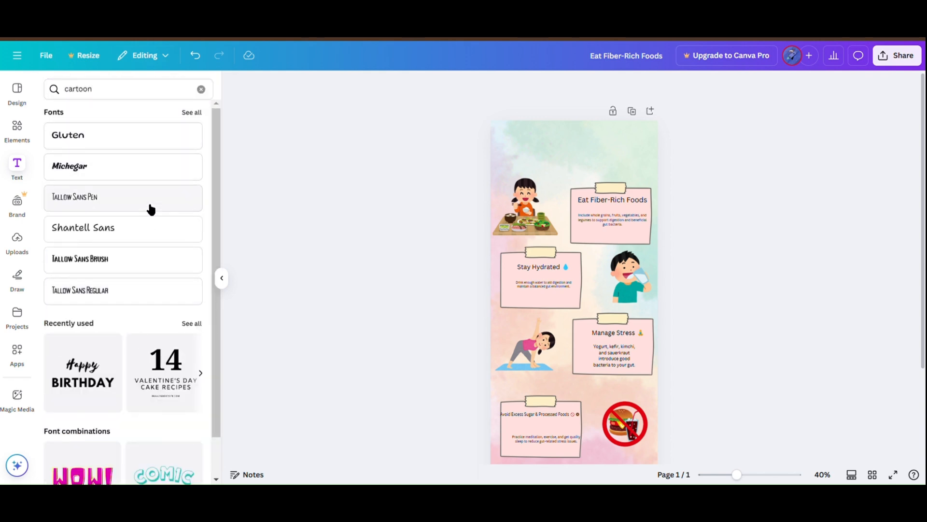
pyautogui.scroll(-1, 152, 222)
pyautogui.click(156, 186)
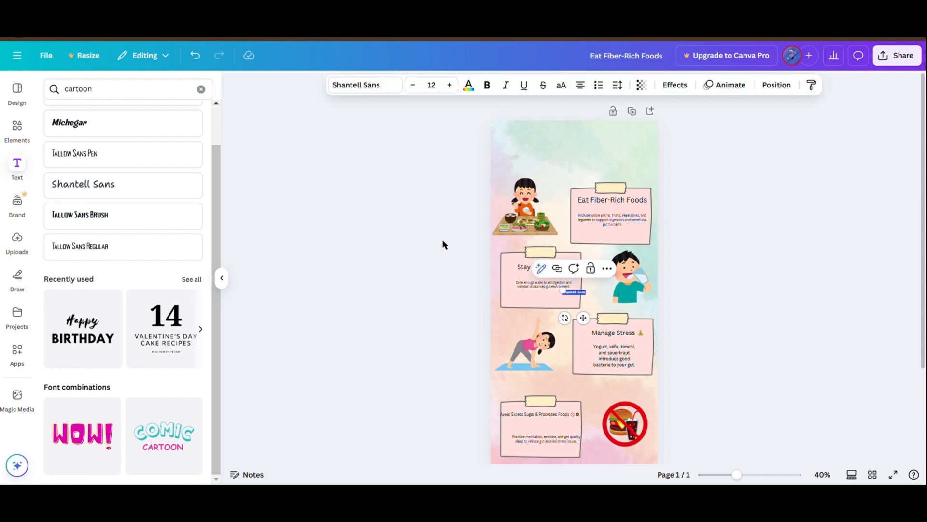
pyautogui.moveTo(573, 298); pyautogui.dragTo(488, 239)
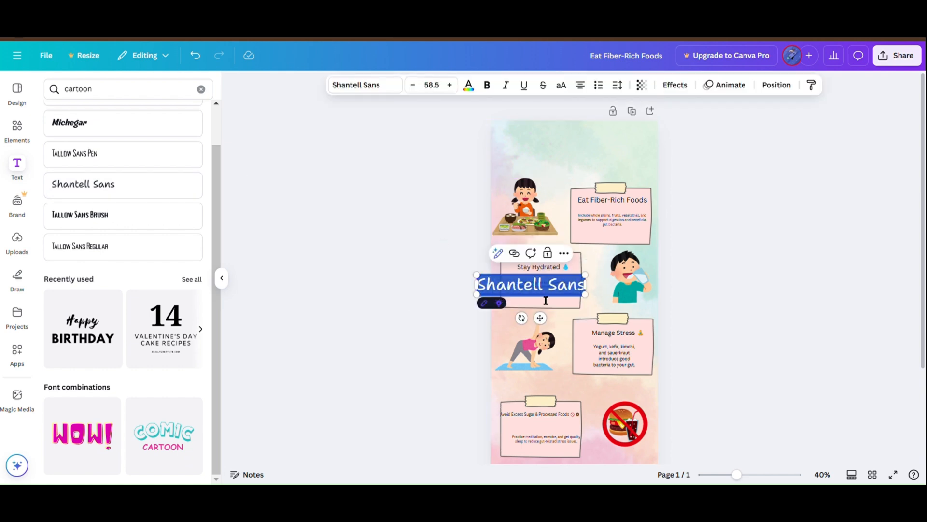
# Step: Replace the Shantell Sans placeholder text with the title "5 ways to improve your gut health"
pyautogui.press('BackSpace')
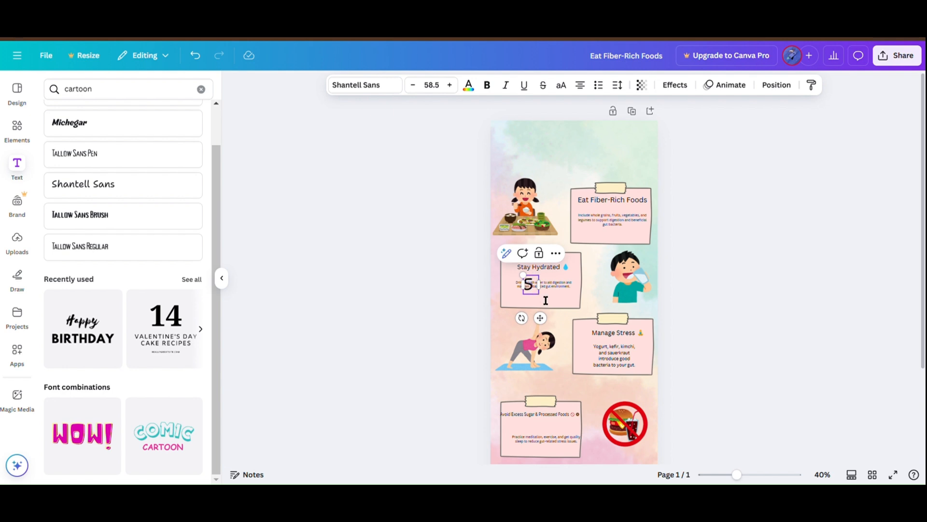
pyautogui.write('5 ways to imp')
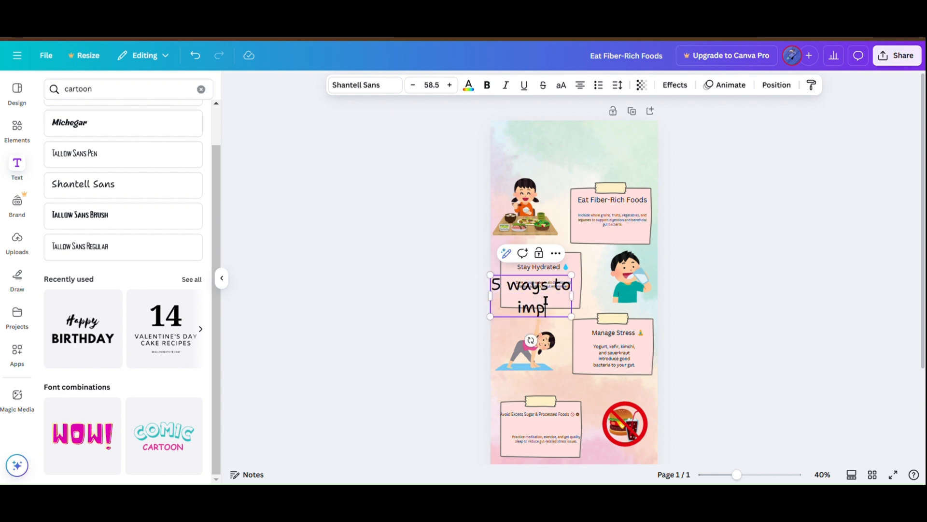
pyautogui.write('rove your')
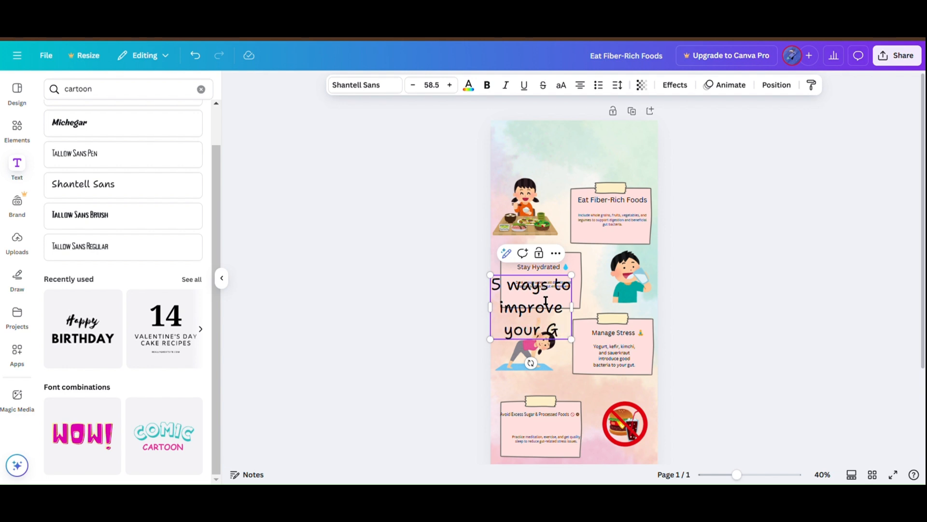
pyautogui.write(' gut health')
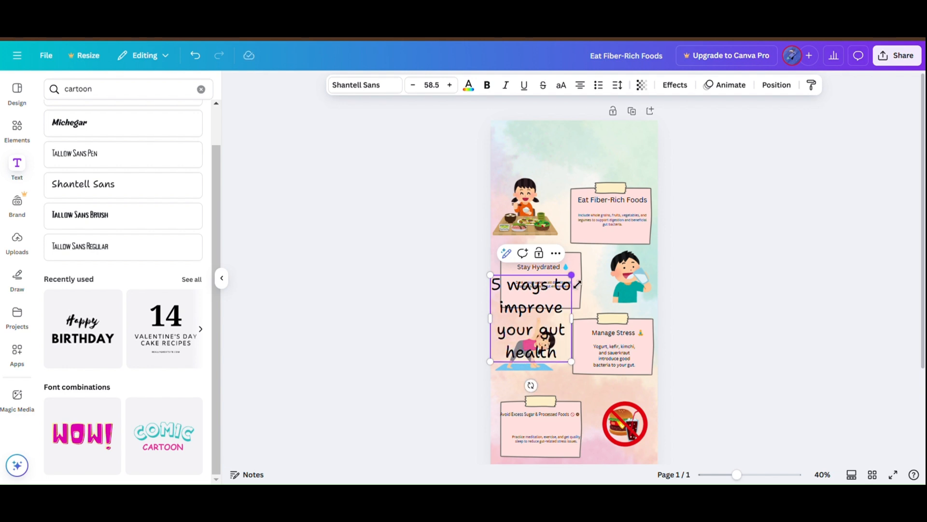
# Step: Widen the Shantell Sans title, move it to the top of the page, and scale it down to about size 61.5
pyautogui.moveTo(577, 284)
pyautogui.mouseDown()
pyautogui.moveTo(611, 302)
pyautogui.moveTo(606, 327)
pyautogui.moveTo(647, 309)
pyautogui.mouseUp()
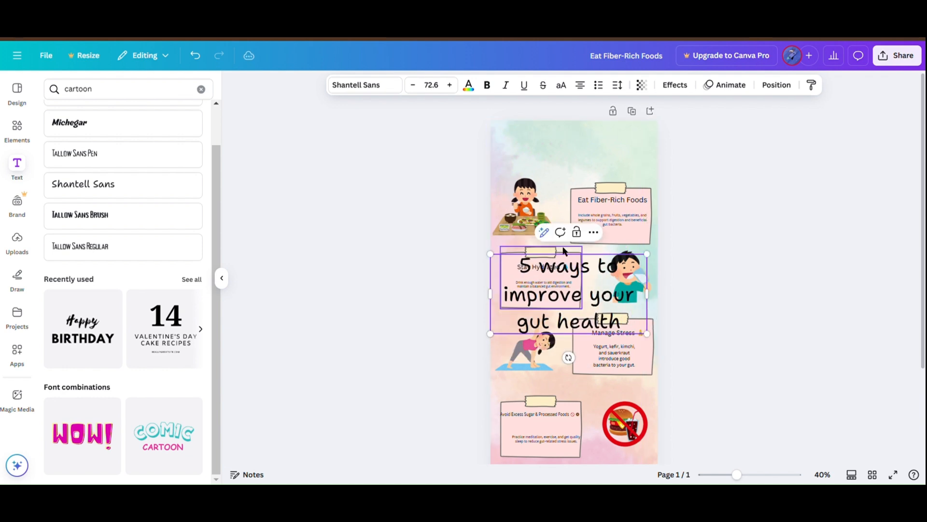
pyautogui.moveTo(516, 277); pyautogui.dragTo(530, 141)
pyautogui.moveTo(569, 174); pyautogui.dragTo(554, 160)
# Step: Reduce the Shantell Sans title's font size to 52.5
pyautogui.doubleClick(559, 166)
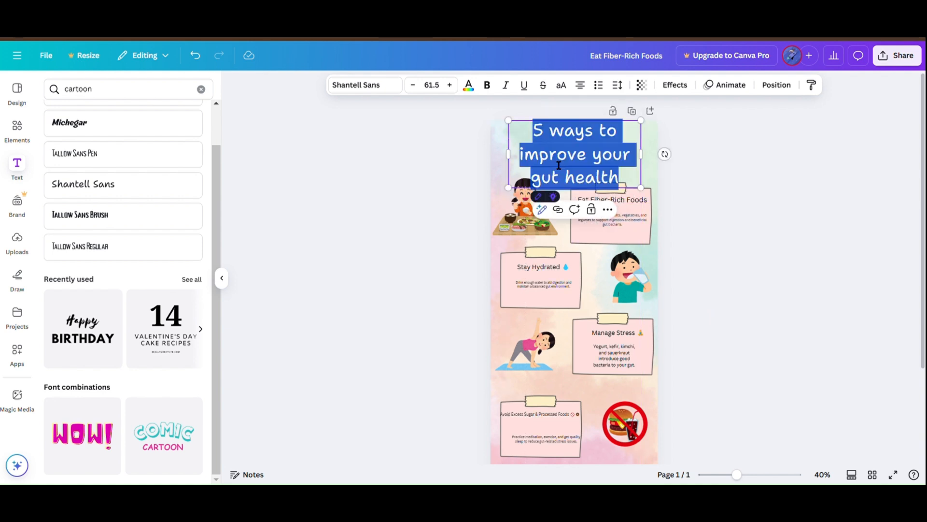
pyautogui.tripleClick(415, 85)
pyautogui.tripleClick(416, 86)
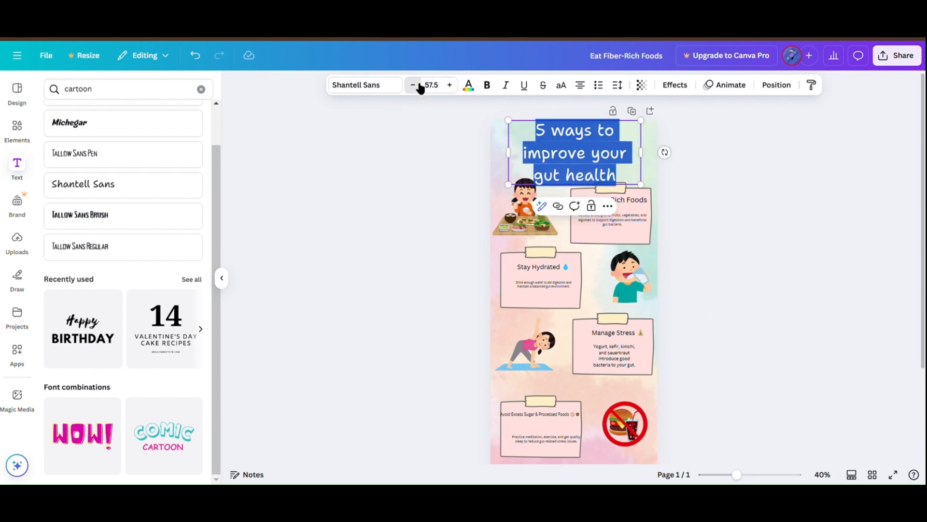
pyautogui.tripleClick(419, 86)
pyautogui.click(790, 174)
pyautogui.click(604, 153)
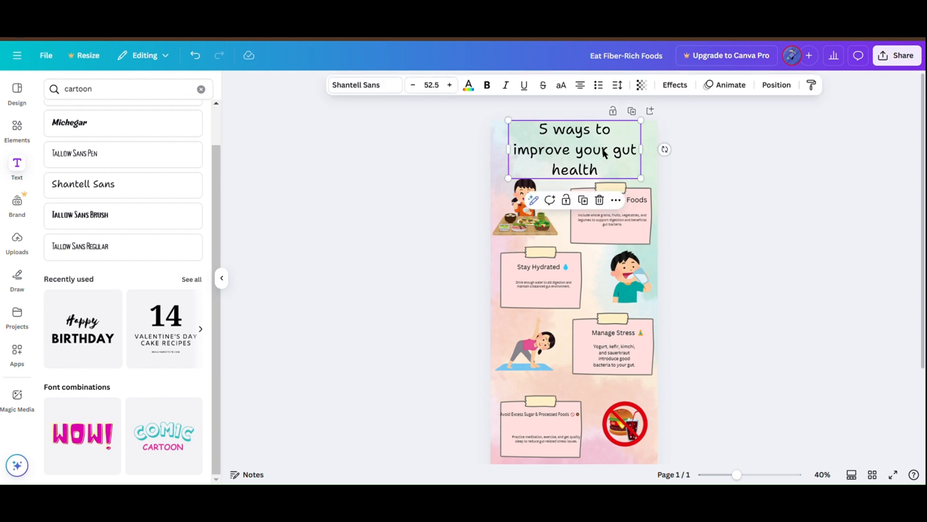
pyautogui.click(469, 86)
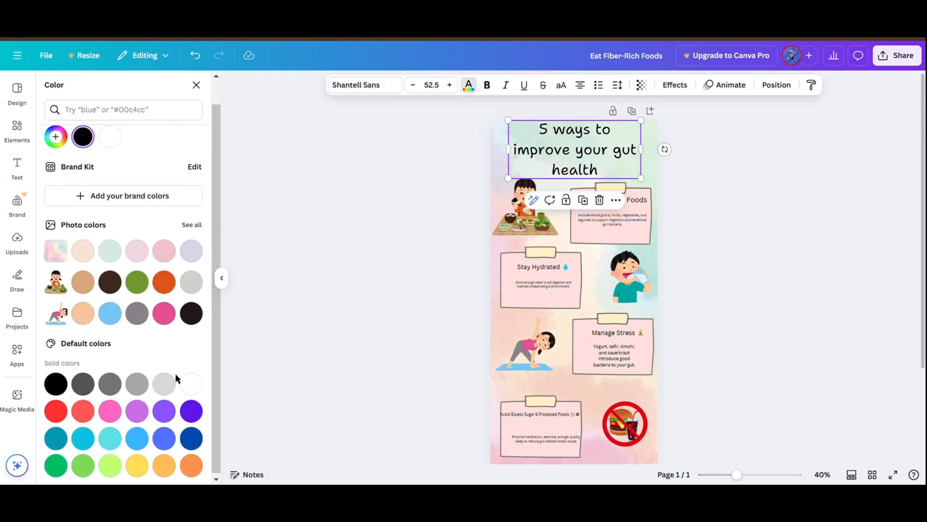
pyautogui.click(521, 124)
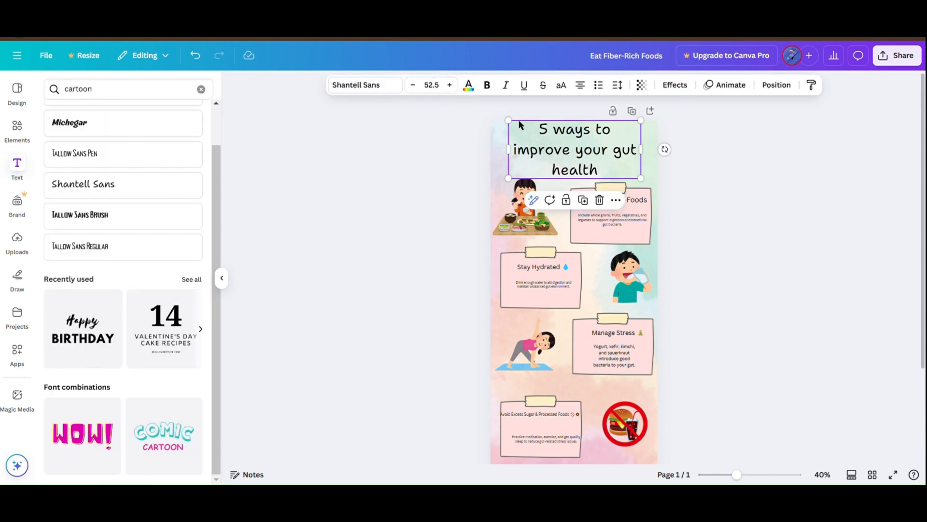
# Step: Add the Happy Birthday font combination and replace its "Happy" line with the text copied from the title
pyautogui.click(88, 323)
pyautogui.click(573, 160)
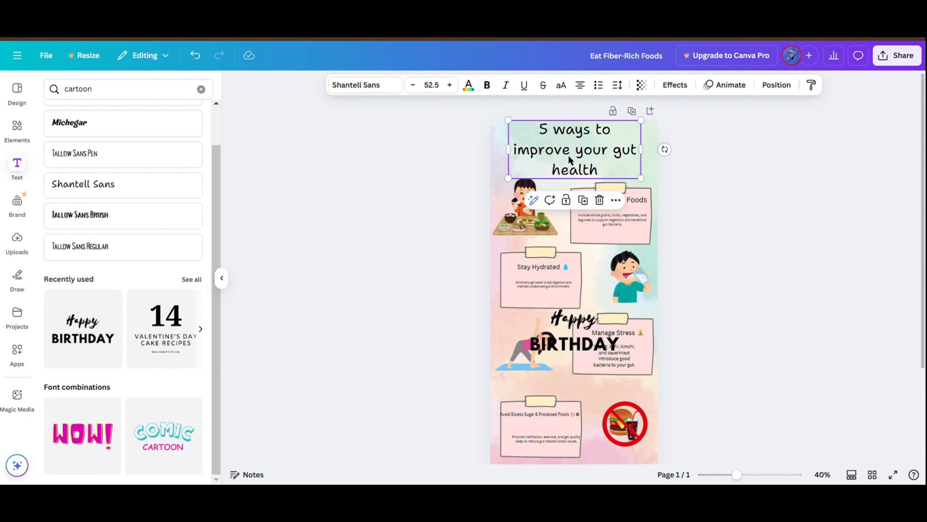
pyautogui.hotkey('ctrl', 'a')
pyautogui.click(428, 140)
pyautogui.click(566, 144)
pyautogui.click(565, 144)
pyautogui.hotkey('ctrl', 'c')
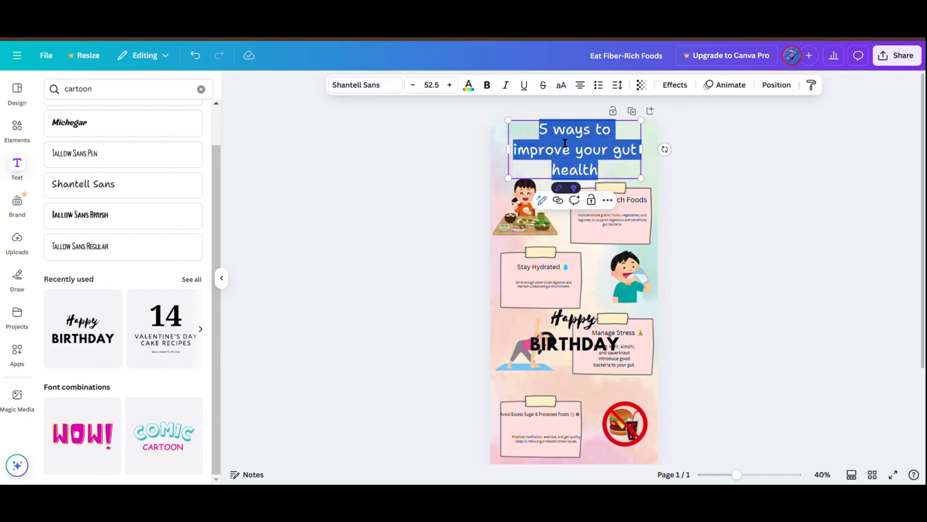
pyautogui.doubleClick(576, 326)
pyautogui.press('BackSpace')
pyautogui.hotkey('ctrl', 'v')
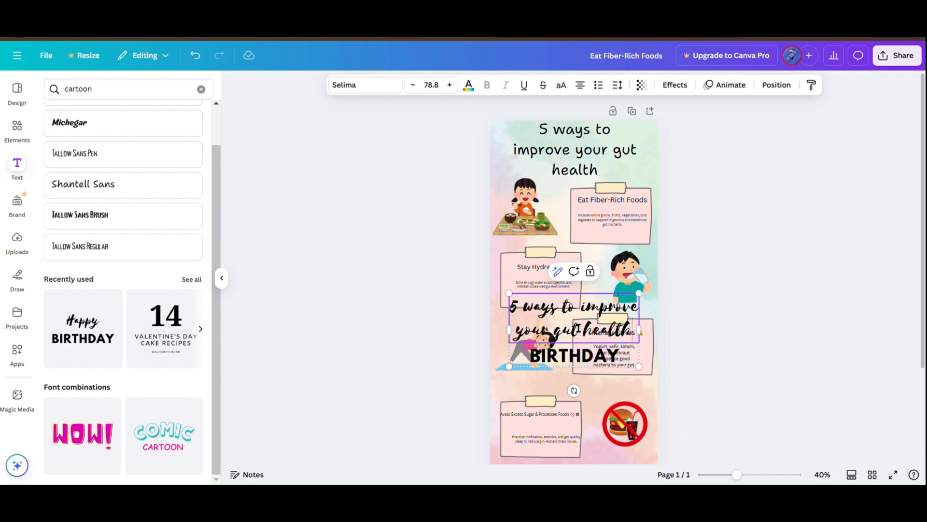
# Step: Delete the "BIRTHDAY" line from the font combination
pyautogui.doubleClick(573, 360)
pyautogui.press('Escape')
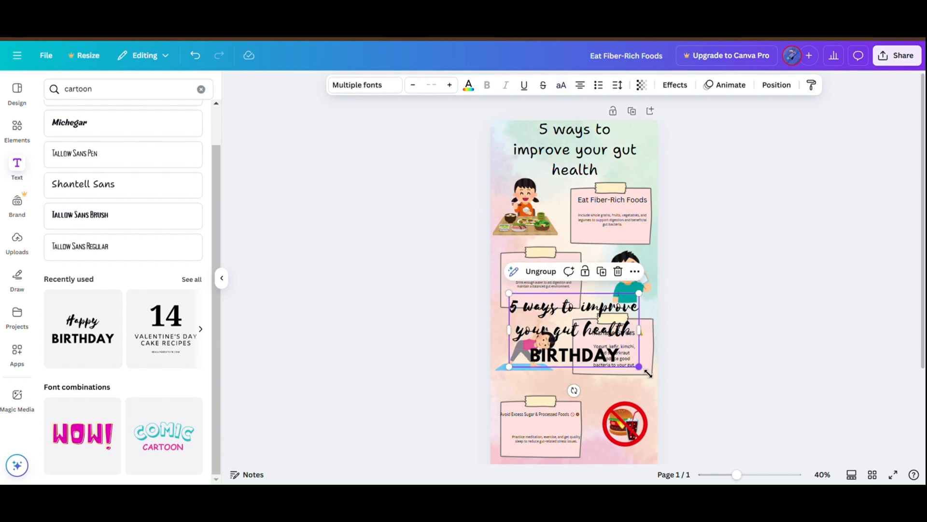
pyautogui.doubleClick(580, 363)
pyautogui.press('BackSpace')
pyautogui.click(709, 374)
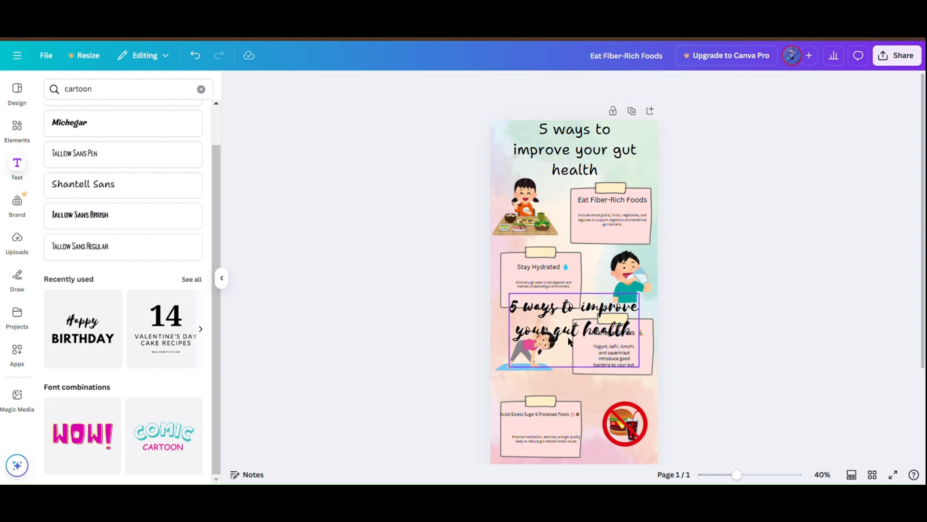
# Step: Move the script-style title to the top of the page and delete the old Shantell Sans title
pyautogui.click(576, 322)
pyautogui.click(576, 322)
pyautogui.moveTo(577, 323); pyautogui.dragTo(581, 159)
pyautogui.click(570, 139)
pyautogui.press('Delete')
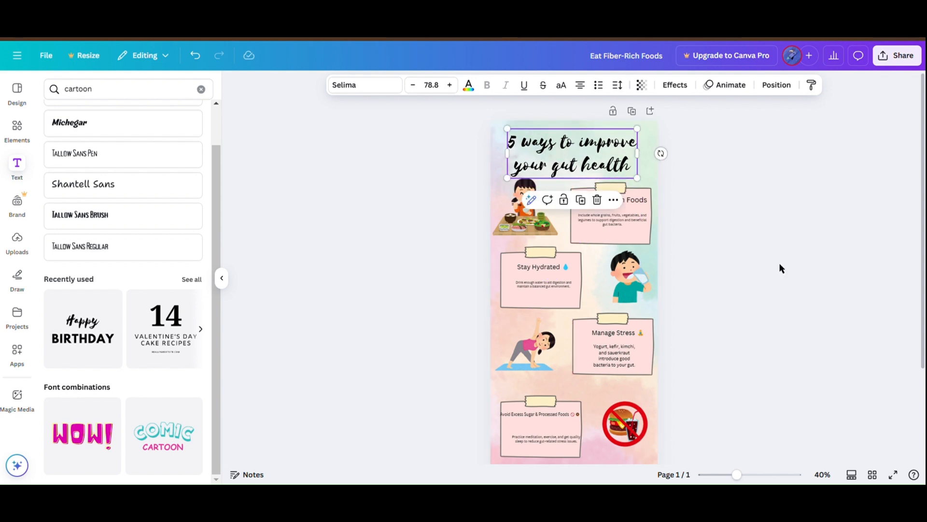
pyautogui.click(778, 265)
# Step: Add a Michegar text box beneath the Eat Fiber-Rich Foods heading on the first note
pyautogui.scroll(-2, 780, 267)
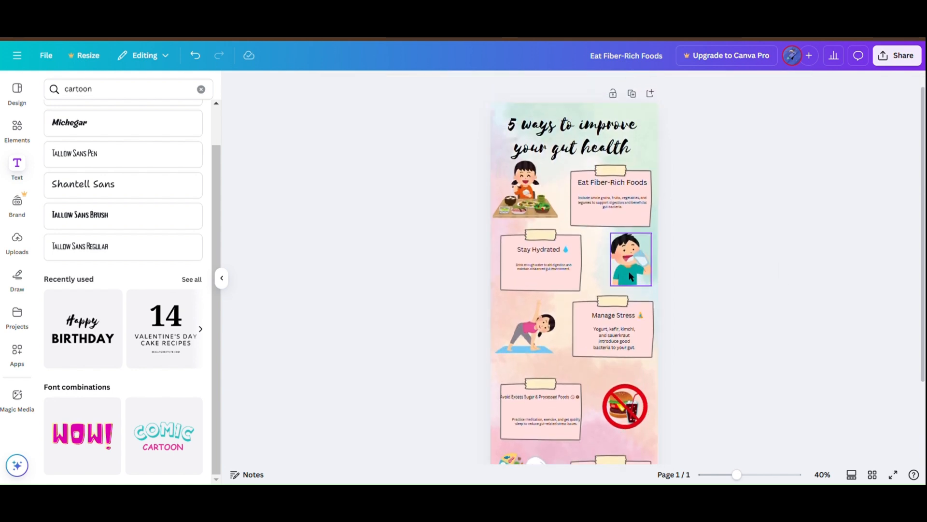
pyautogui.click(644, 182)
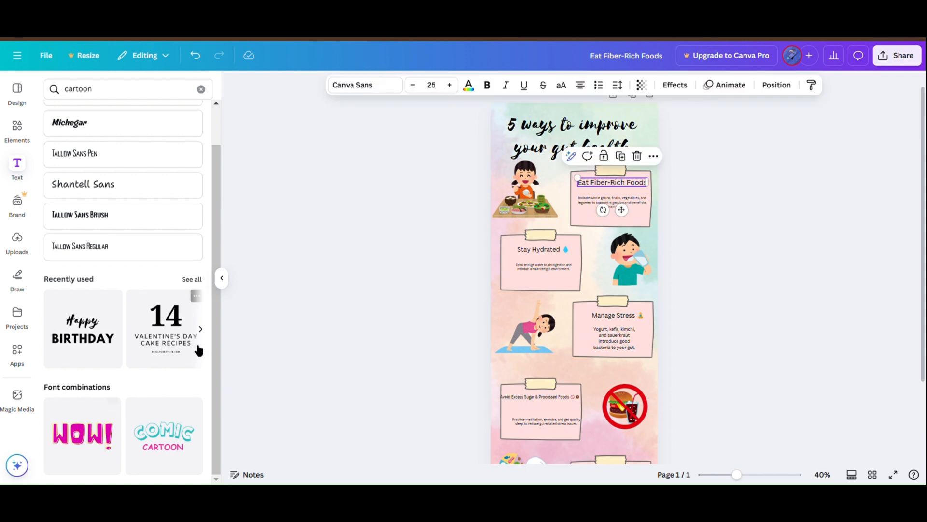
pyautogui.scroll(2, 138, 185)
pyautogui.click(106, 168)
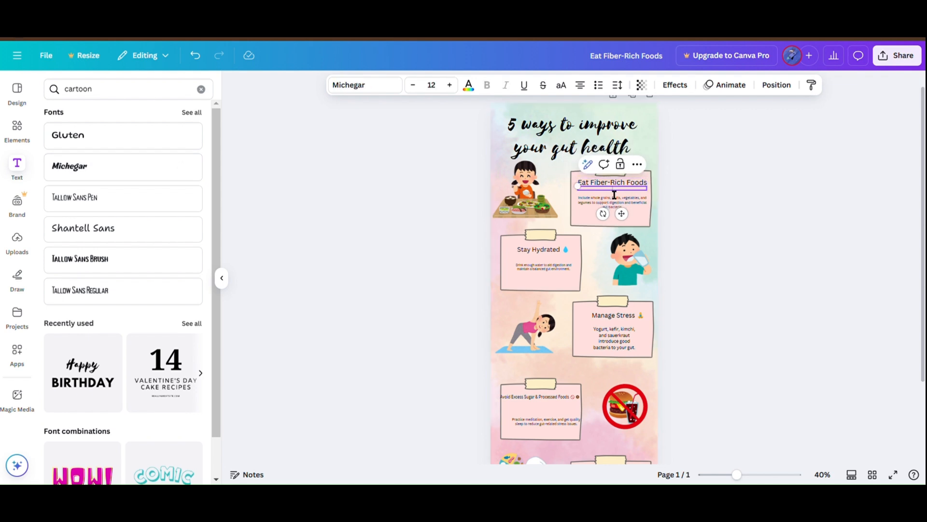
# Step: Copy the text of the Eat Fiber-Rich Foods heading on the first note and delete the original Canva Sans heading
pyautogui.click(582, 181)
pyautogui.doubleClick(600, 186)
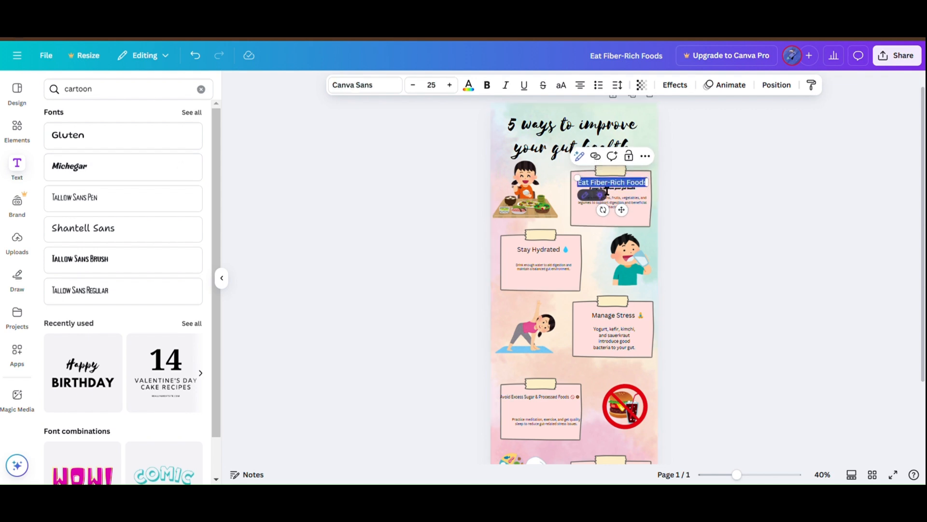
pyautogui.click(607, 191)
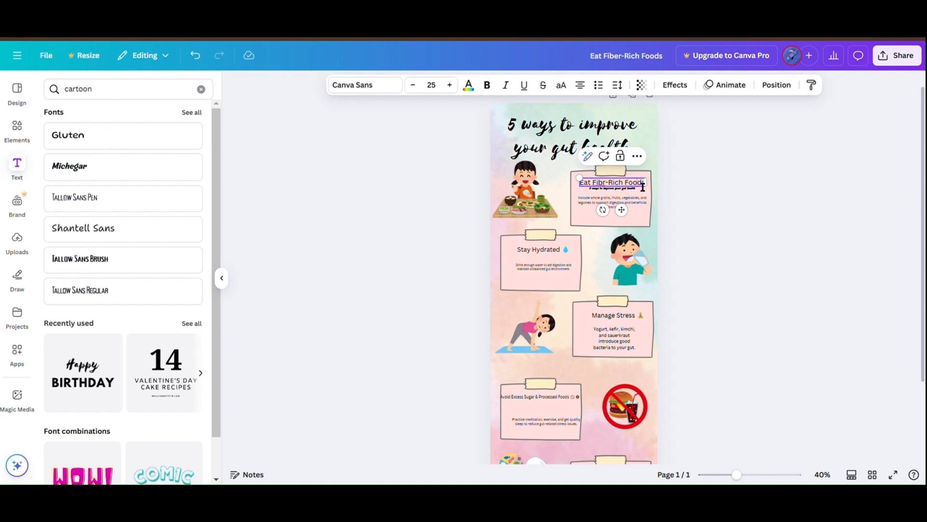
pyautogui.click(678, 185)
pyautogui.click(637, 183)
pyautogui.press('Delete')
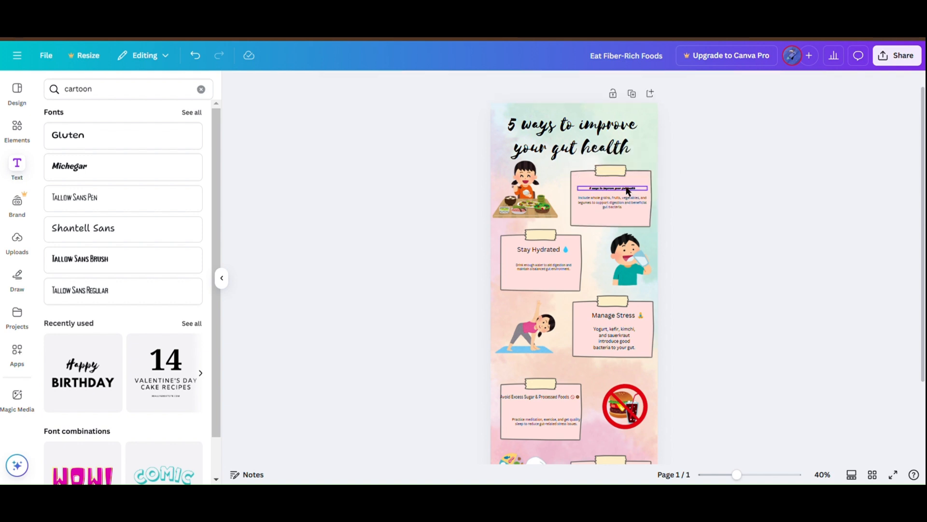
# Step: Set the Michegar text to "Eat Fiber-Rich Foods" at size 23 and move it into the first note's heading position
pyautogui.click(631, 192)
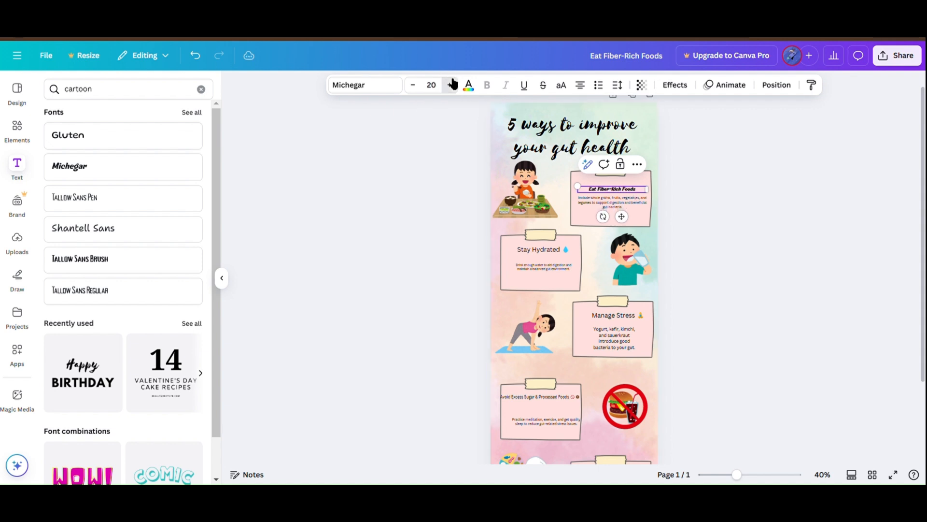
pyautogui.click(704, 191)
pyautogui.moveTo(628, 192); pyautogui.dragTo(626, 184)
pyautogui.click(711, 195)
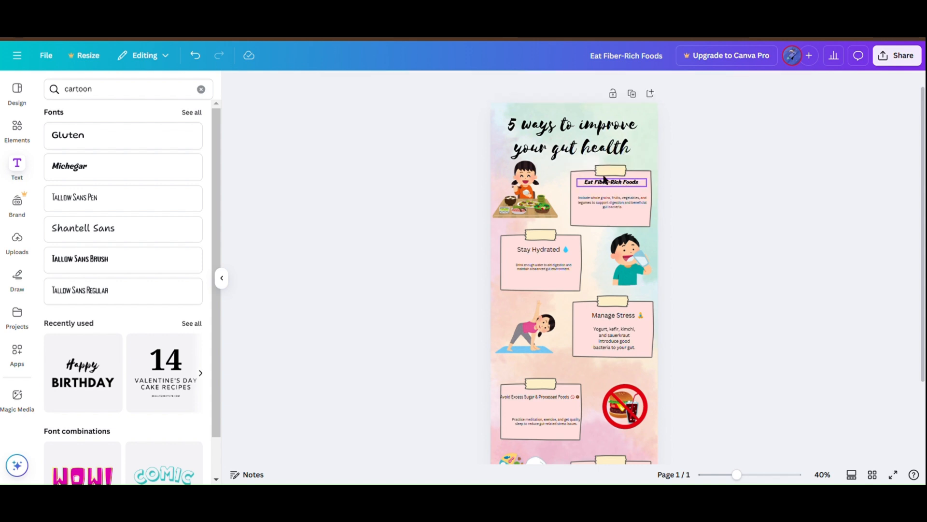
# Step: Duplicate the Michegar Eat Fiber-Rich Foods heading and move one copy onto the second note
pyautogui.click(605, 183)
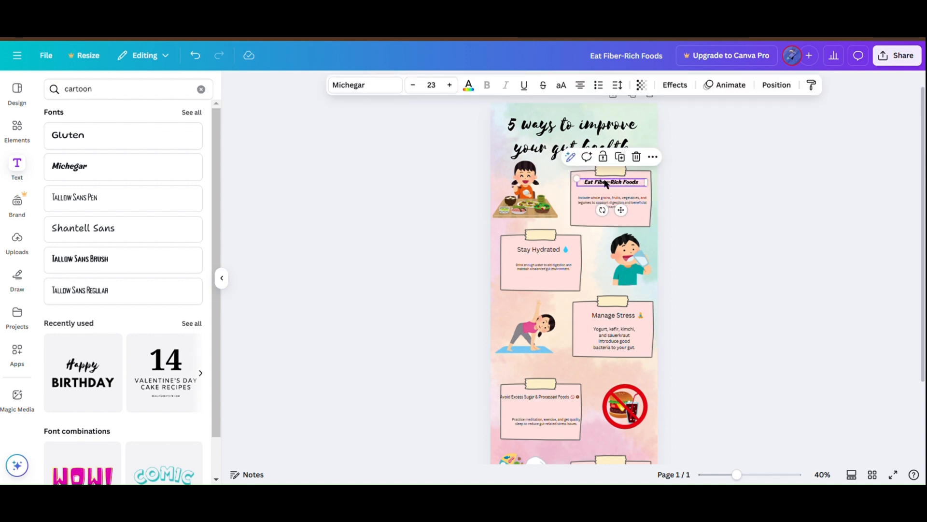
pyautogui.hotkey('ctrl', 'd')
pyautogui.hotkey('ctrl', 'd')
pyautogui.moveTo(611, 195); pyautogui.dragTo(532, 247)
# Step: Cut the Stay Hydrated text, including its droplet emoji, out of the second note's old Canva Sans heading
pyautogui.click(536, 251)
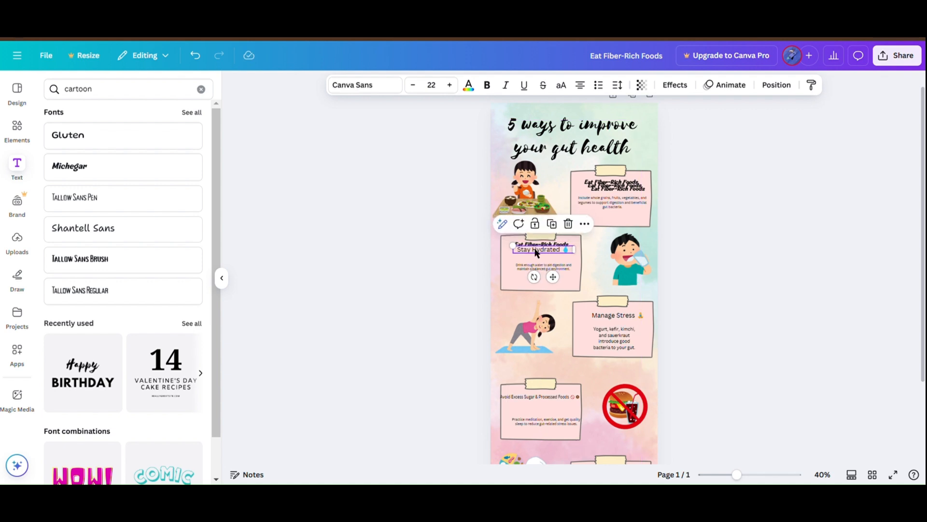
pyautogui.click(536, 248)
pyautogui.click(563, 252)
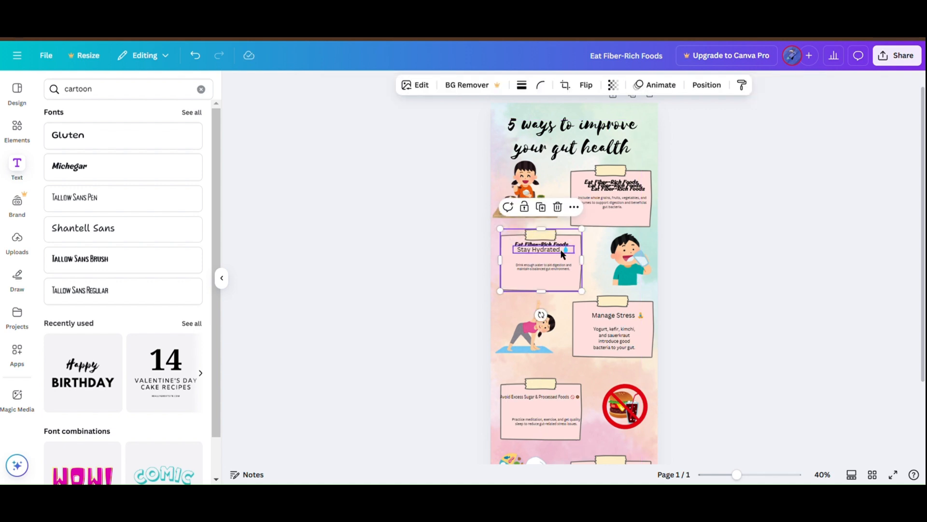
pyautogui.click(563, 252)
pyautogui.doubleClick(564, 254)
pyautogui.press('BackSpace')
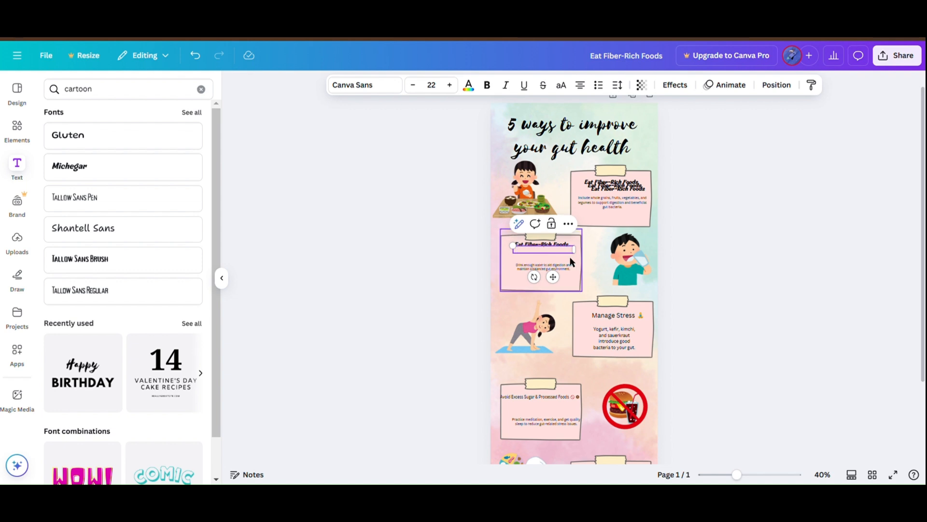
# Step: Replace the Michegar copy's text with "Stay Hydrated 💧" and position it as the second note's heading
pyautogui.click(567, 252)
pyautogui.click(566, 254)
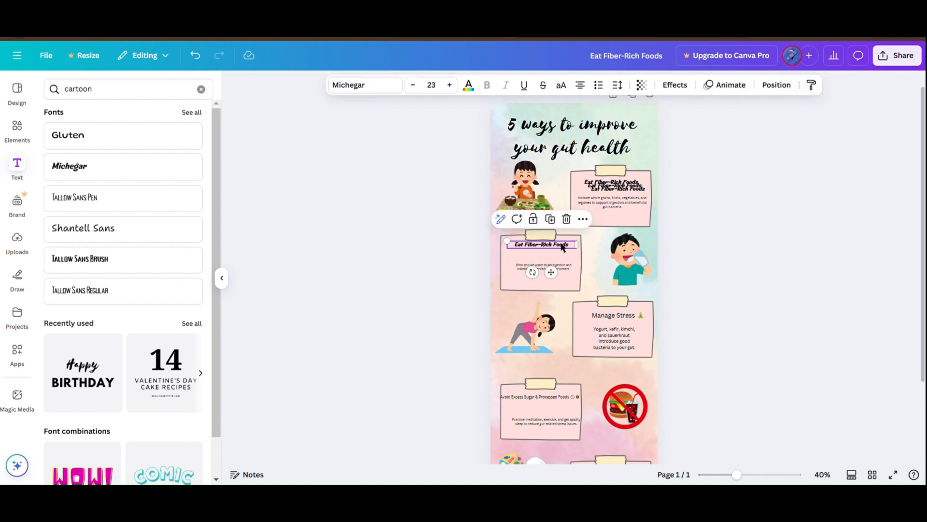
pyautogui.doubleClick(568, 251)
pyautogui.press('BackSpace')
pyautogui.click(673, 266)
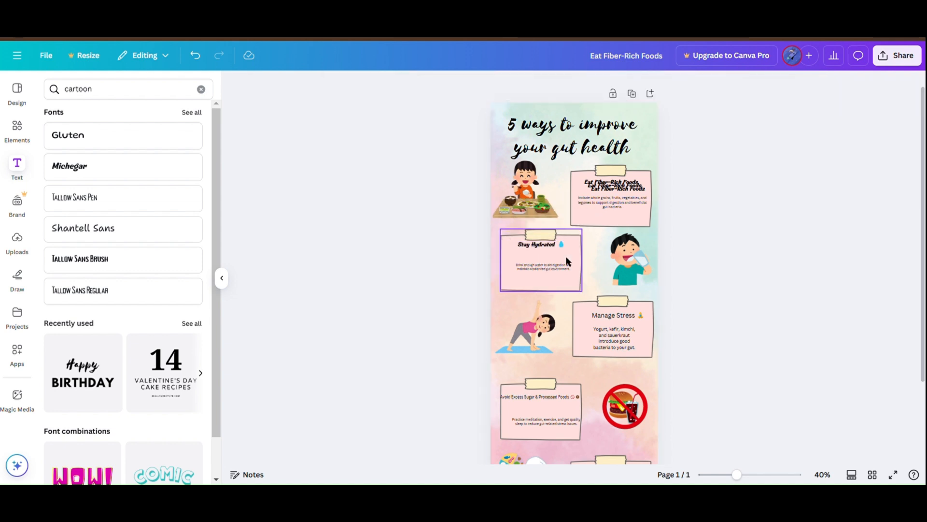
pyautogui.moveTo(543, 246); pyautogui.dragTo(547, 250)
# Step: Replace the third note's old Canva Sans heading with a spare Michegar copy reading "Manage Stress" plus its emoji
pyautogui.click(636, 318)
pyautogui.click(638, 320)
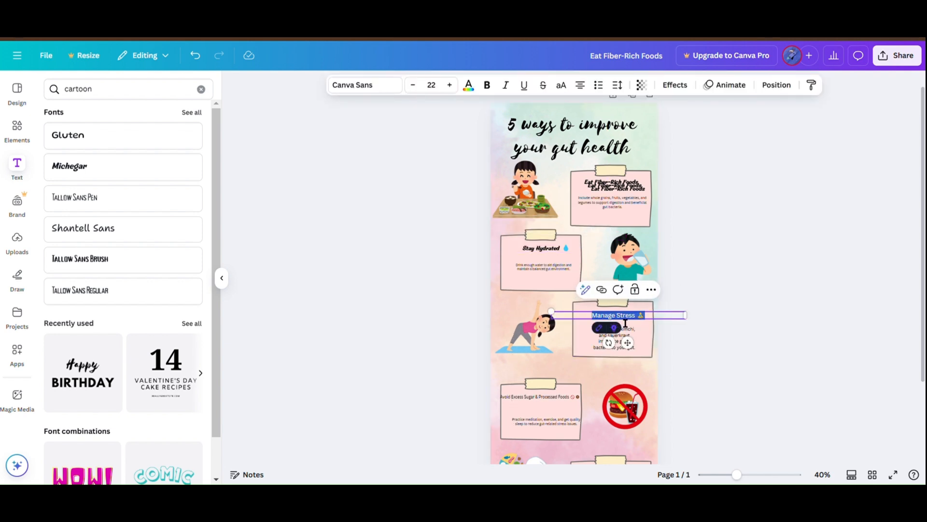
pyautogui.press('Escape')
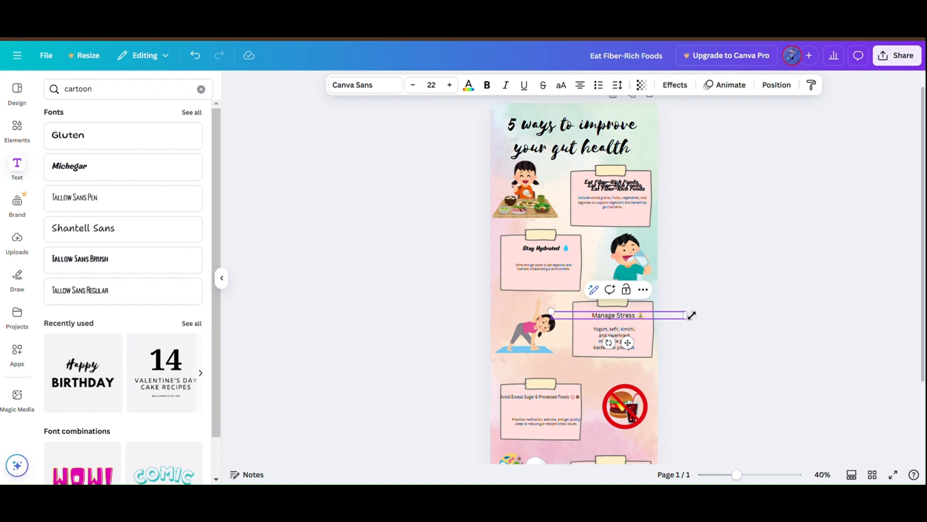
pyautogui.press('Delete')
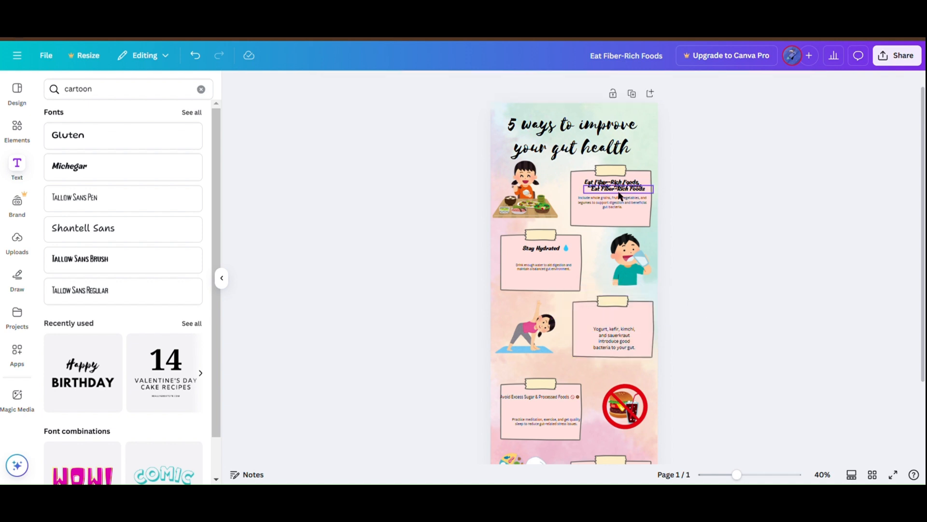
pyautogui.moveTo(617, 193); pyautogui.dragTo(621, 320)
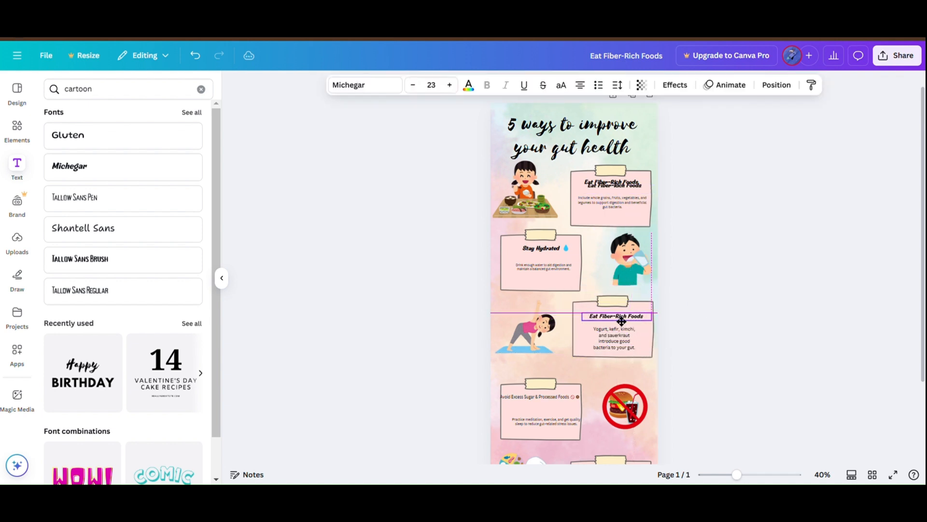
pyautogui.doubleClick(620, 321)
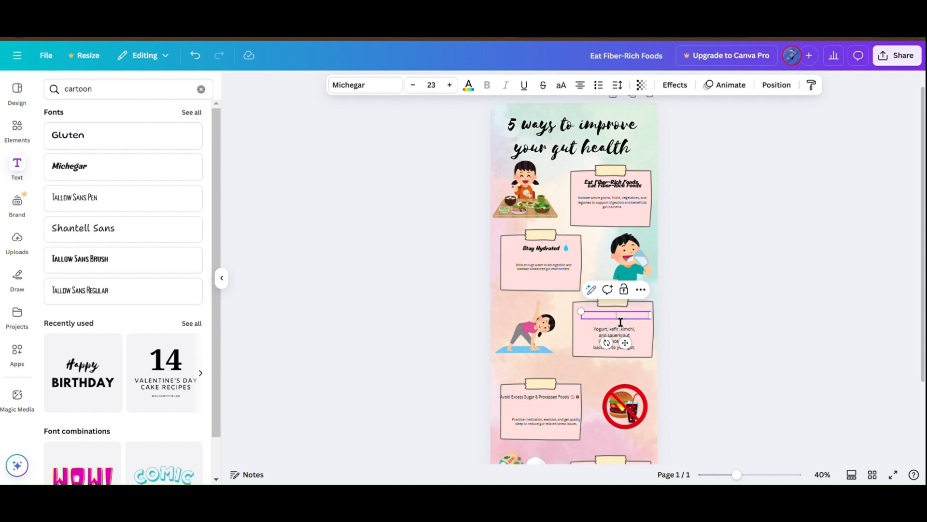
pyautogui.click(728, 330)
# Step: Move the spare Michegar heading onto the fourth note, then copy and delete that note's old Avoid Excess Sugar heading
pyautogui.scroll(-1, 613, 201)
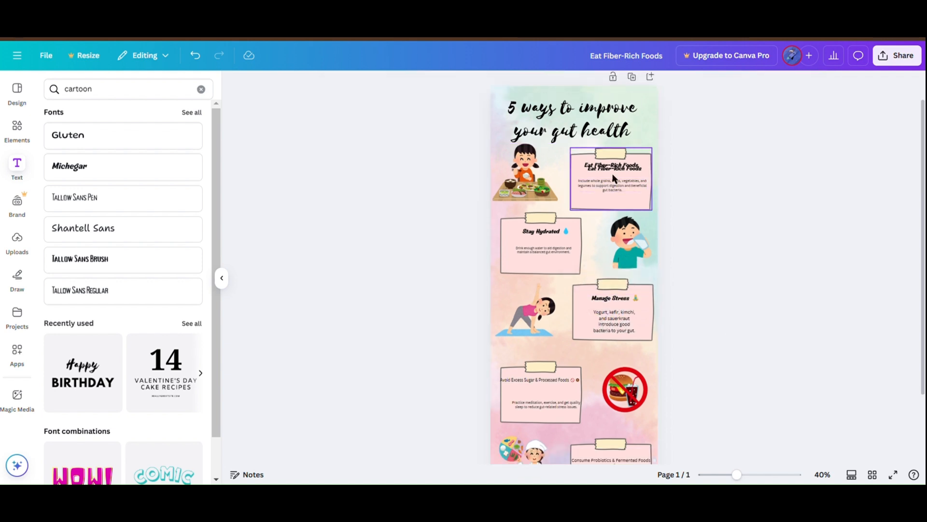
pyautogui.moveTo(612, 169); pyautogui.dragTo(555, 398)
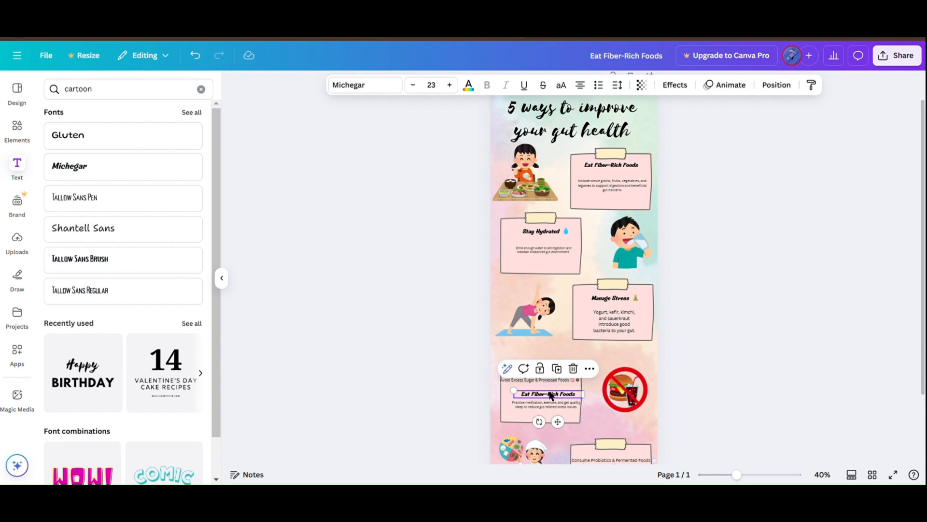
pyautogui.doubleClick(544, 380)
pyautogui.hotkey('ctrl', 'c')
pyautogui.click(436, 370)
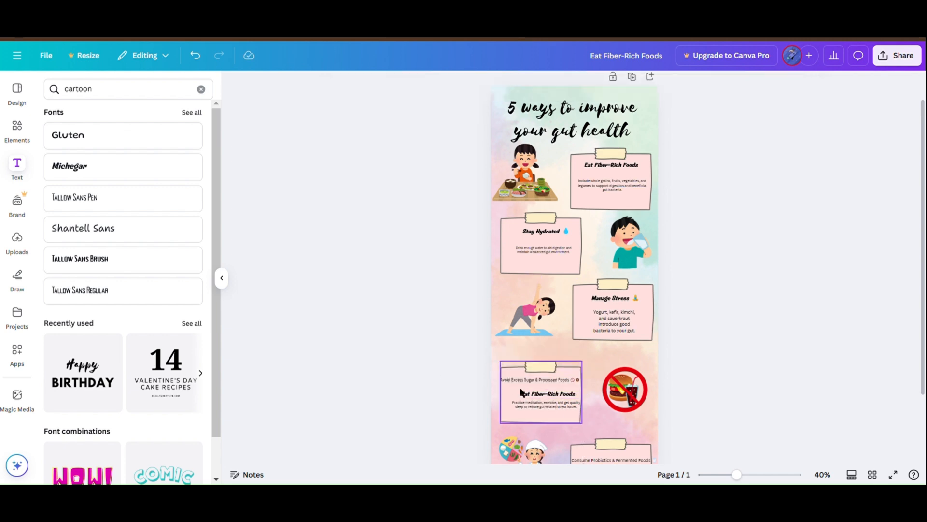
pyautogui.click(555, 381)
pyautogui.press('Delete')
# Step: Position the Michegar copy as the fourth note's heading with the text "Avoid Excess Sugar & Processed Foods" and no emojis
pyautogui.moveTo(557, 394); pyautogui.dragTo(552, 382)
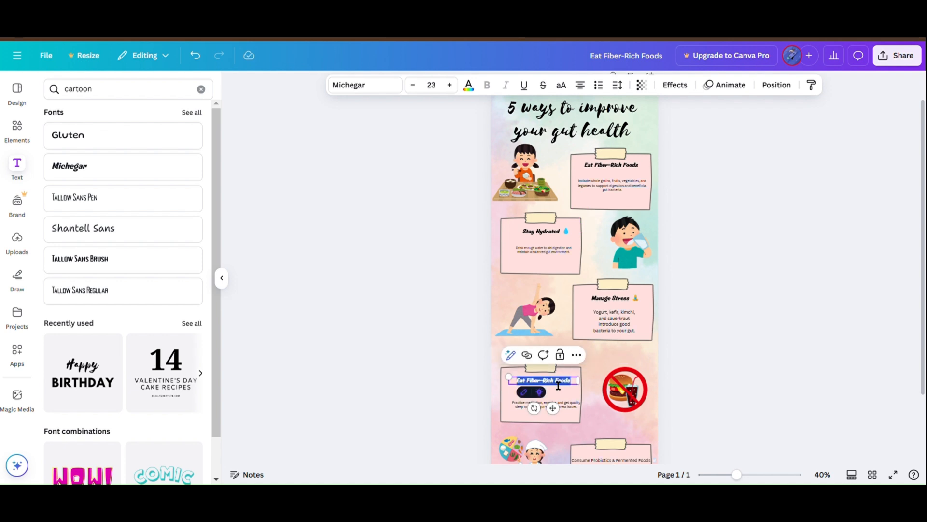
pyautogui.hotkey('ctrl', 'v')
pyautogui.click(458, 368)
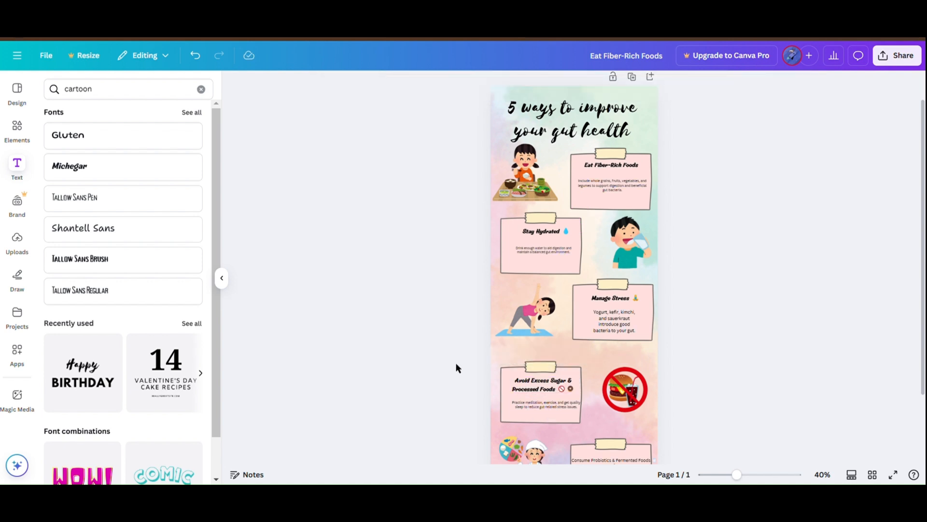
pyautogui.click(566, 392)
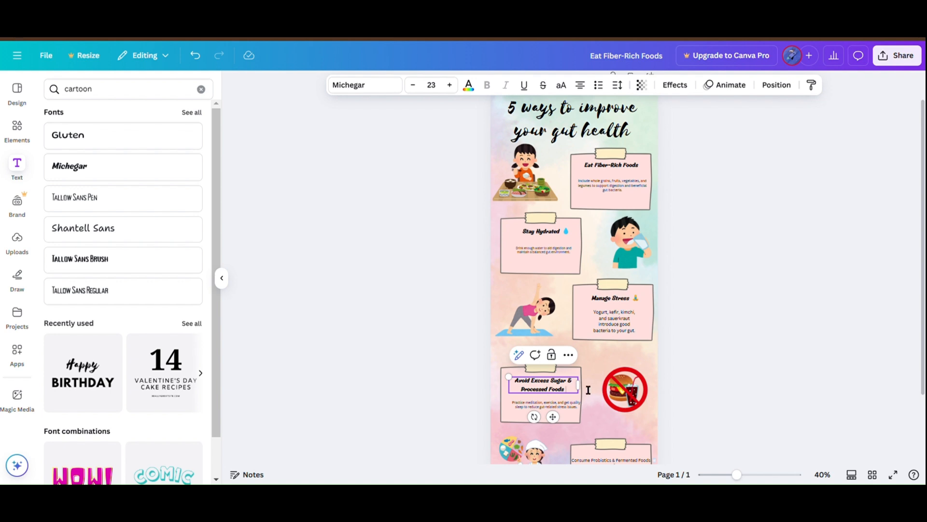
# Step: Copy the Consume Probiotics & Fermented Foods text from the fifth note and delete its old Canva Sans heading
pyautogui.scroll(-3, 718, 356)
pyautogui.click(617, 379)
pyautogui.tripleClick(627, 380)
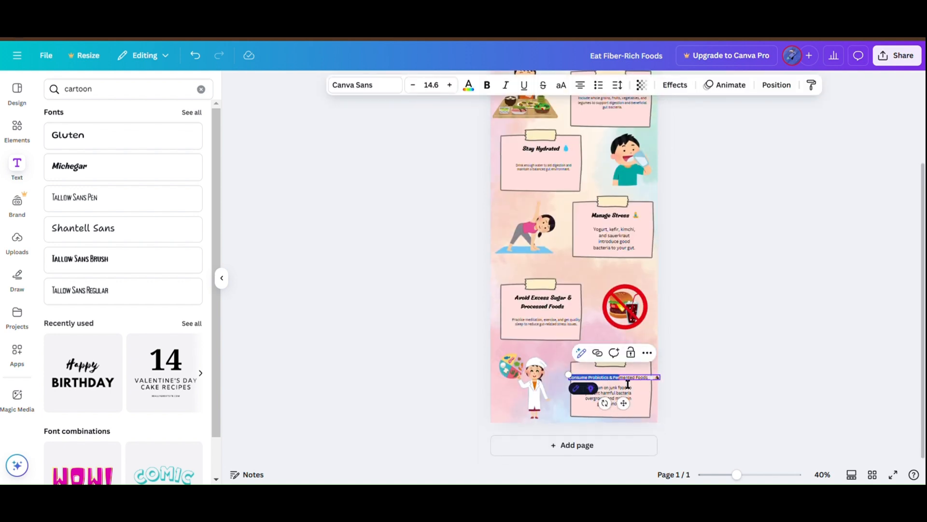
pyautogui.click(745, 384)
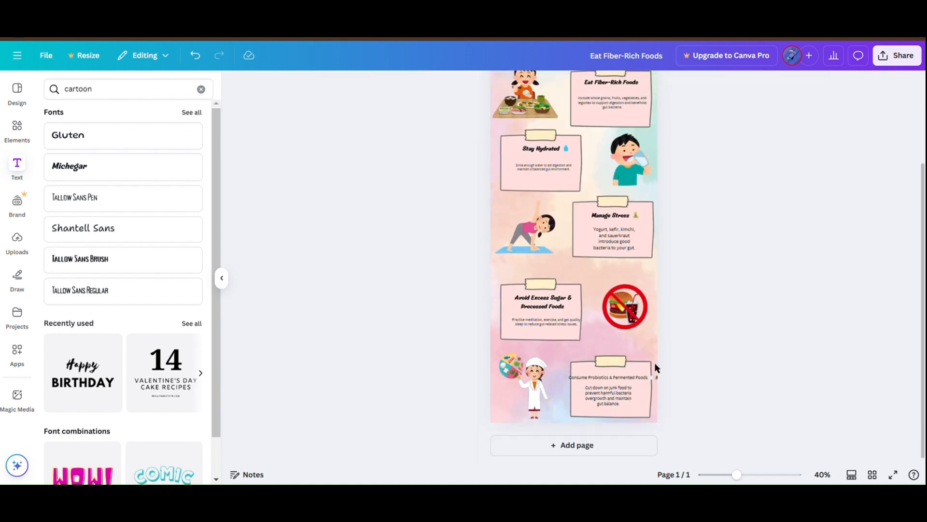
pyautogui.click(652, 377)
pyautogui.press('Delete')
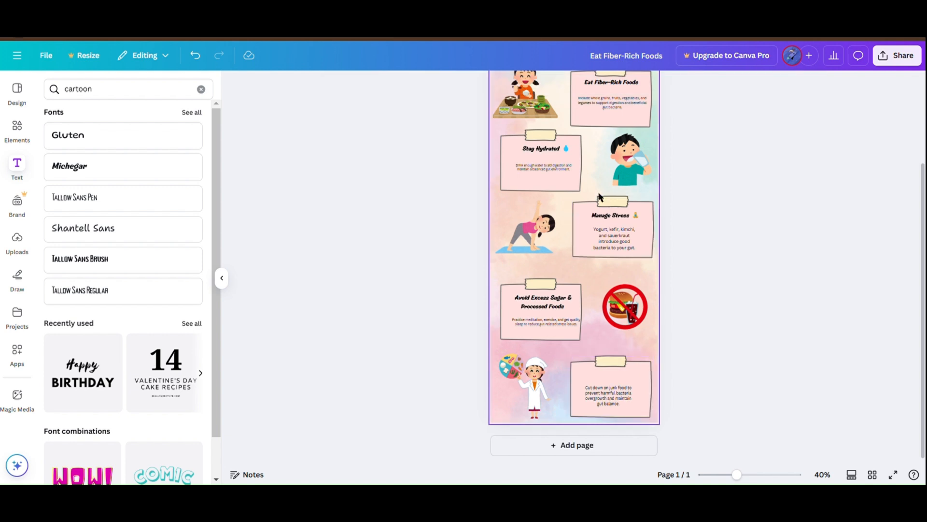
# Step: Paste "Consume Probiotics & Fermented Foods" as a new Michegar text and remove its trailing emojis
pyautogui.click(620, 83)
pyautogui.click(785, 305)
pyautogui.write('Consume Probiotics & Fermented Foods 🥛🍣')
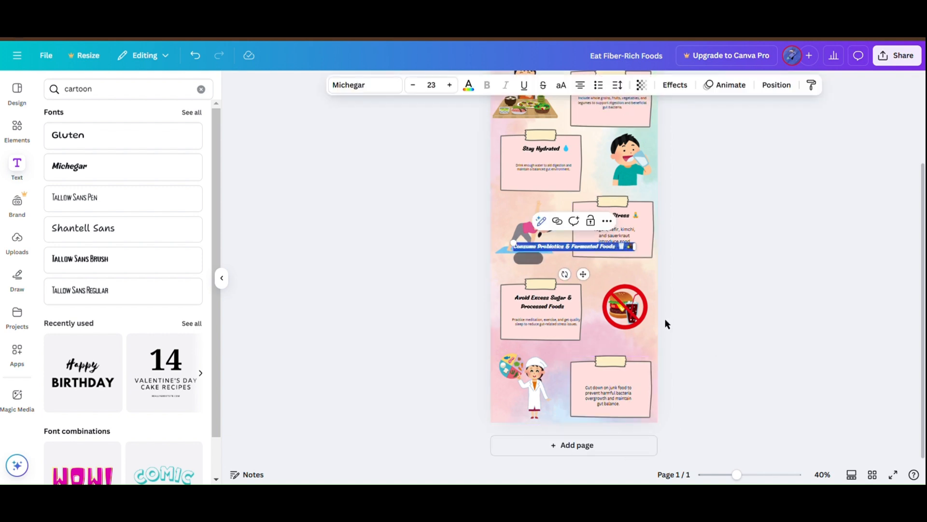
pyautogui.click(636, 254)
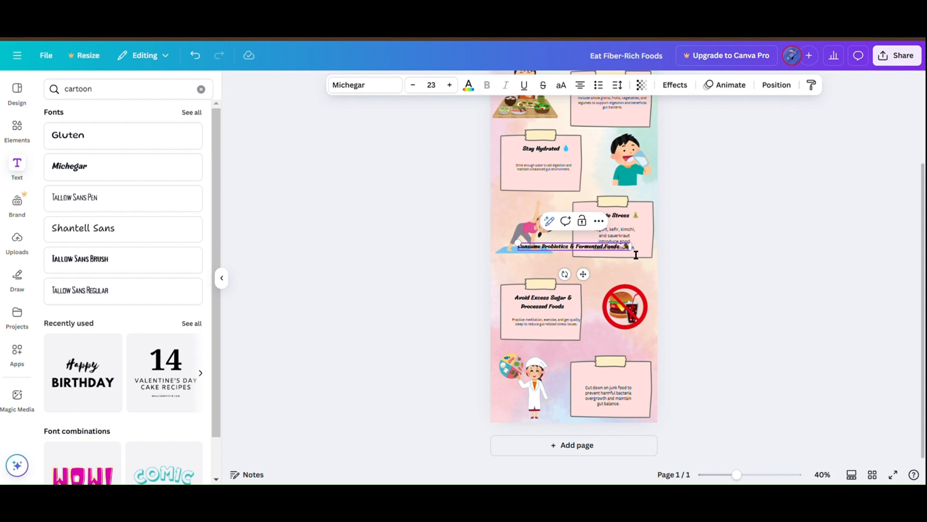
pyautogui.click(609, 256)
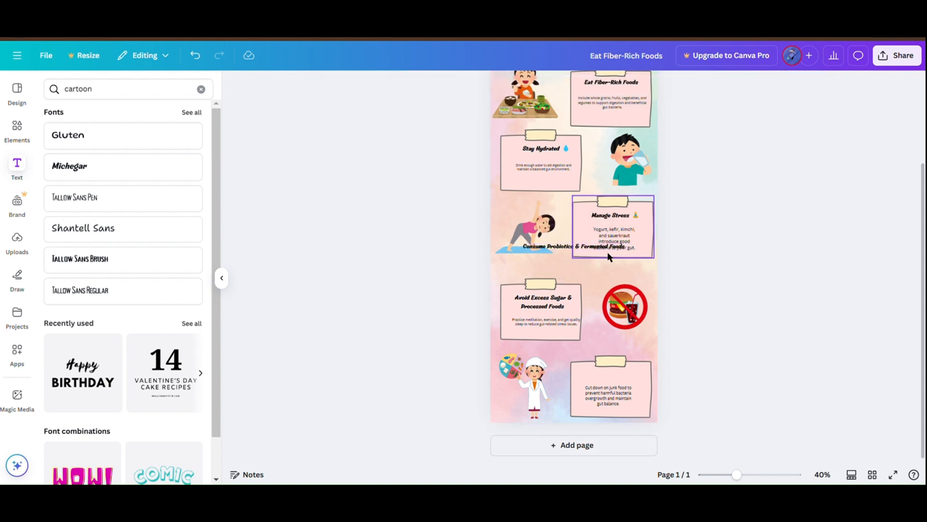
# Step: Move the Consume Probiotics & Fermented Foods heading onto the fifth note, wrapped over two lines beneath the tape
pyautogui.click(571, 248)
pyautogui.moveTo(572, 249); pyautogui.dragTo(625, 385)
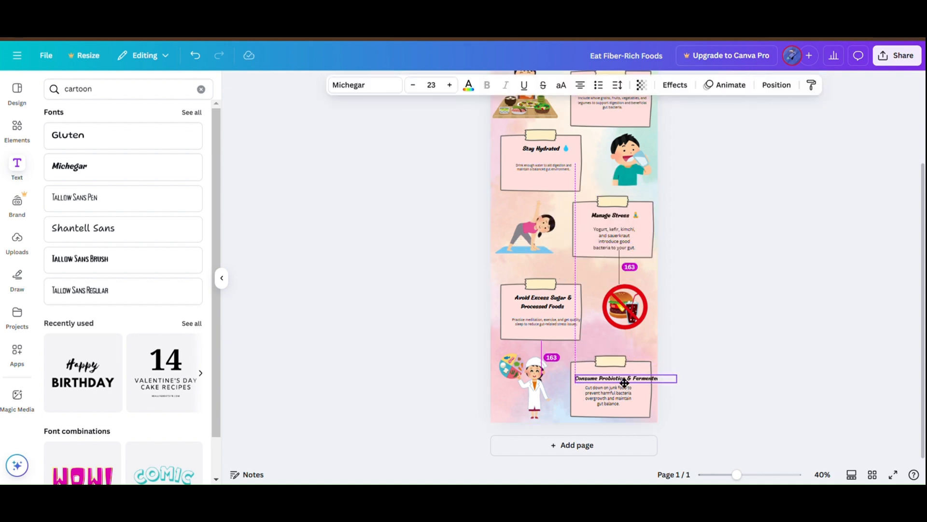
pyautogui.press('Return')
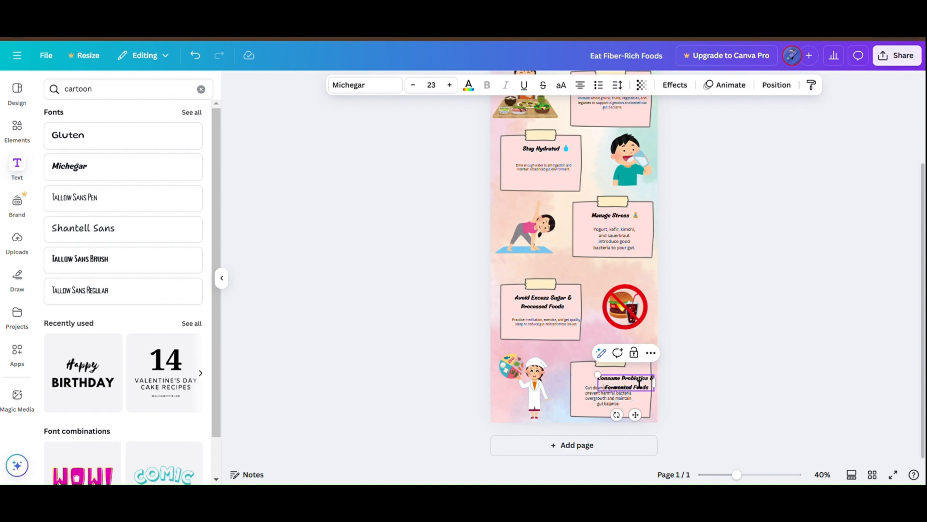
pyautogui.click(578, 372)
pyautogui.moveTo(604, 378); pyautogui.dragTo(634, 385)
pyautogui.click(649, 385)
pyautogui.click(731, 312)
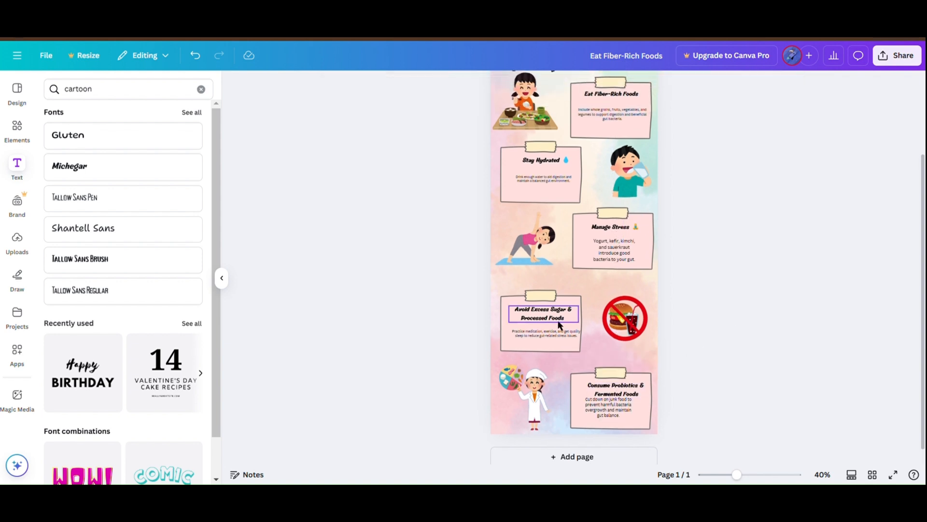
# Step: Fine-tune the positions of the Michegar headings on the first and fifth notes after checking the fourth
pyautogui.moveTo(560, 325); pyautogui.dragTo(556, 323)
pyautogui.scroll(1, 793, 183)
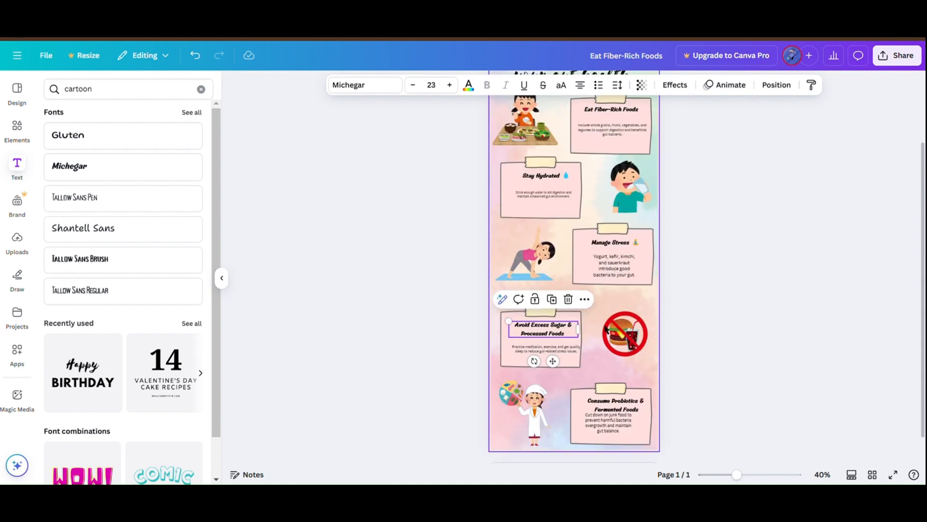
pyautogui.click(770, 240)
pyautogui.scroll(2, 771, 240)
pyautogui.scroll(-3, 770, 240)
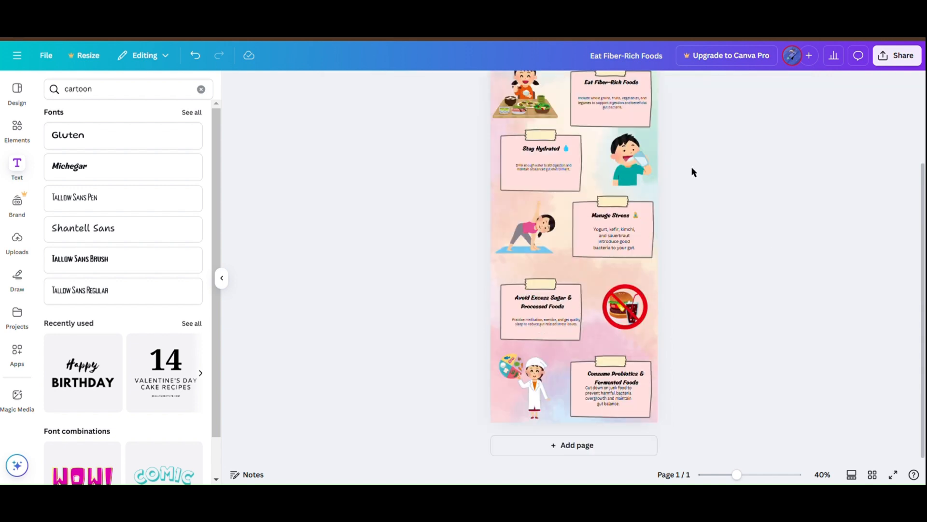
pyautogui.scroll(1, 694, 172)
pyautogui.moveTo(623, 98); pyautogui.dragTo(625, 100)
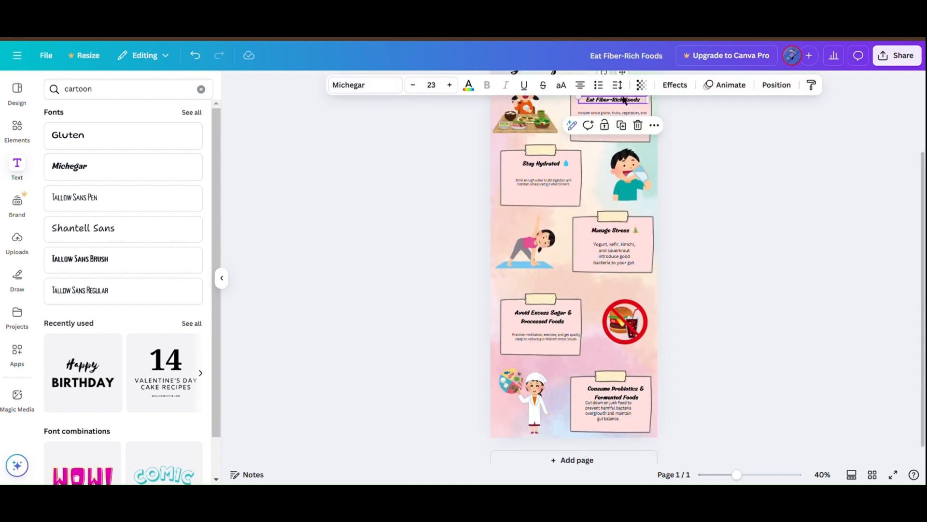
pyautogui.scroll(-1, 718, 162)
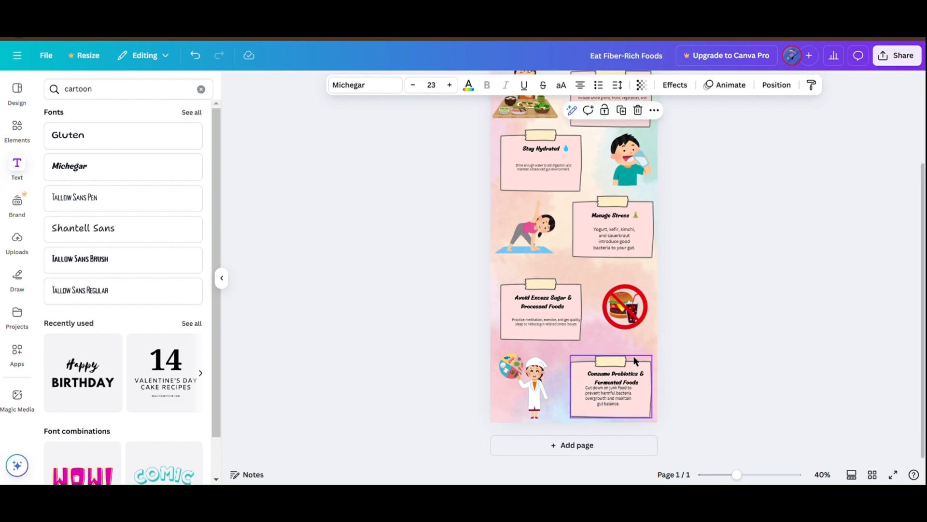
pyautogui.moveTo(638, 381); pyautogui.dragTo(636, 382)
# Step: Delete the Canva Sans body text from the fifth note
pyautogui.click(609, 396)
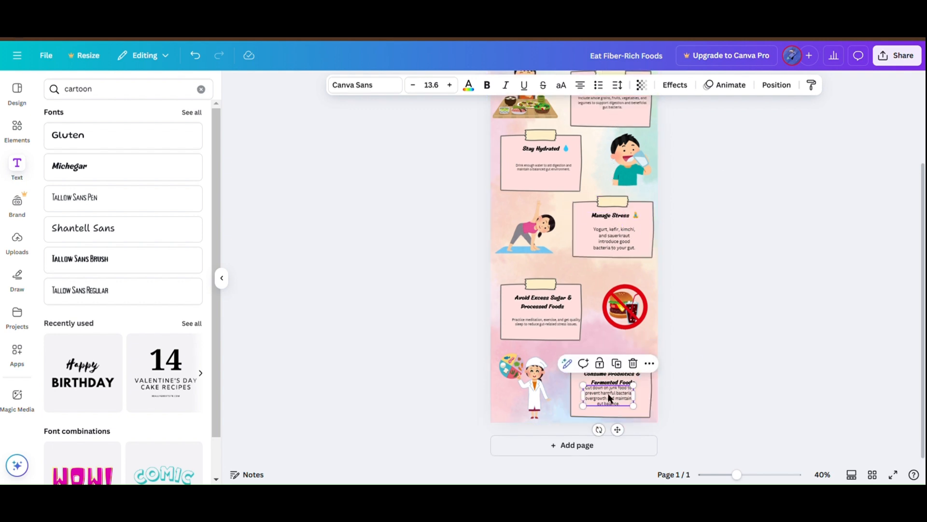
pyautogui.click(633, 363)
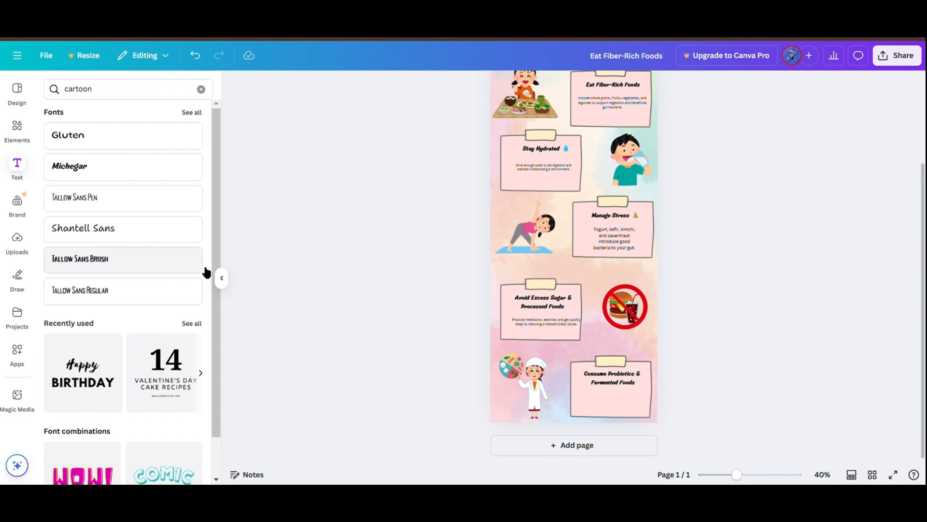
pyautogui.scroll(-1, 172, 188)
pyautogui.scroll(1, 158, 265)
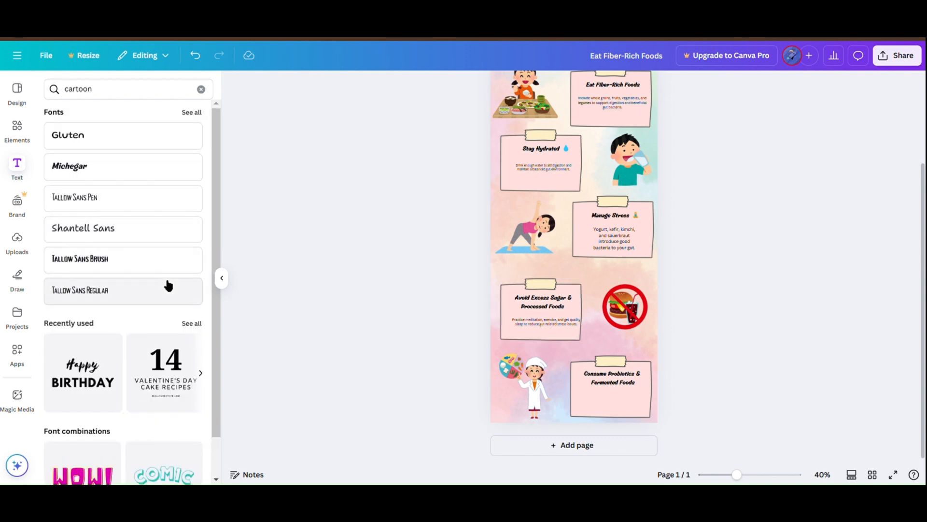
# Step: Add an enlarged Tallow Sans Regular text reading "Cut down on junk food to prevent harmful bacteria overgrowth and maintain gut balance."
pyautogui.click(168, 286)
pyautogui.hotkey('alt', 'Tab')
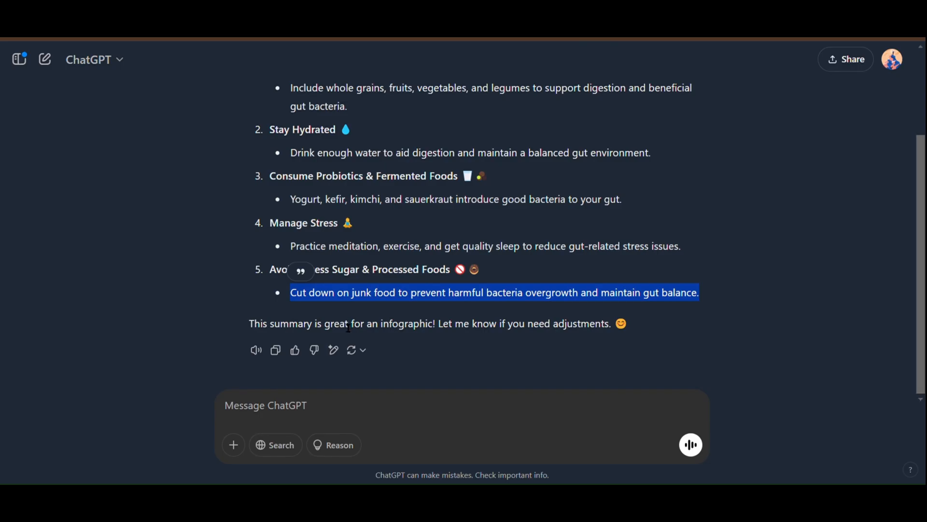
pyautogui.hotkey('alt', 'Tab')
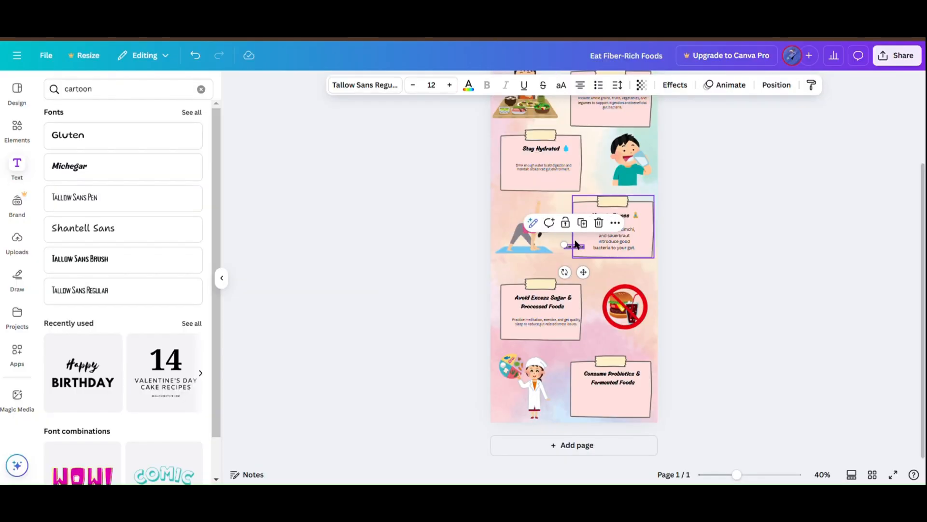
pyautogui.moveTo(570, 248); pyautogui.dragTo(525, 221)
pyautogui.doubleClick(563, 243)
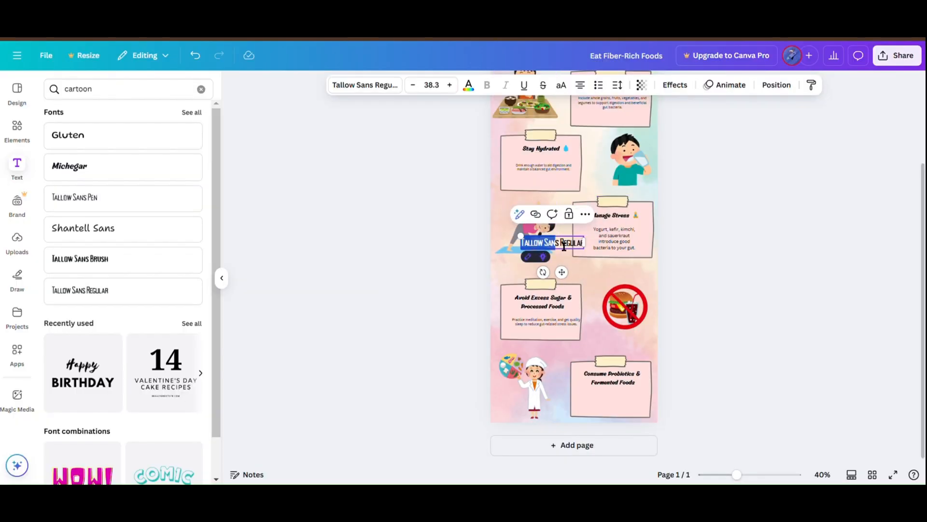
pyautogui.press('BackSpace')
pyautogui.write('Cut down on junk food to prevent harmful bacteria overgrowth and maintain gut balance.')
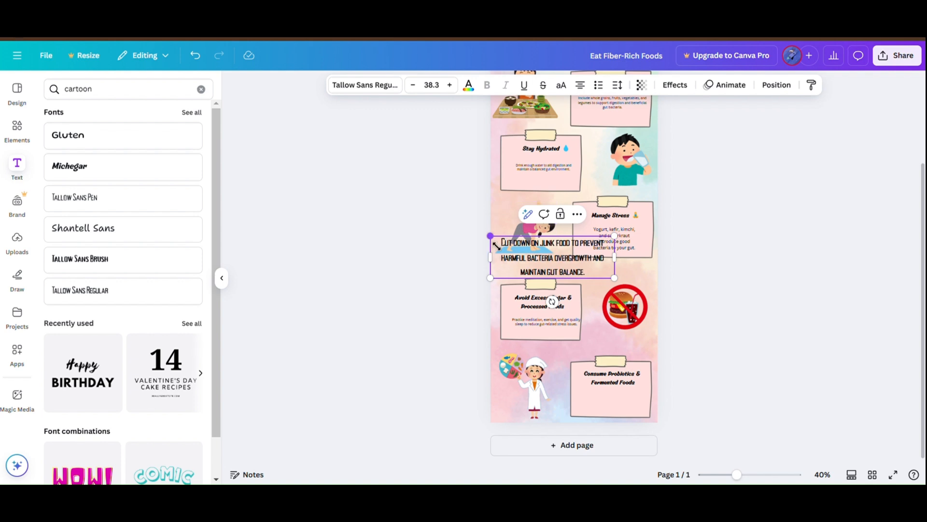
# Step: Shrink the junk food text and place it below the heading on the fifth note
pyautogui.moveTo(496, 245); pyautogui.dragTo(581, 395)
pyautogui.click(559, 266)
pyautogui.click(701, 355)
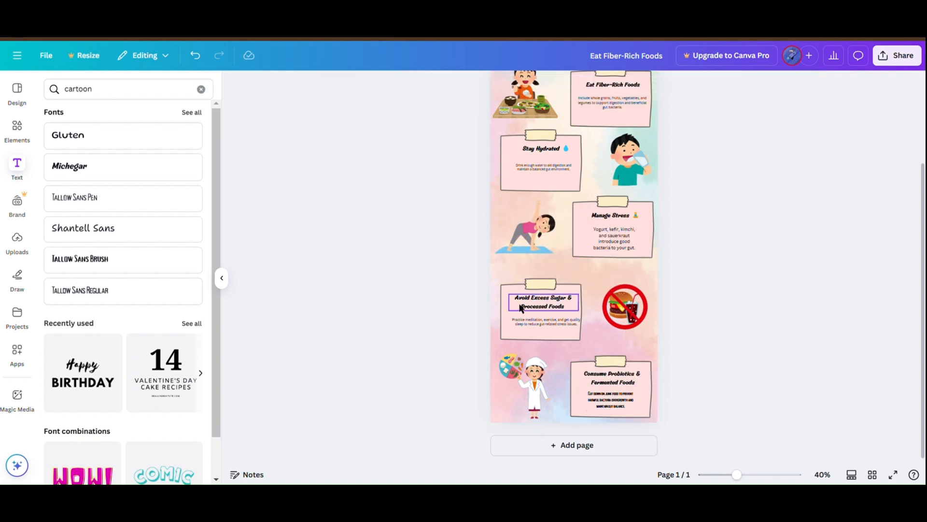
# Step: Copy the meditation and sleep body text from the fourth note and delete its old text box
pyautogui.click(536, 322)
pyautogui.doubleClick(543, 323)
pyautogui.hotkey('ctrl', 'c')
pyautogui.click(386, 278)
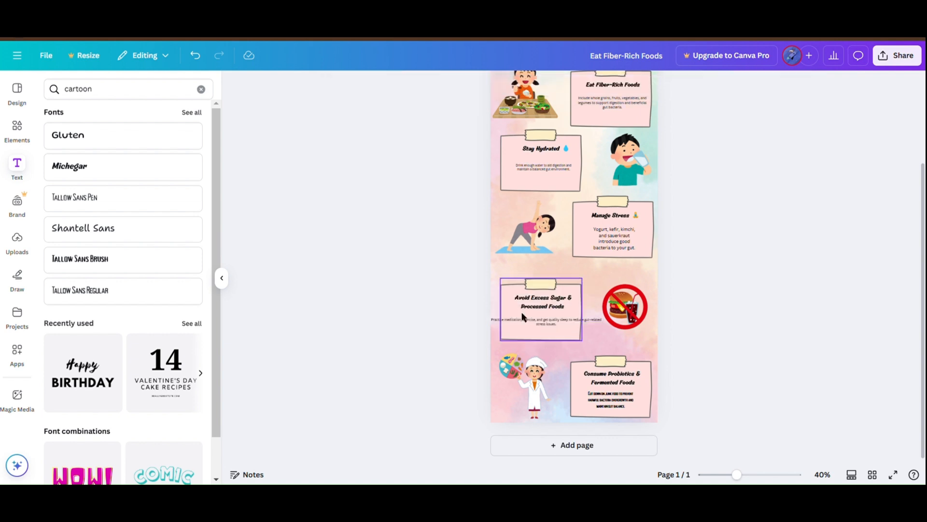
pyautogui.click(566, 321)
pyautogui.press('Delete')
pyautogui.hotkey('ctrl', 'v')
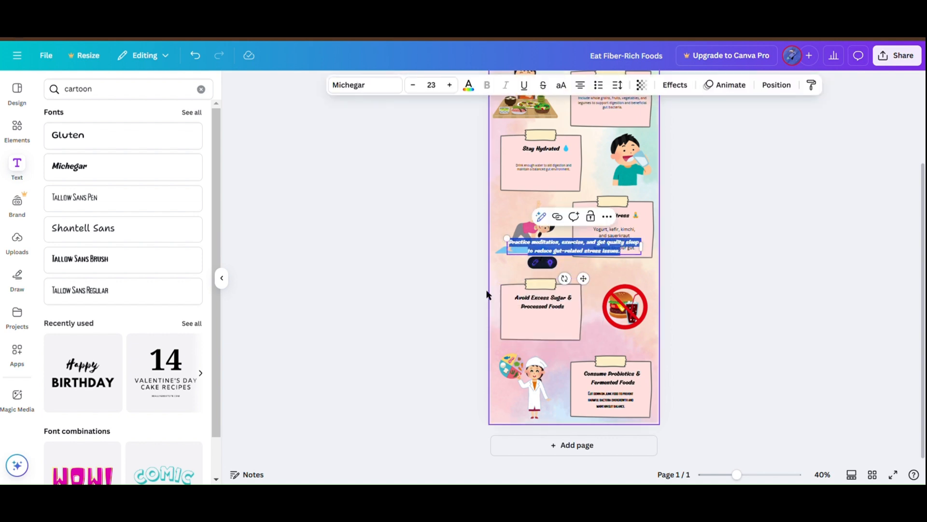
pyautogui.click(444, 281)
pyautogui.click(558, 249)
pyautogui.press('Delete')
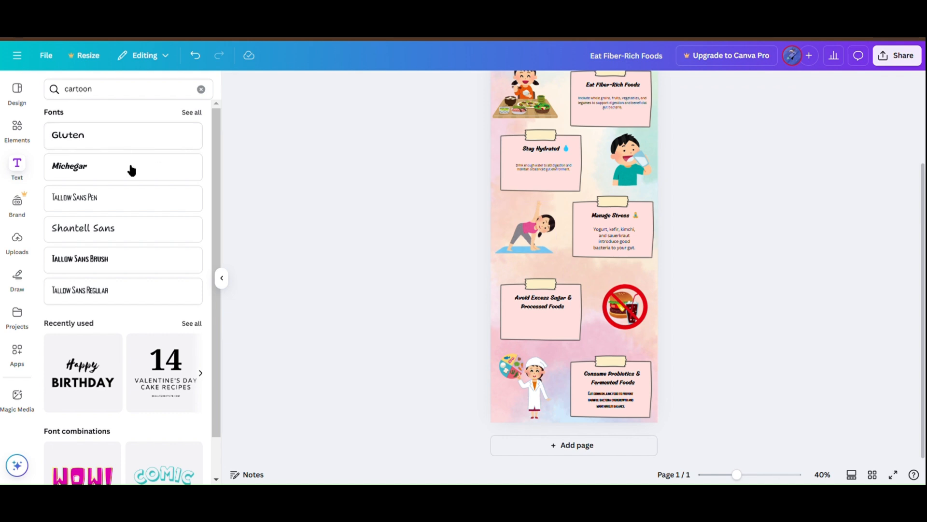
# Step: Add an enlarged Tallow Sans Regular text reading "Practice meditation, exercise, and get quality sleep to reduce gut-related stress issues."
pyautogui.click(159, 295)
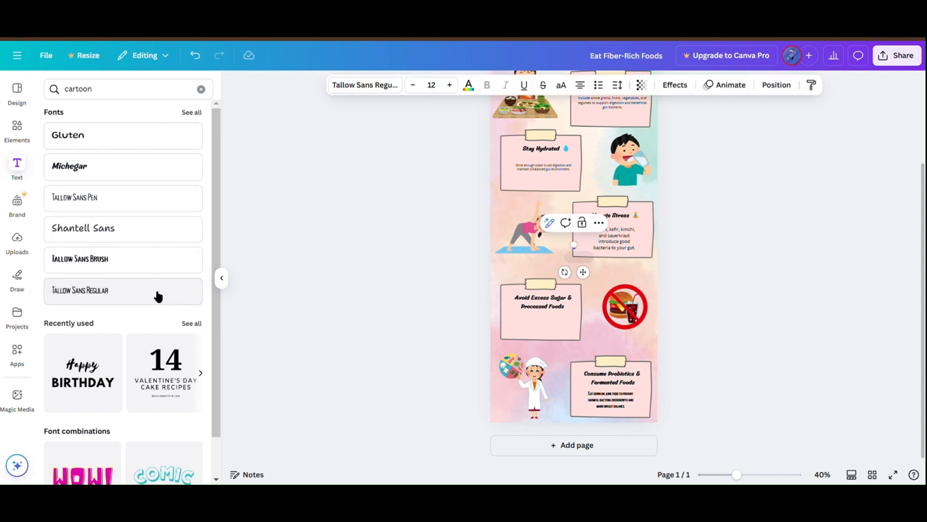
pyautogui.moveTo(538, 247); pyautogui.dragTo(509, 236)
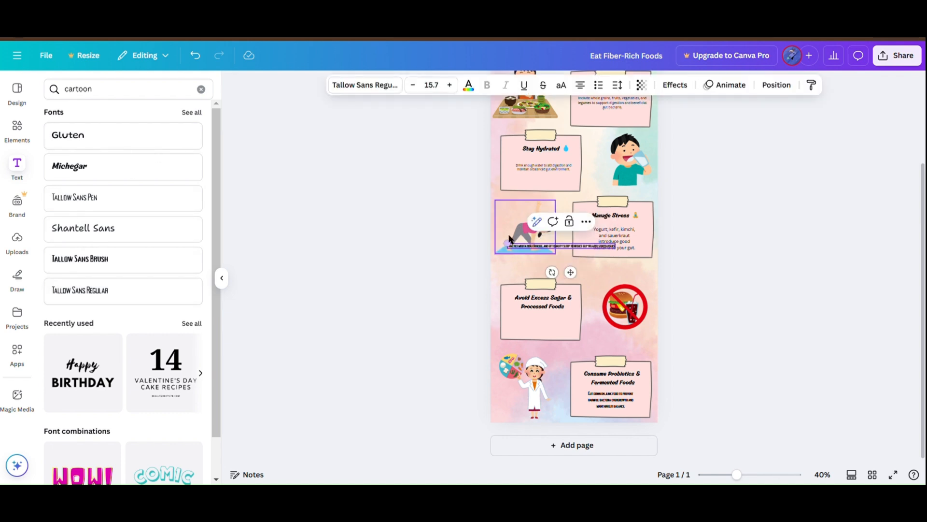
pyautogui.hotkey('ctrl', 'z')
pyautogui.click(452, 88)
pyautogui.click(452, 88)
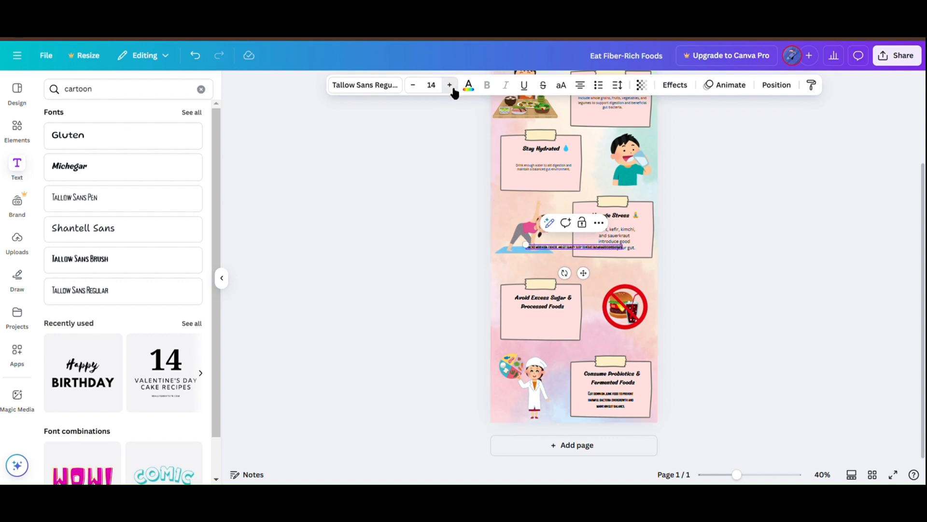
pyautogui.click(622, 406)
pyautogui.click(570, 248)
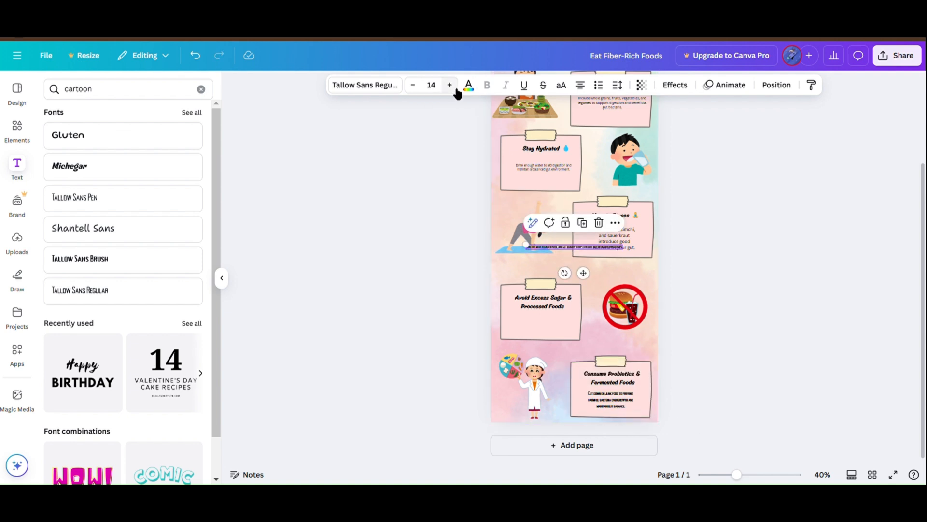
# Step: Set the meditation text's font size to 16.8 and move it onto the Avoid Excess Sugar & Processed Foods note
pyautogui.click(443, 91)
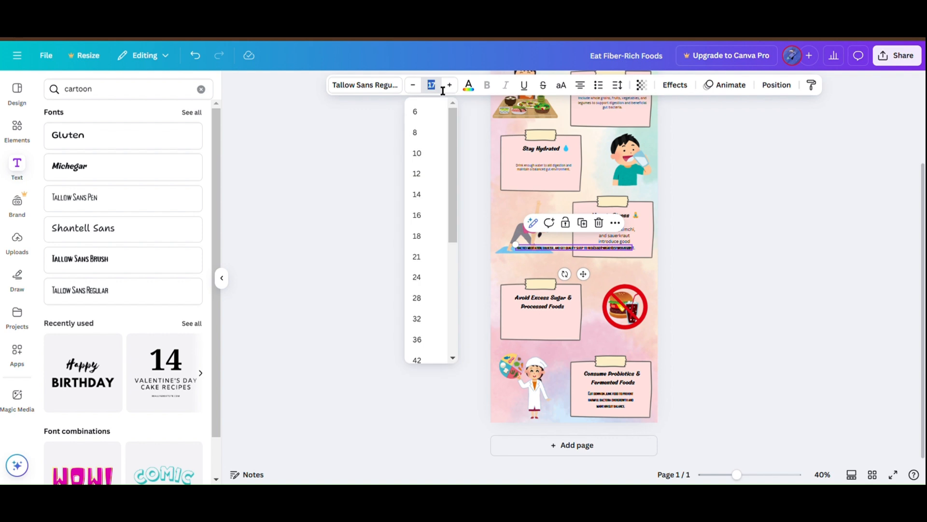
pyautogui.write('6.8')
pyautogui.press('BackSpace')
pyautogui.press('BackSpace')
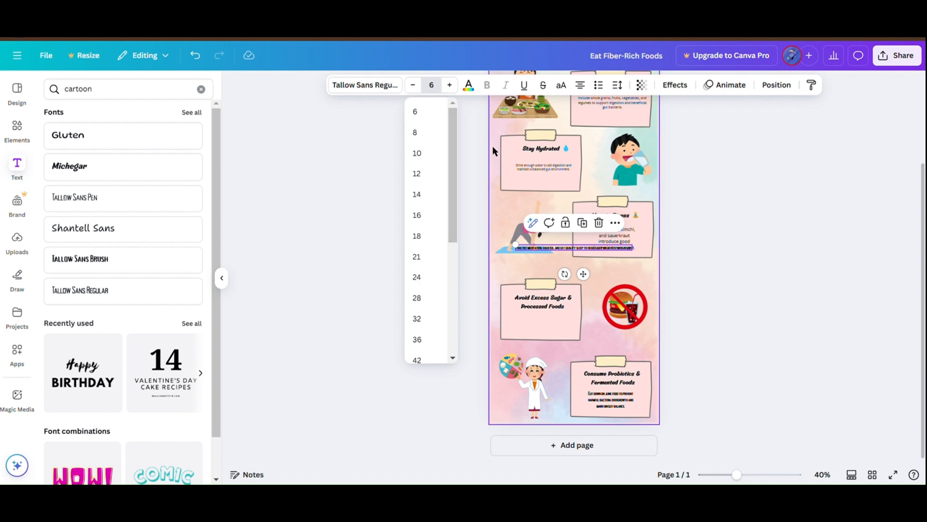
pyautogui.press('Return')
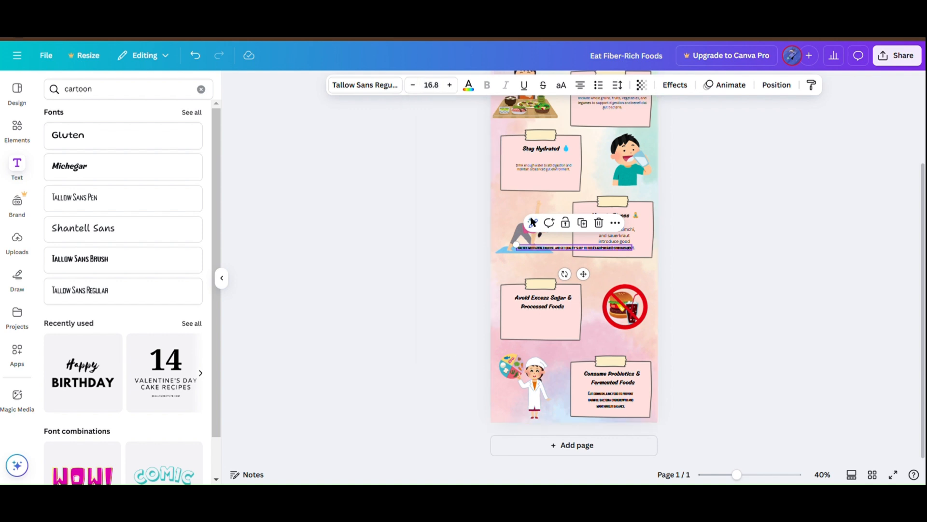
pyautogui.moveTo(515, 247); pyautogui.dragTo(552, 322)
pyautogui.doubleClick(570, 322)
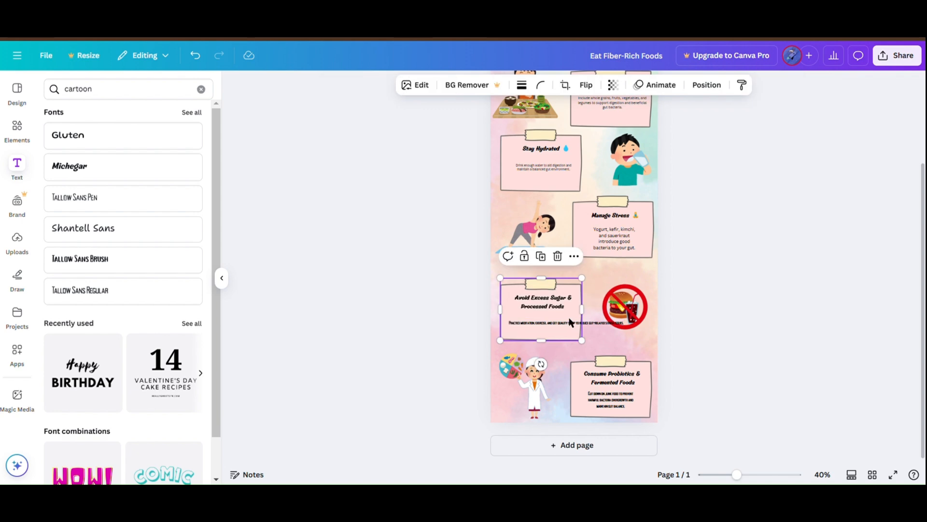
# Step: Break the meditation text into two lines after "sleep" and centre it below the heading on the fourth note
pyautogui.scroll(4, 575, 324)
pyautogui.click(819, 269)
pyautogui.click(597, 331)
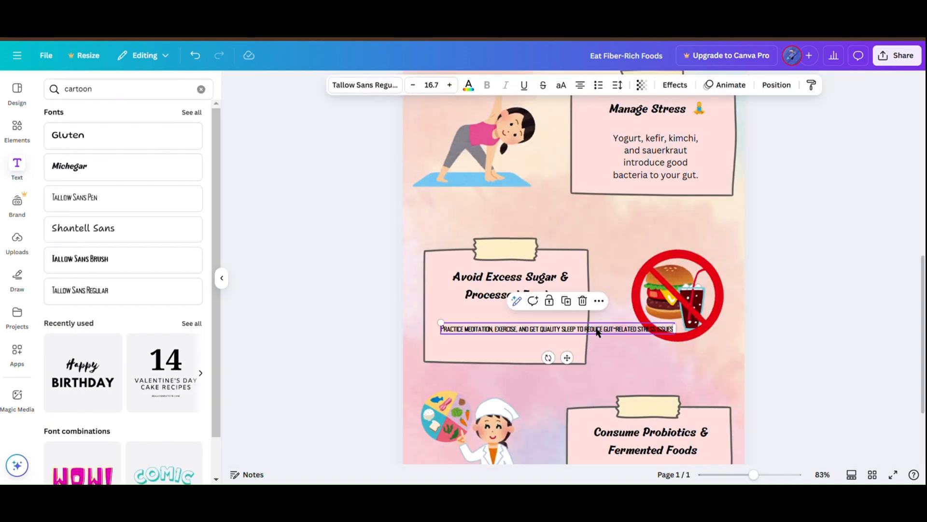
pyautogui.doubleClick(572, 330)
pyautogui.click(579, 332)
pyautogui.press('Return')
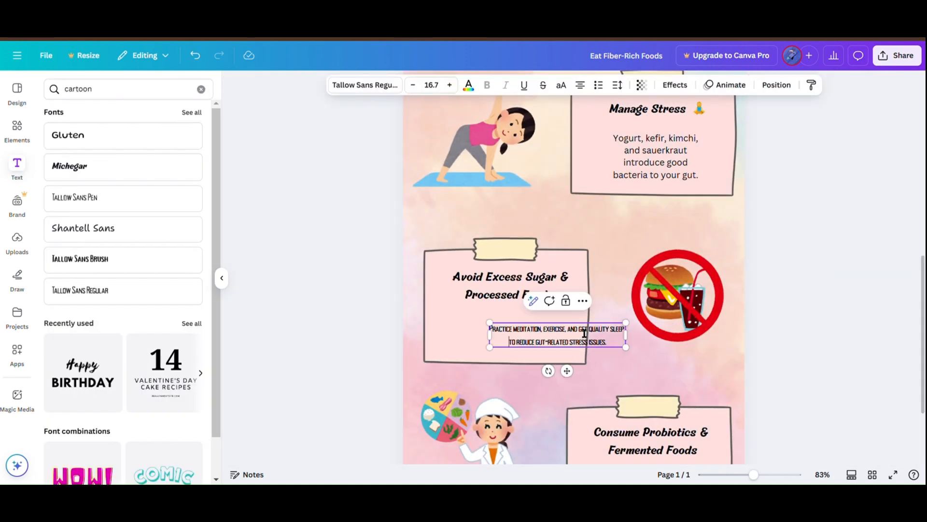
pyautogui.click(474, 306)
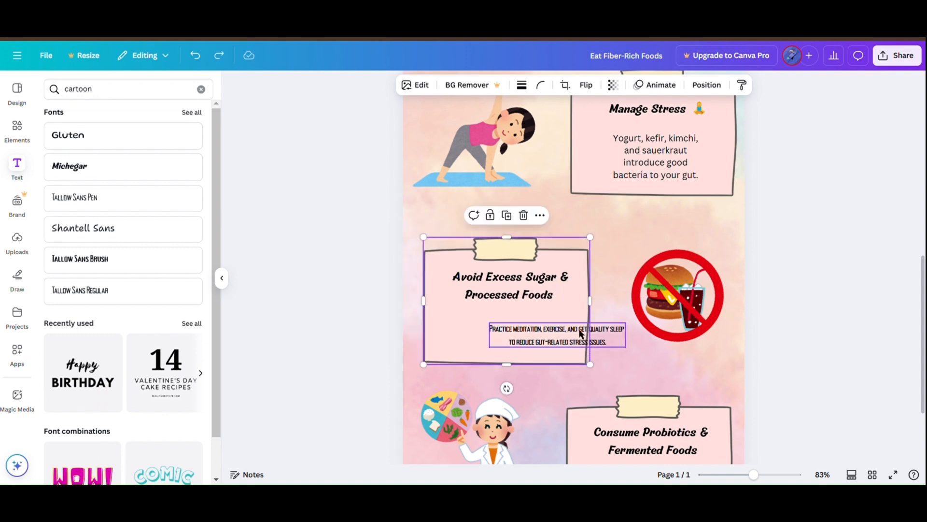
pyautogui.moveTo(603, 331); pyautogui.dragTo(570, 328)
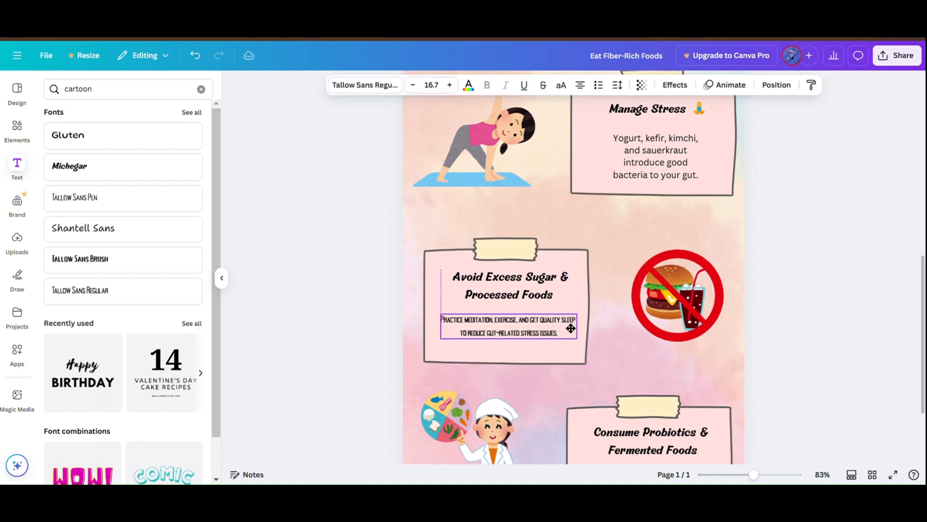
# Step: Correct the two-line meditation text's font size to 16.8
pyautogui.click(450, 85)
pyautogui.click(413, 86)
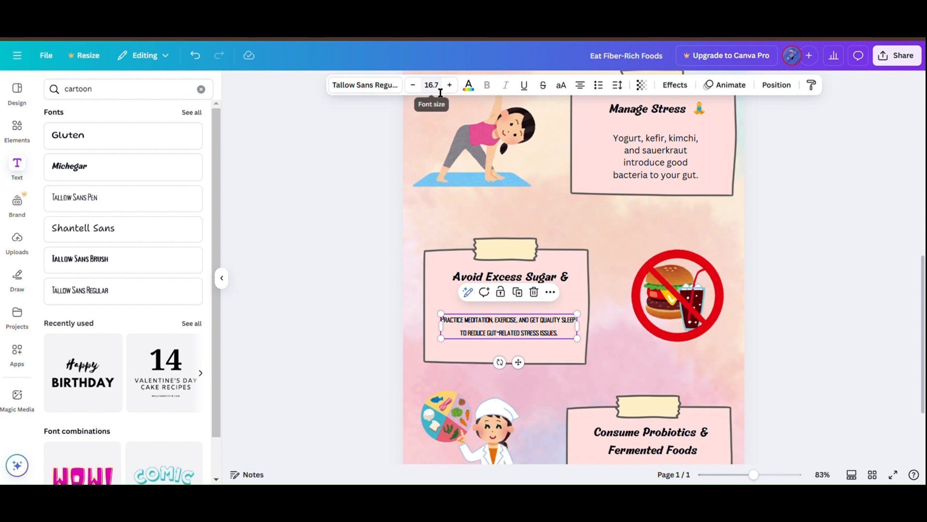
pyautogui.click(435, 86)
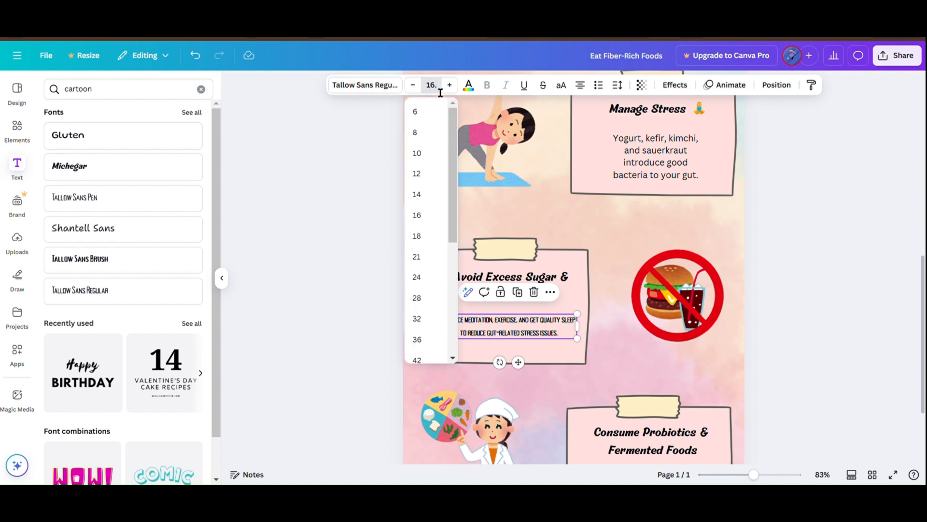
pyautogui.press('Return')
pyautogui.doubleClick(479, 320)
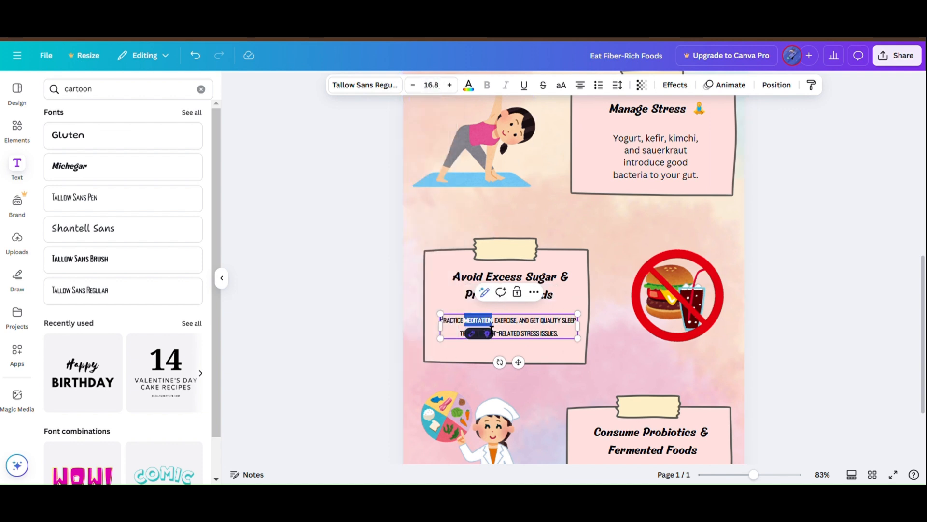
pyautogui.click(347, 281)
# Step: Cut the Canva Sans body text about yogurt and kefir from the Manage Stress note
pyautogui.doubleClick(668, 166)
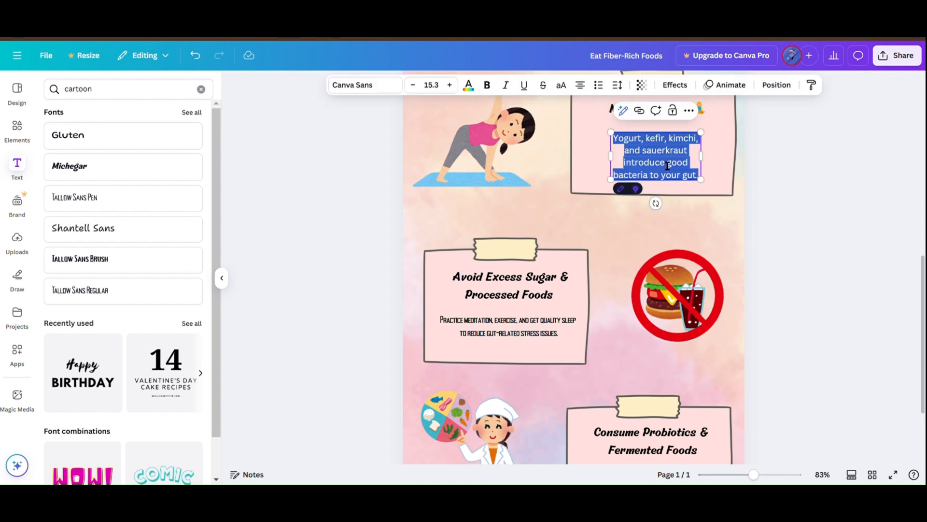
pyautogui.click(789, 174)
pyautogui.click(672, 154)
pyautogui.hotkey('ctrl', 'x')
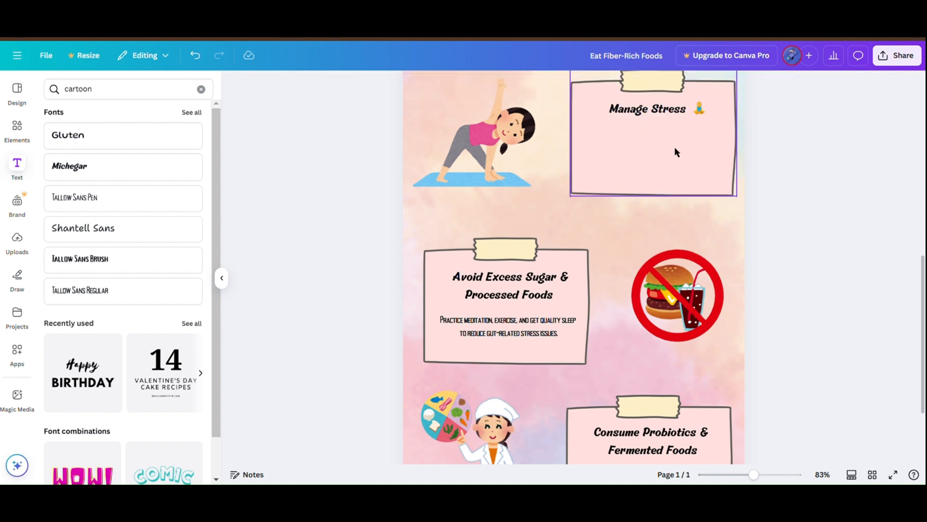
pyautogui.hotkey('ctrl', 'v')
pyautogui.press('BackSpace')
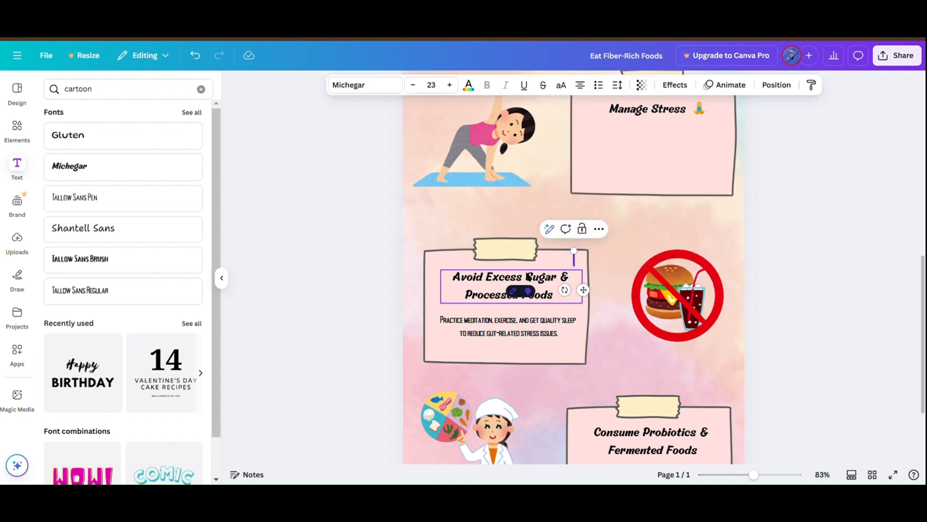
pyautogui.click(129, 289)
pyautogui.hotkey('ctrl', 'v')
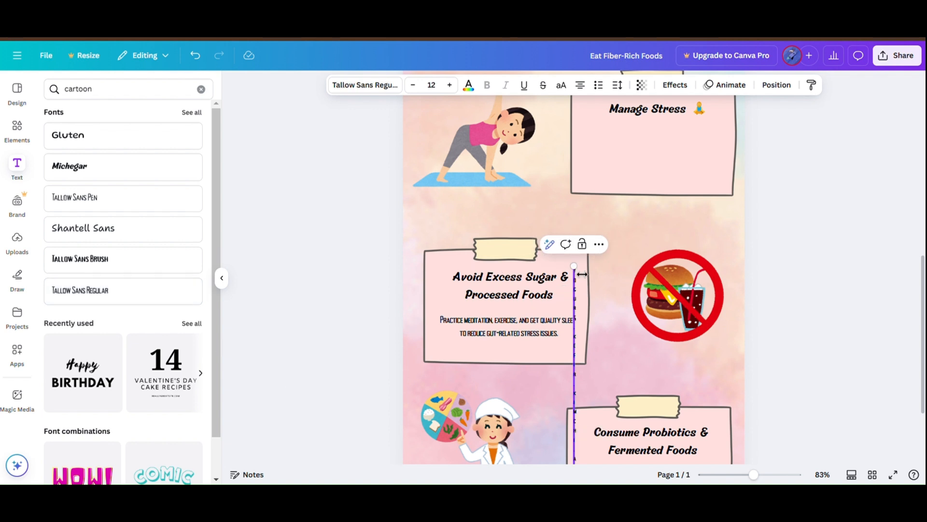
pyautogui.moveTo(582, 274); pyautogui.dragTo(694, 267)
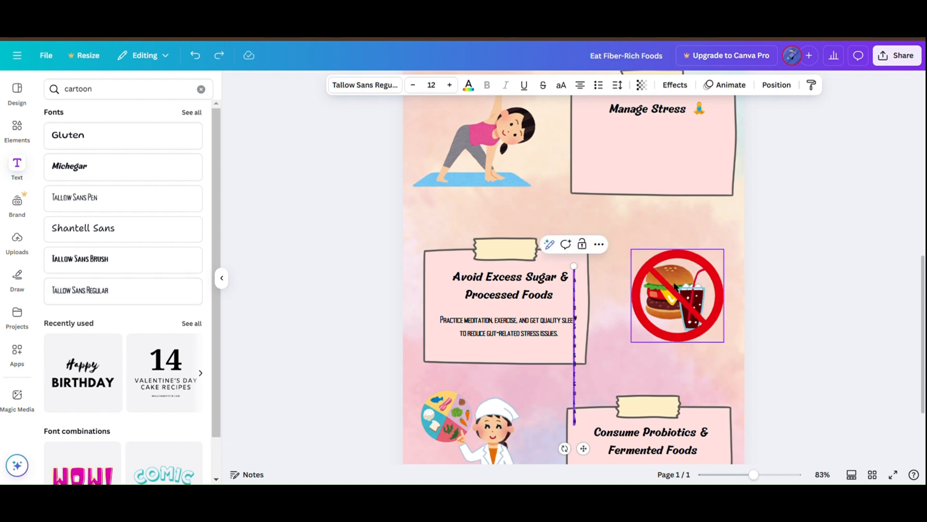
pyautogui.press('Delete')
# Step: Add a Tallow Sans Regular text at size 16.8 reading "Yogurt, kefir, kimchi, and sauerkraut introduce good bacteria to your gut."
pyautogui.click(127, 283)
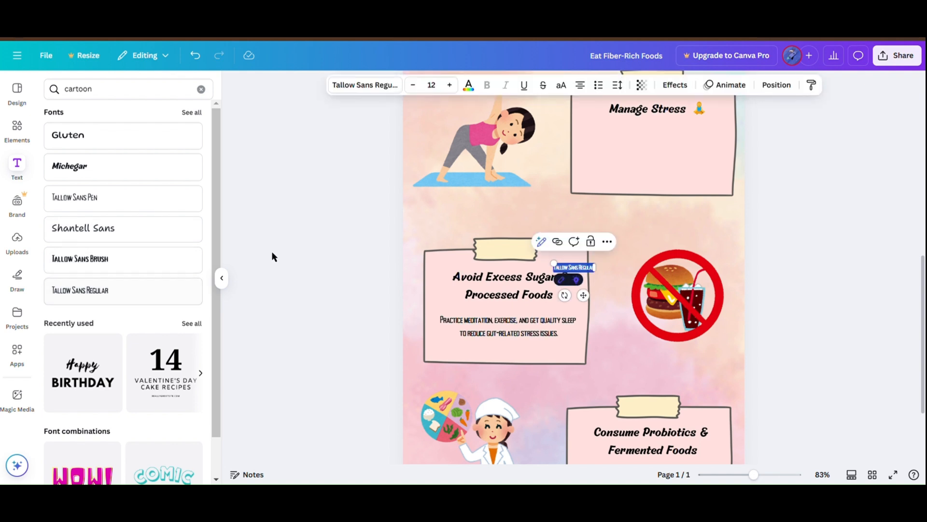
pyautogui.hotkey('ctrl', 'v')
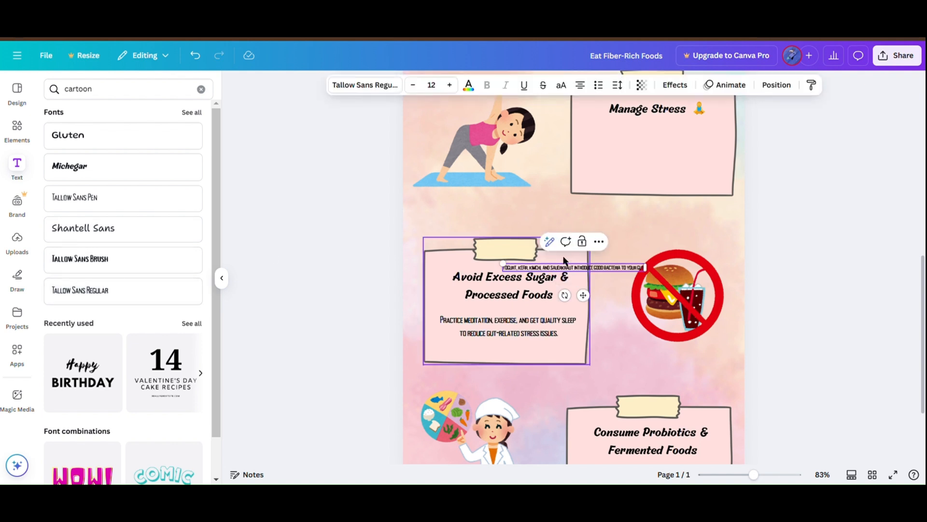
pyautogui.click(450, 84)
pyautogui.click(431, 84)
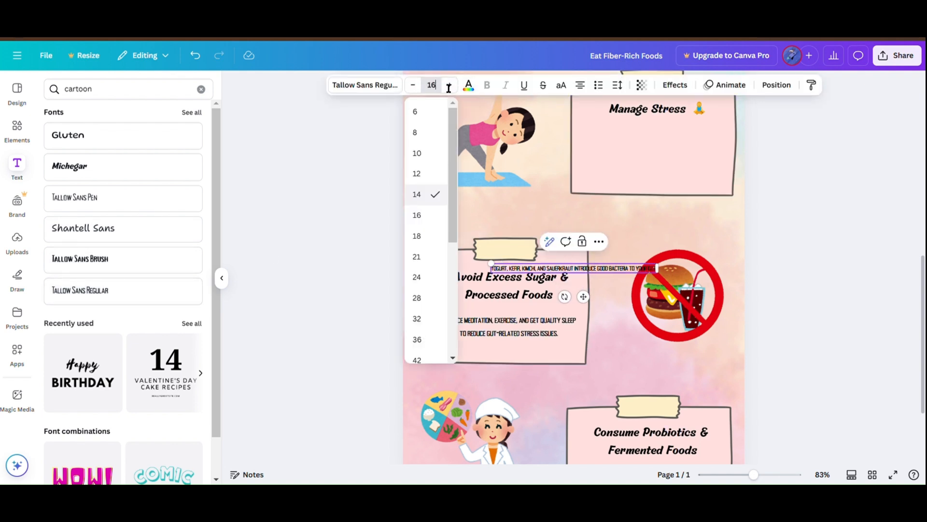
pyautogui.write('16.8')
pyautogui.press('Return')
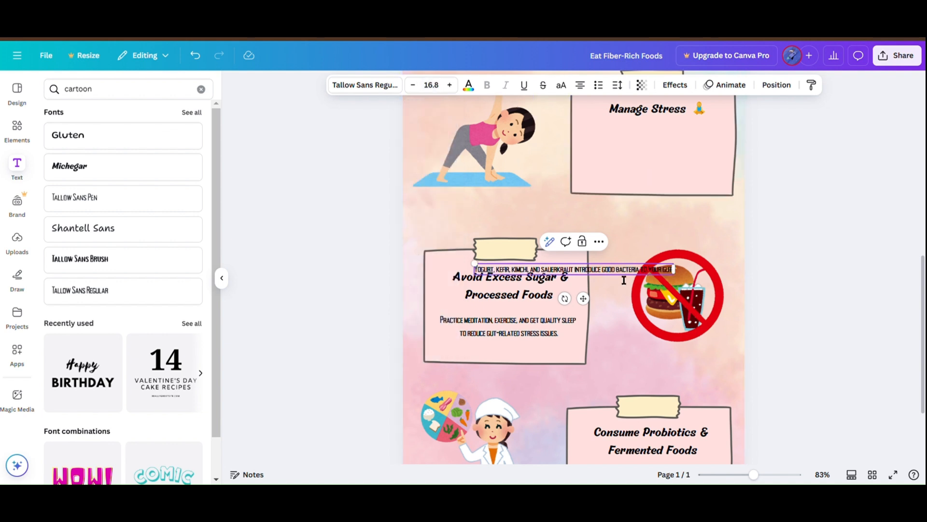
# Step: Move the yogurt text onto the Manage Stress note and break it into two lines after "sauerkraut"
pyautogui.moveTo(580, 271); pyautogui.dragTo(669, 151)
pyautogui.click(652, 153)
pyautogui.press('Return')
# Step: Cut the Canva Sans body text about drinking water from the Stay Hydrated note, leaving no text box behind
pyautogui.scroll(2, 779, 200)
pyautogui.scroll(4, 779, 200)
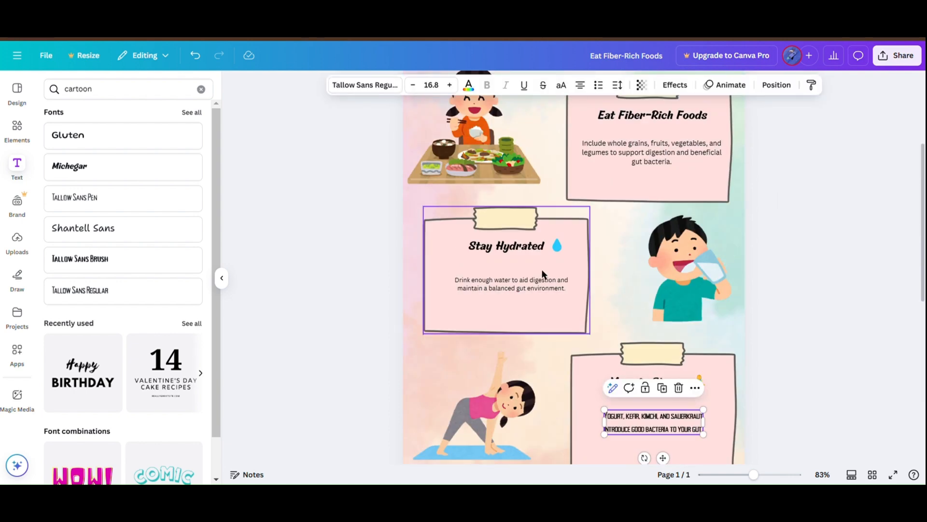
pyautogui.click(520, 286)
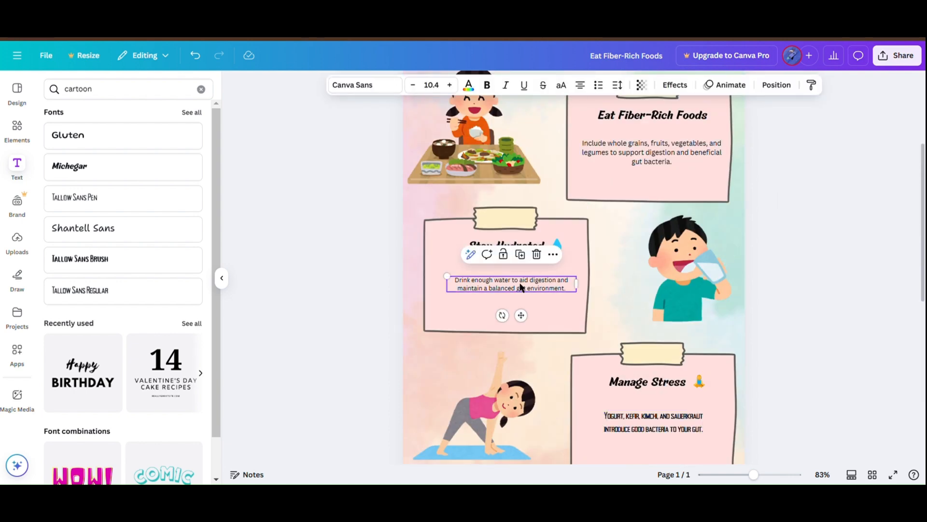
pyautogui.doubleClick(521, 286)
pyautogui.press('BackSpace')
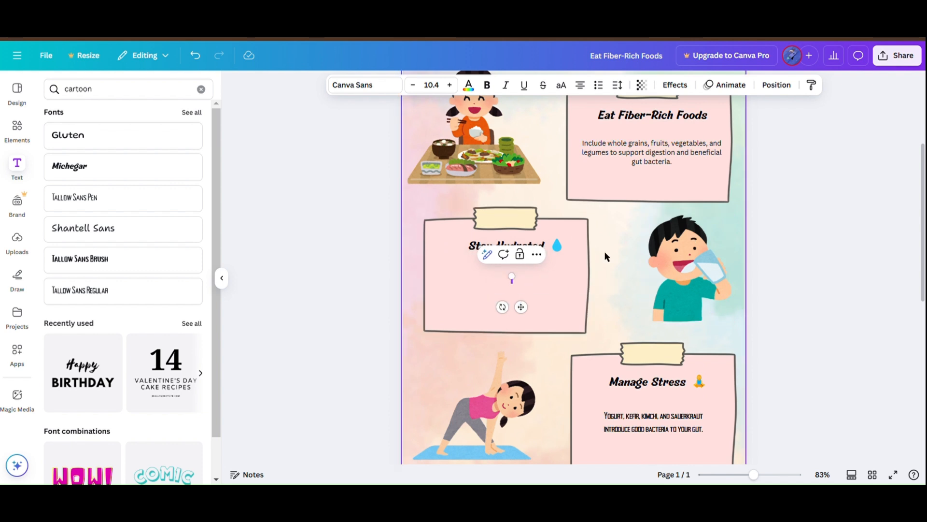
pyautogui.click(467, 300)
pyautogui.click(316, 255)
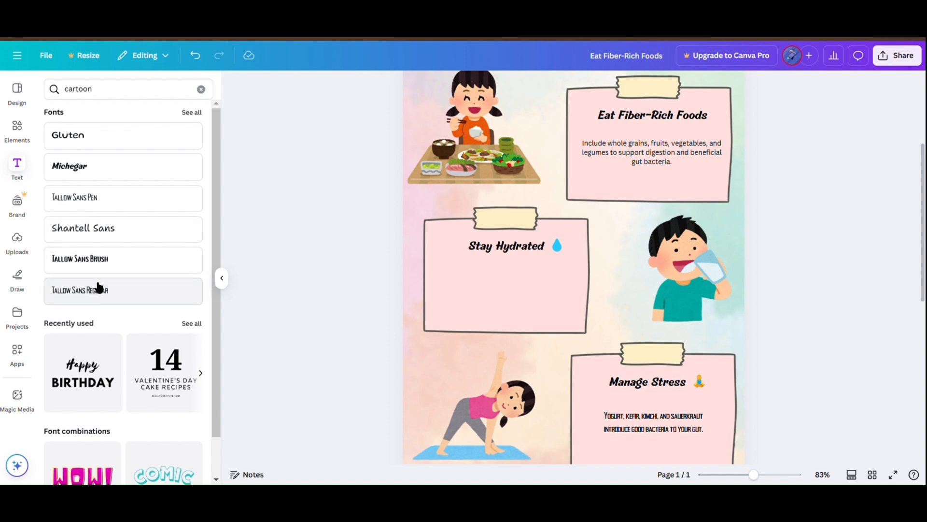
# Step: Add "Drink enough water to aid digestion and maintain a balanced gut environment." below the Stay Hydrated heading in two lines of Tallow Sans Regular, size 16.8
pyautogui.click(97, 290)
pyautogui.write('Drink enough water to aid digestion and maintain a balanced gut environment.')
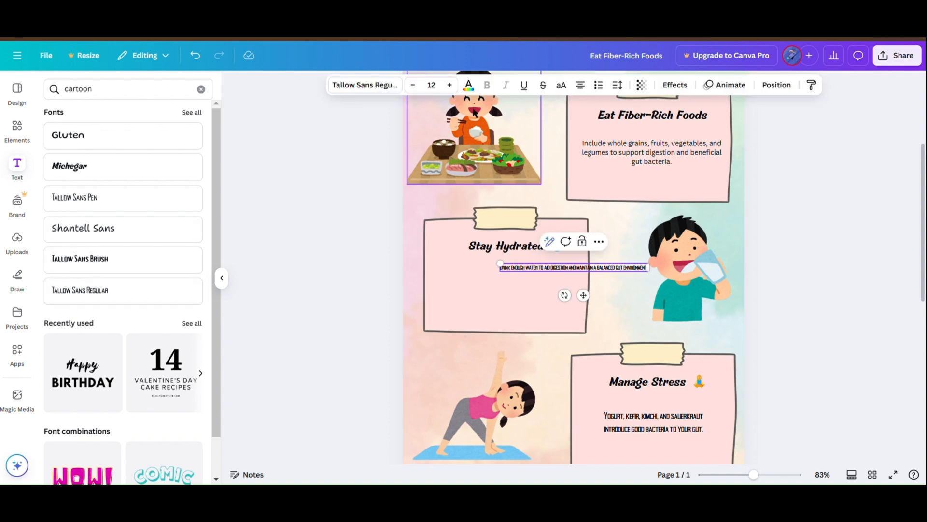
pyautogui.click(441, 90)
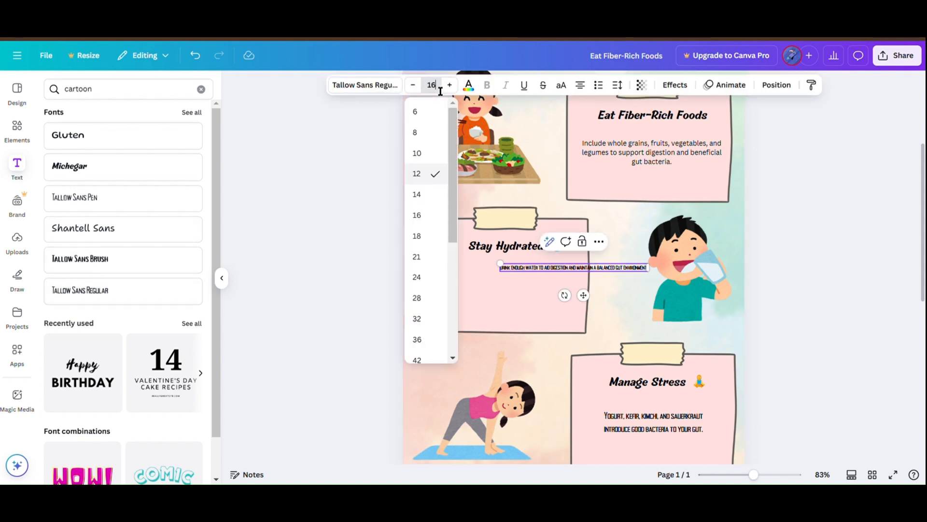
pyautogui.write('16.8')
pyautogui.press('Return')
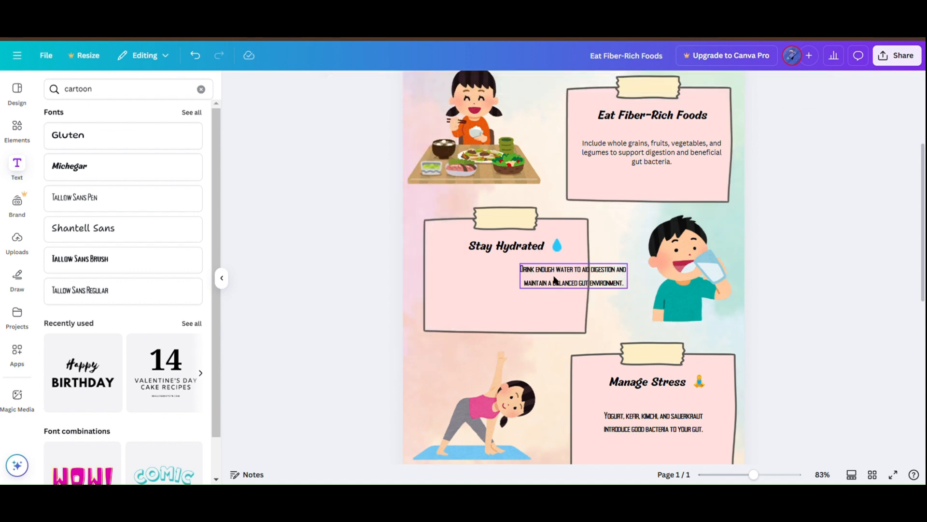
pyautogui.moveTo(556, 279); pyautogui.dragTo(497, 295)
# Step: Cut the Canva Sans body text about whole grains from the Eat Fiber-Rich Foods note
pyautogui.click(656, 159)
pyautogui.click(657, 160)
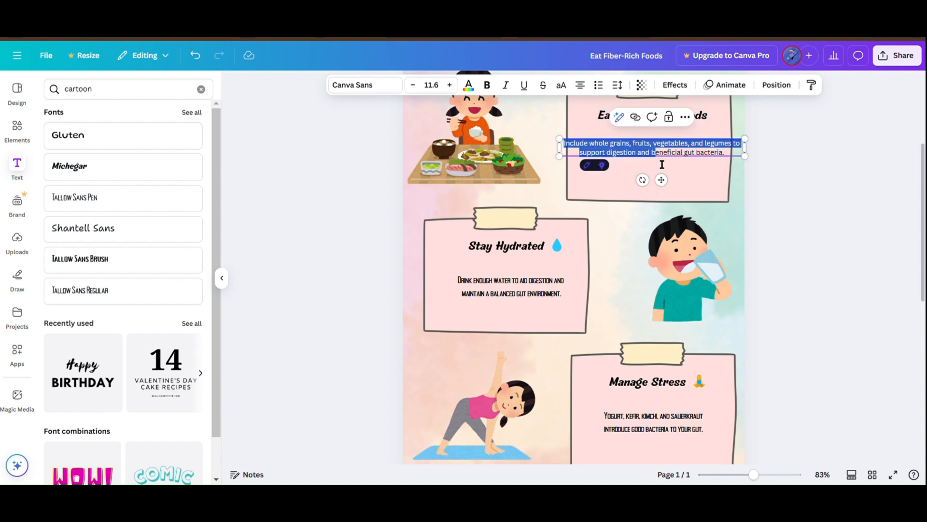
pyautogui.press('BackSpace')
pyautogui.press('Escape')
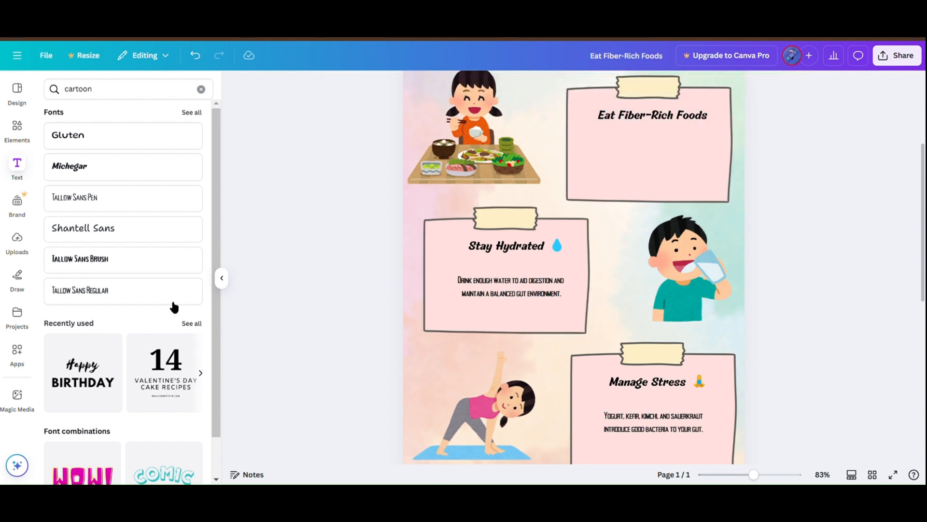
# Step: Add "Include whole grains, fruits, vegetables, and legumes to support digestion and beneficial gut bacteria." below Eat Fiber-Rich Foods in two lines of Tallow Sans Regular 16.8
pyautogui.click(128, 295)
pyautogui.write('INCLUDE WHOLE GRAINS, FRUITS, VEGETABLES, AND LEGUMES TO SUPPORT DIGESTION AND BENEFICIAL GUT BACTERIA')
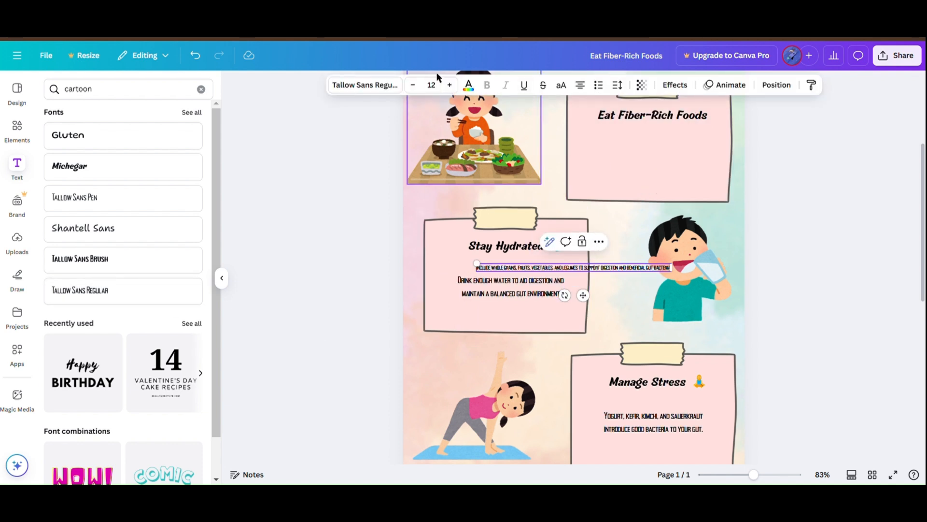
pyautogui.click(432, 85)
pyautogui.write('1')
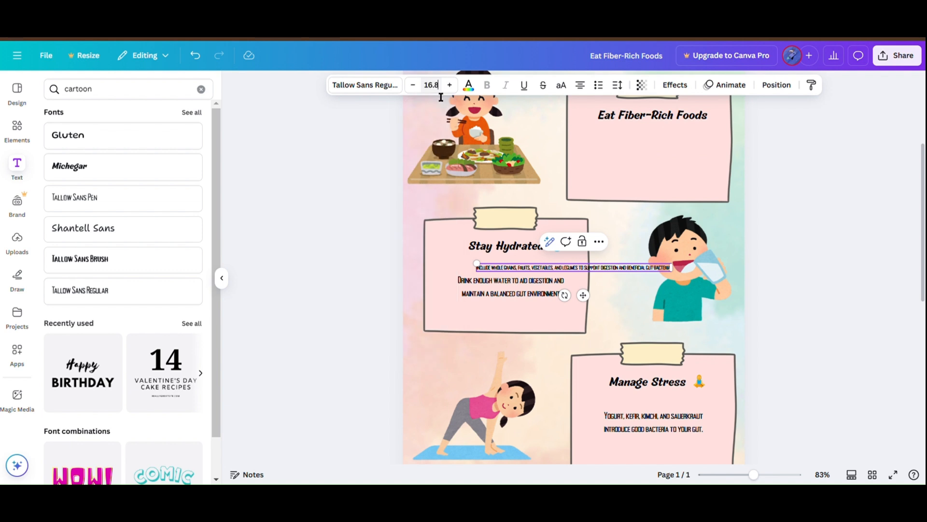
pyautogui.write('6.8')
pyautogui.press('Return')
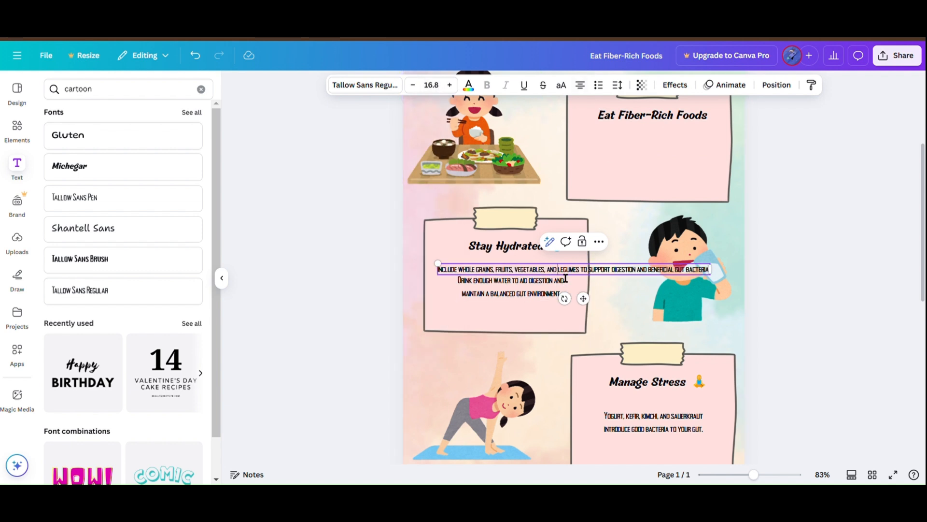
pyautogui.moveTo(565, 278); pyautogui.dragTo(686, 163)
pyautogui.scroll(-4, 798, 232)
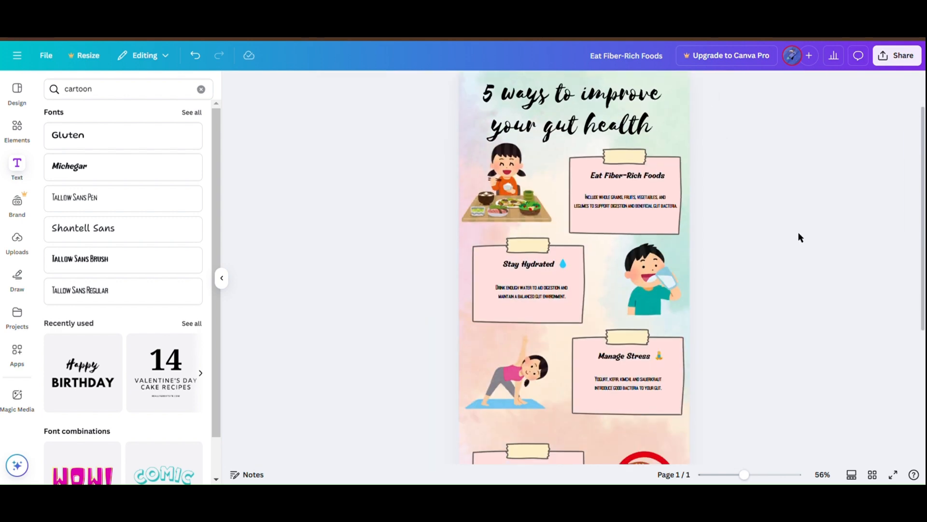
# Step: Look over the finished infographic and download it as a PDF Print file with the RGB color profile
pyautogui.scroll(-3, 798, 232)
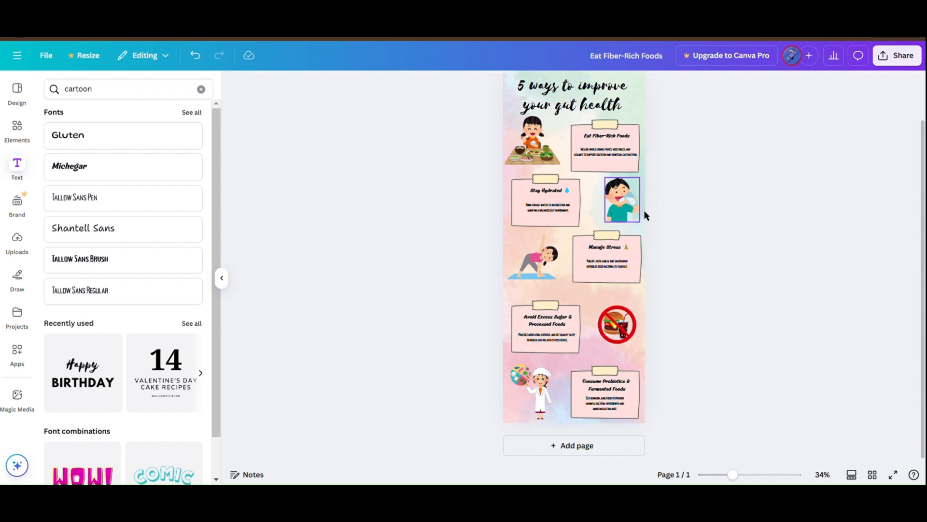
pyautogui.hotkey('ctrl', '0')
pyautogui.scroll(10, 876, 134)
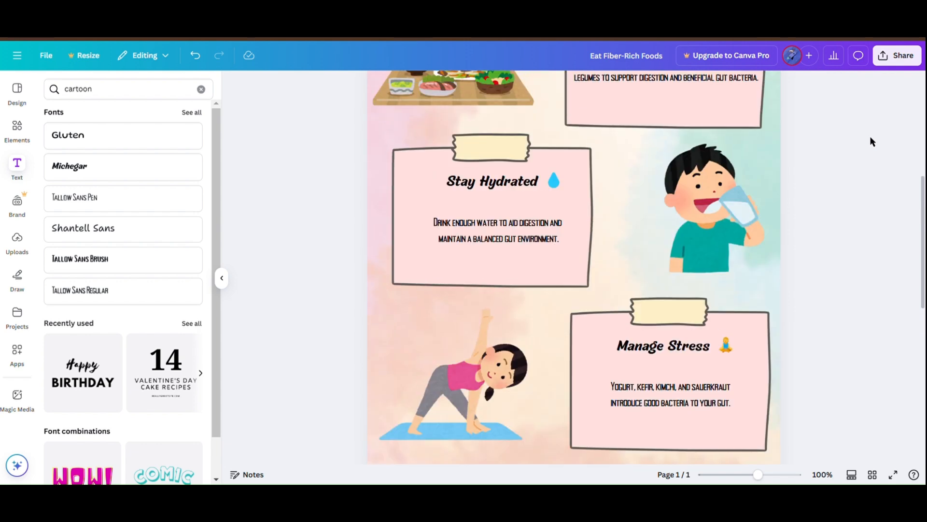
pyautogui.scroll(-10, 873, 142)
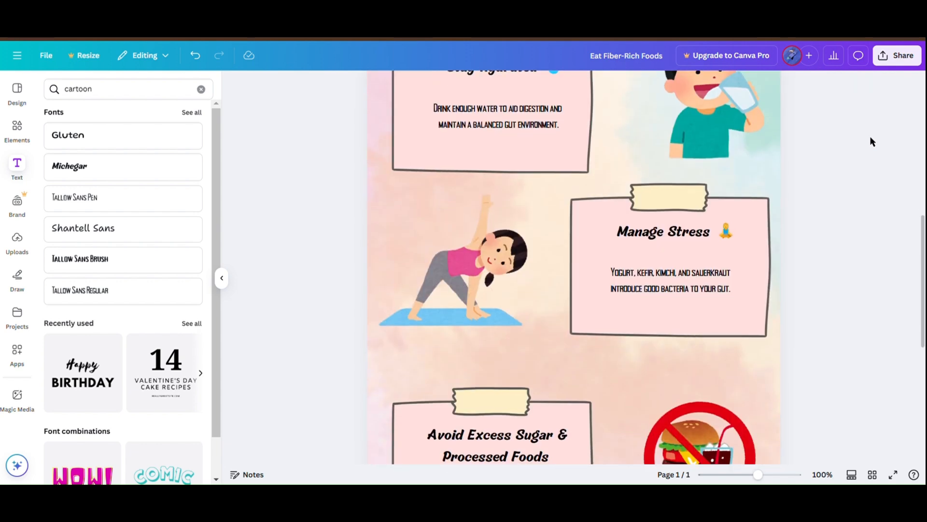
pyautogui.scroll(10, 873, 142)
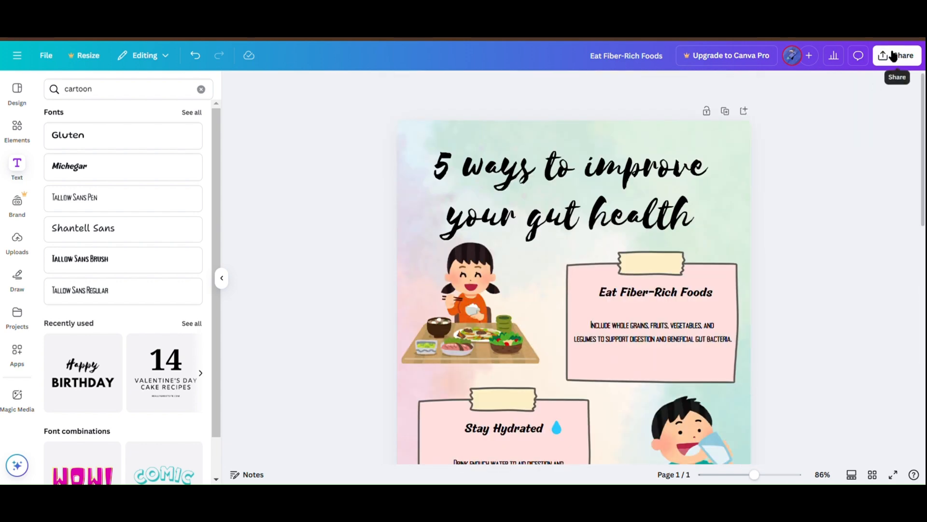
pyautogui.click(897, 55)
pyautogui.click(745, 261)
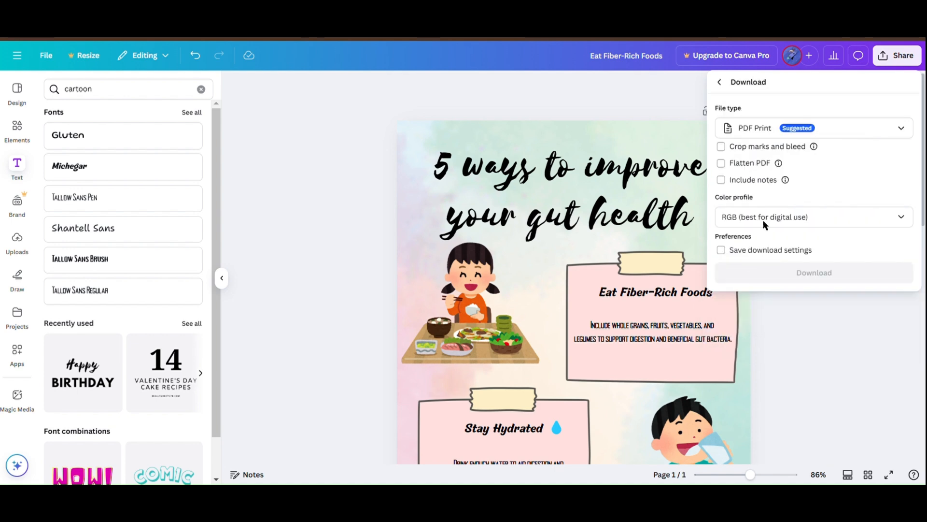
pyautogui.click(799, 270)
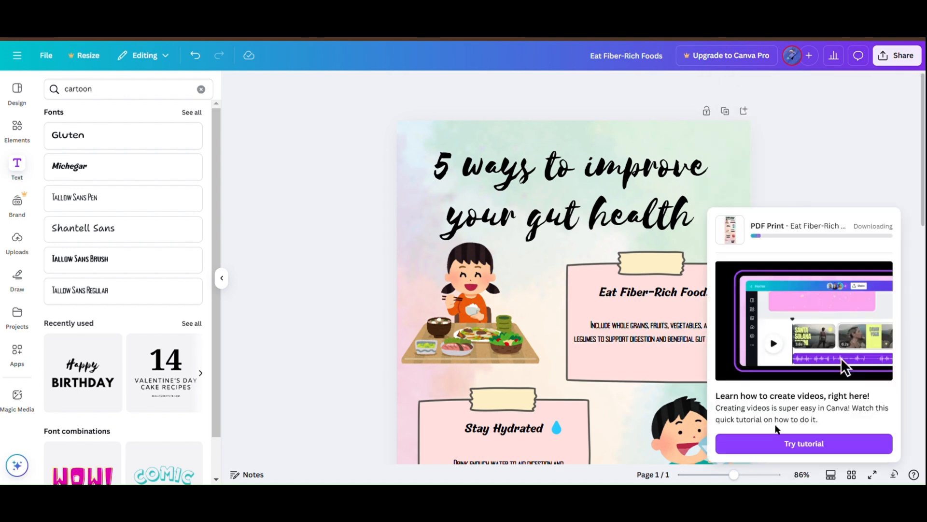
# Step: Wait for the download to complete and open the Eat Fiber-Rich Foods PDF in the browser's PDF viewer
pyautogui.scroll(-10, 701, 193)
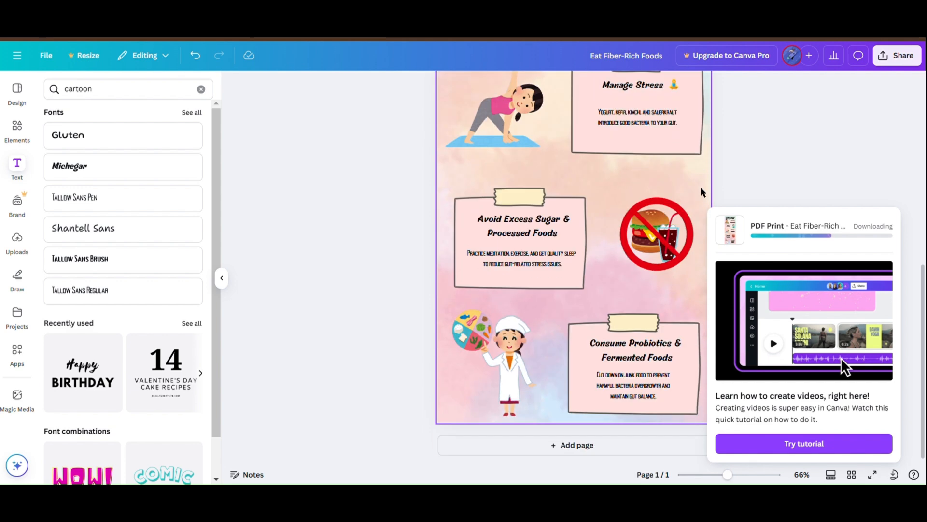
pyautogui.scroll(1, 779, 148)
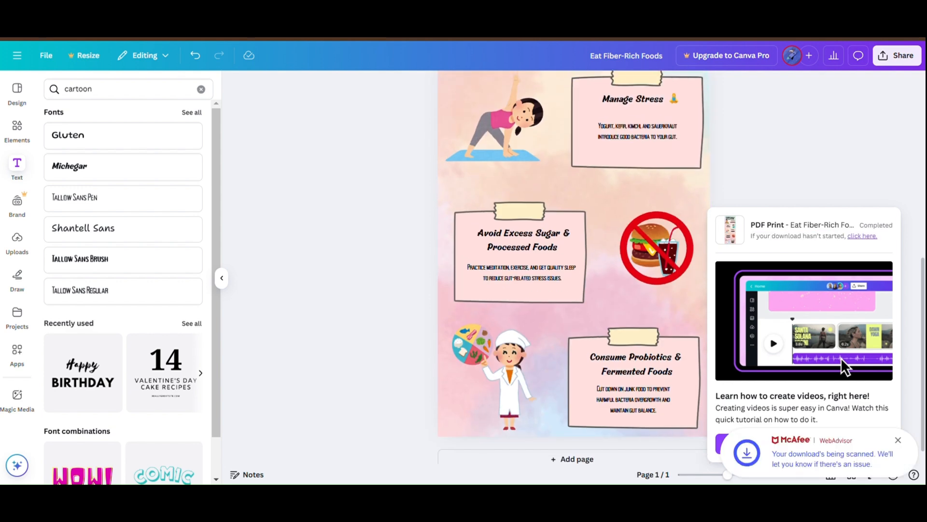
pyautogui.click(747, 55)
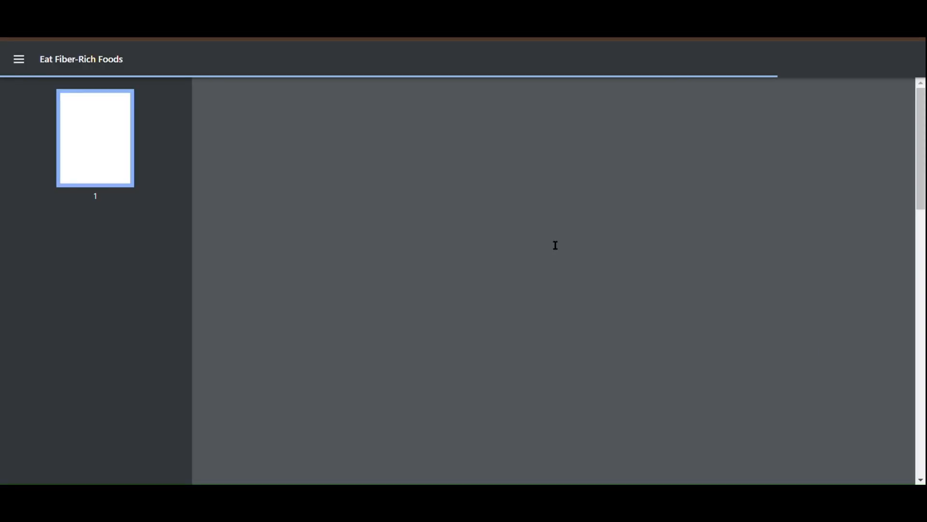
# Step: Examine the exported PDF from the title to the last note, checking the headings, body texts and illustrations
pyautogui.scroll(-9, 436, 234)
pyautogui.scroll(-5, 436, 234)
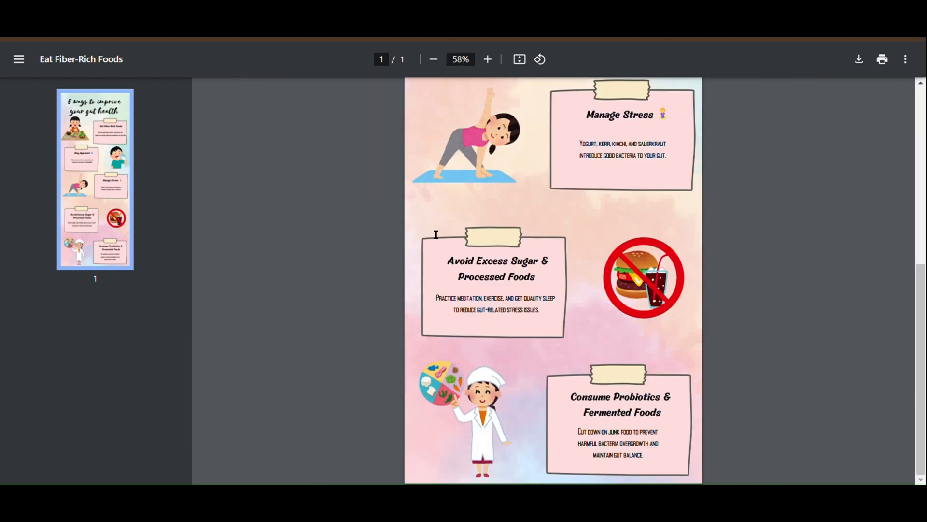
pyautogui.scroll(5, 436, 235)
pyautogui.scroll(-2, 436, 235)
pyautogui.scroll(-3, 436, 235)
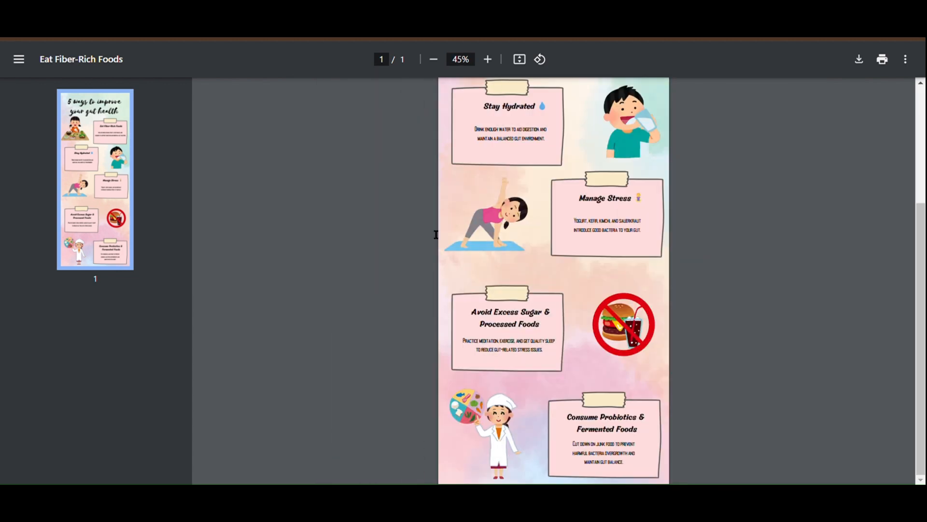
pyautogui.scroll(3, 436, 235)
pyautogui.scroll(-1, 436, 235)
pyautogui.scroll(-1, 436, 235)
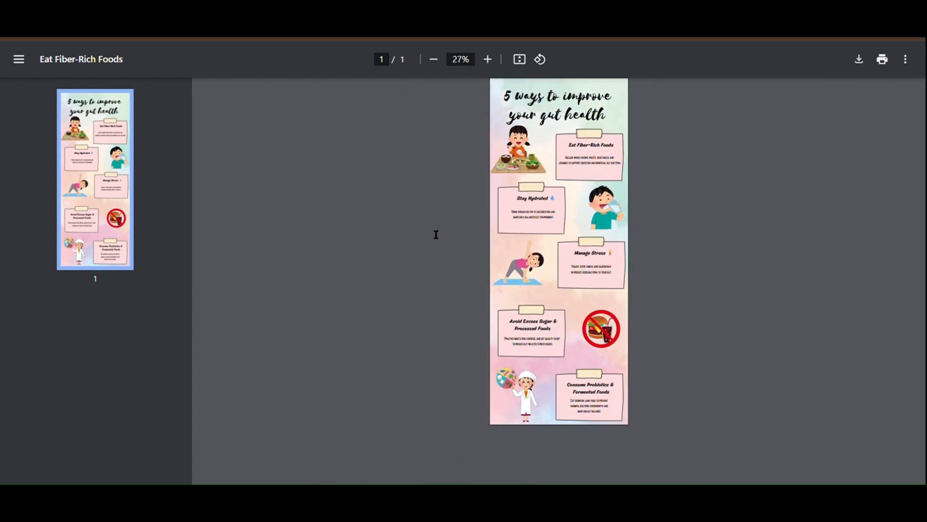
pyautogui.scroll(3, 508, 214)
pyautogui.scroll(2, 509, 214)
pyautogui.scroll(-1, 689, 213)
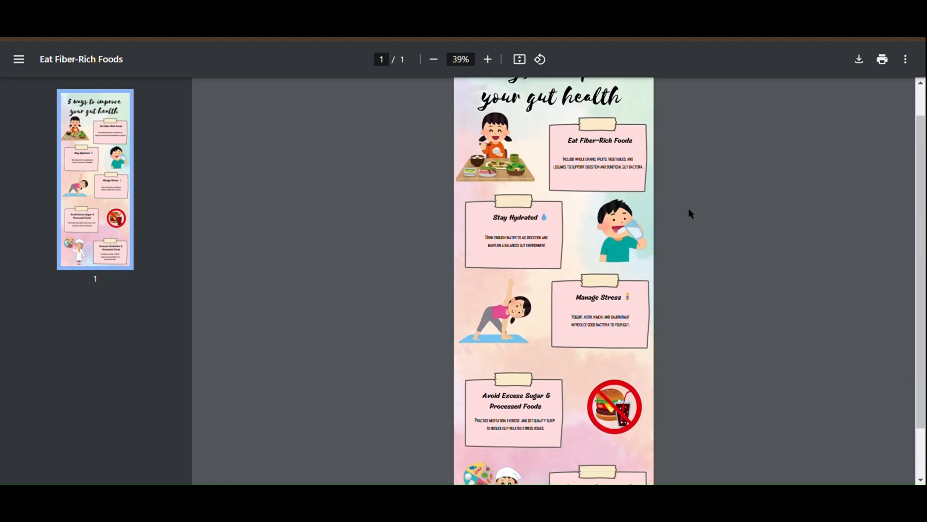
pyautogui.scroll(-3, 688, 213)
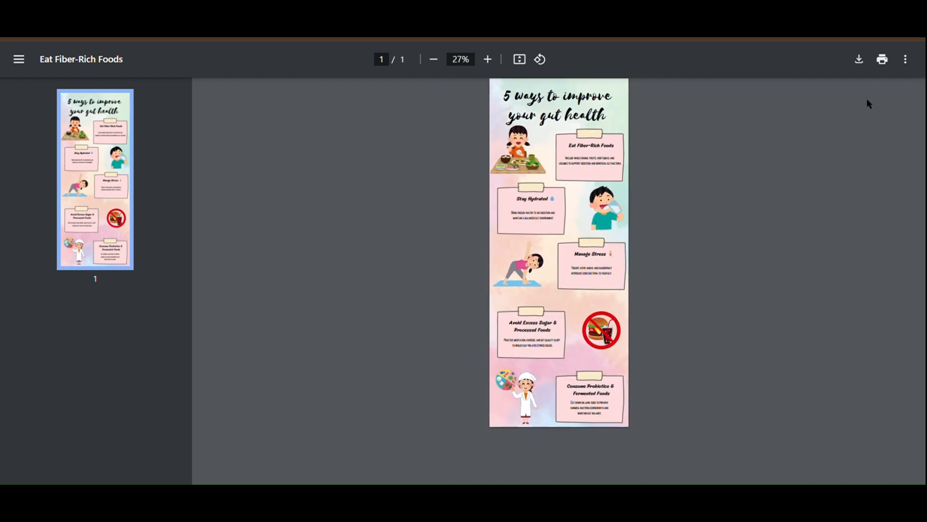